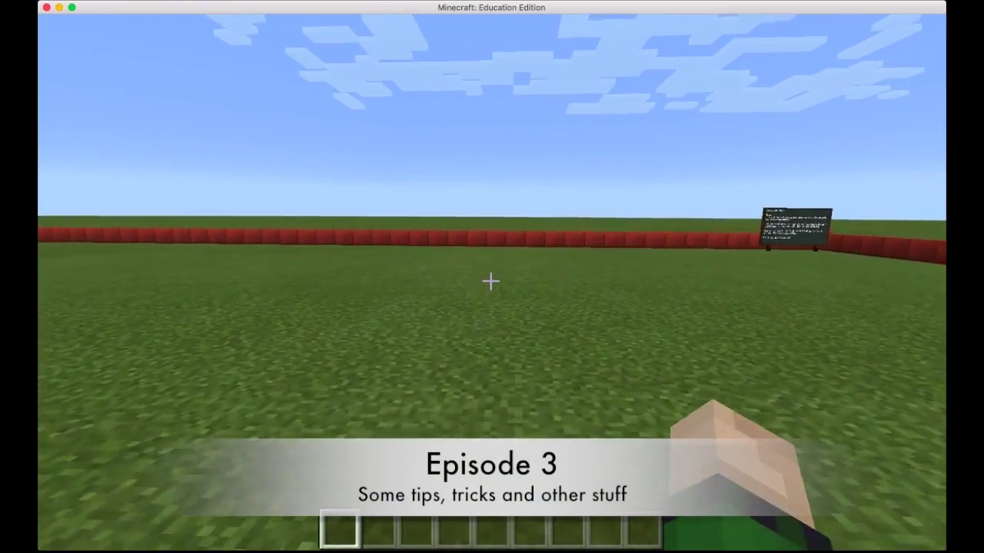
Step: Walk around the grass field enclosed by red blocks and view its border and the board in its corner
key(w)
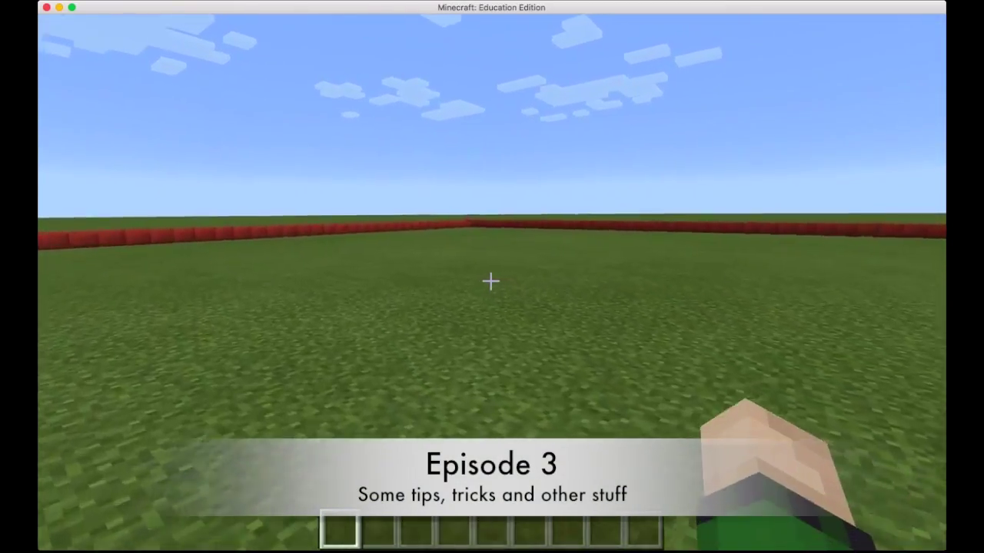
key(w)
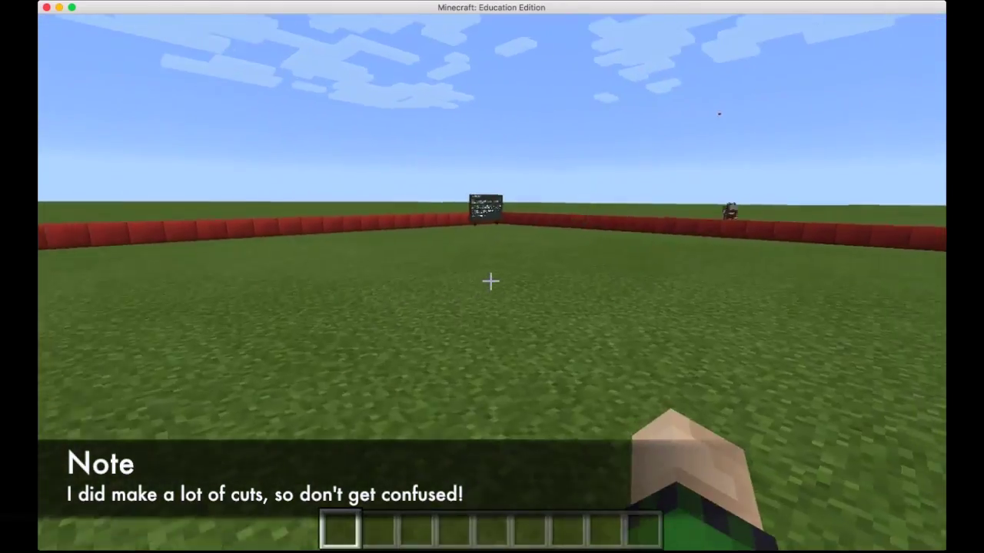
key(w)
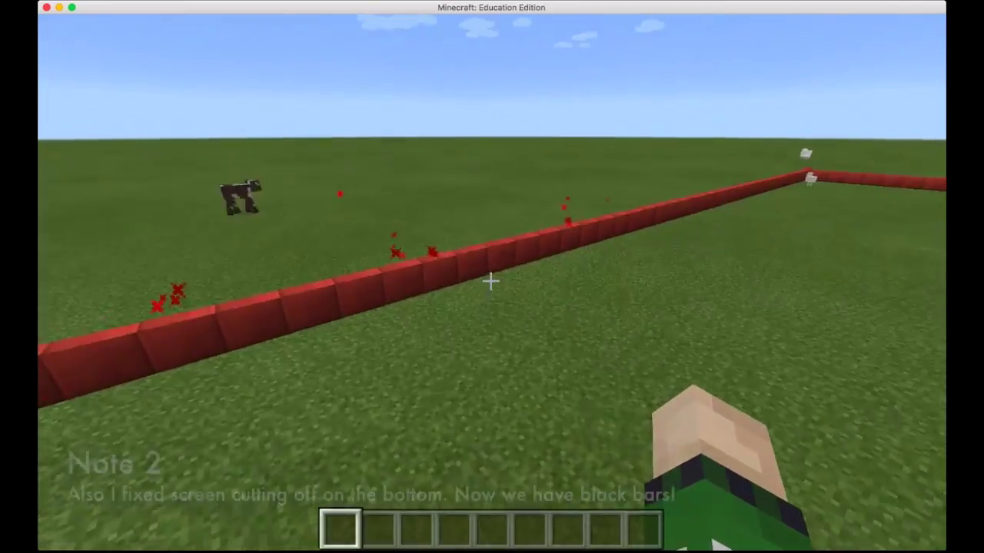
key(w)
key(w)
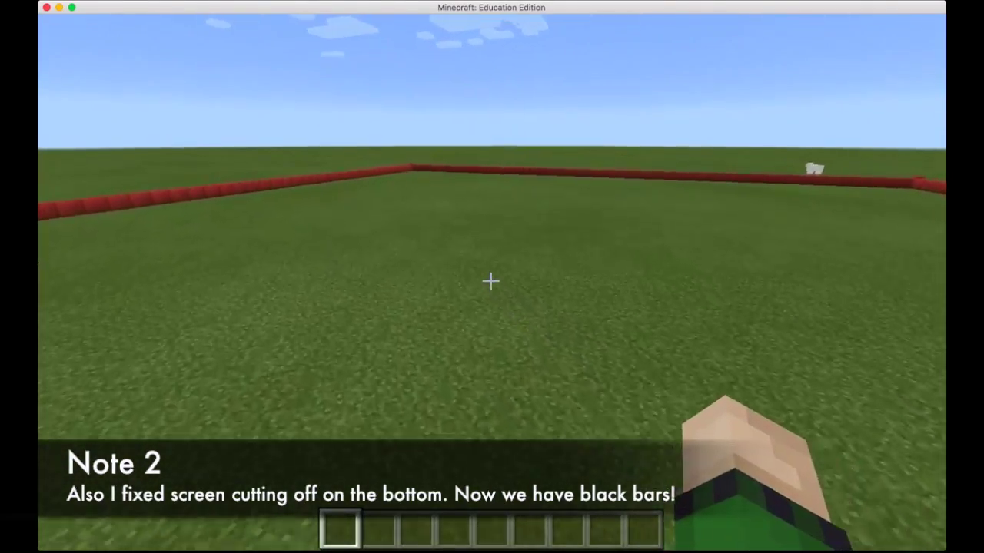
key(w)
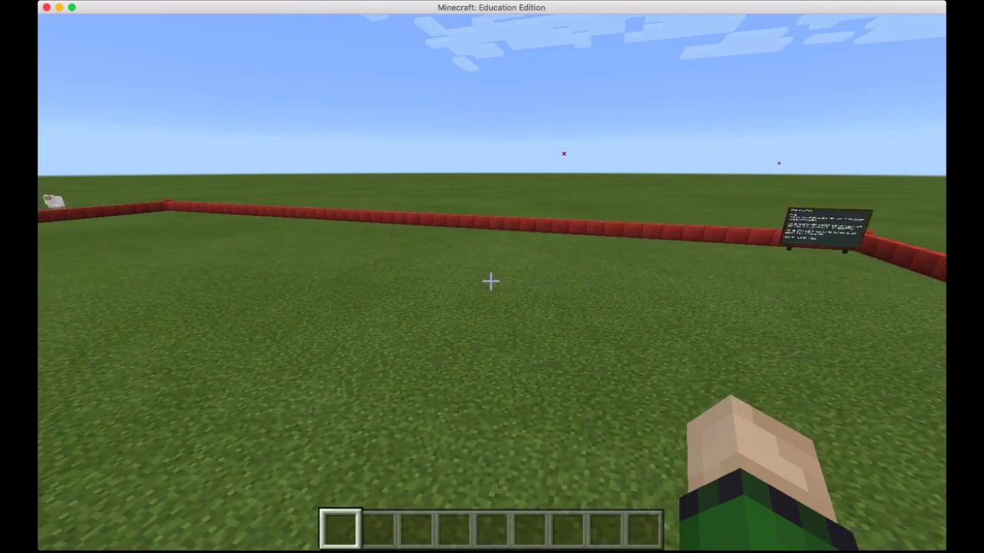
key(w)
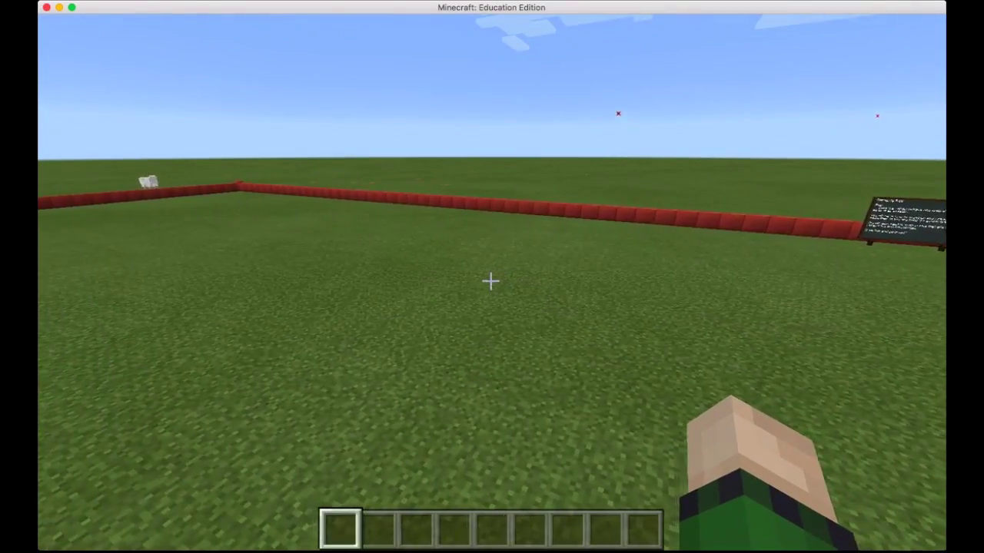
key(w)
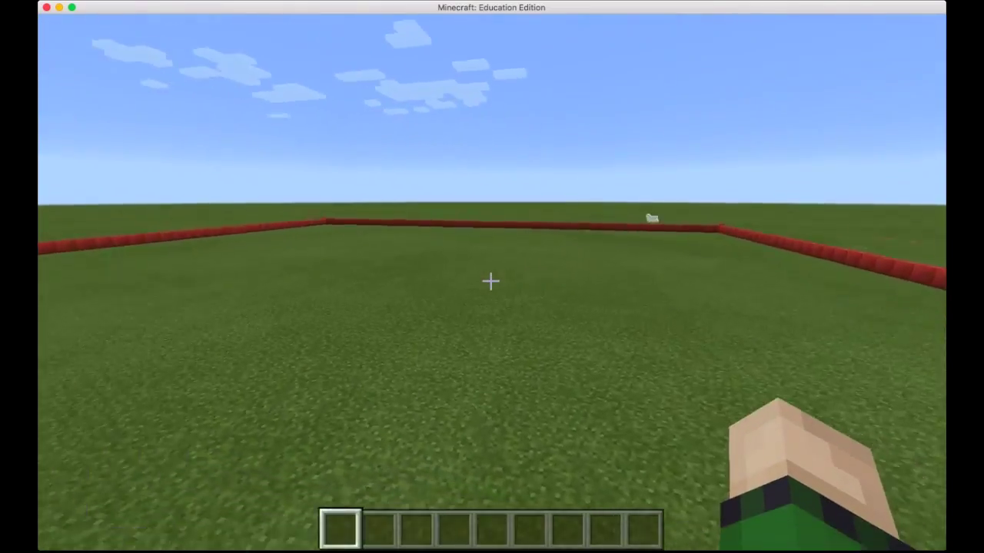
key(w)
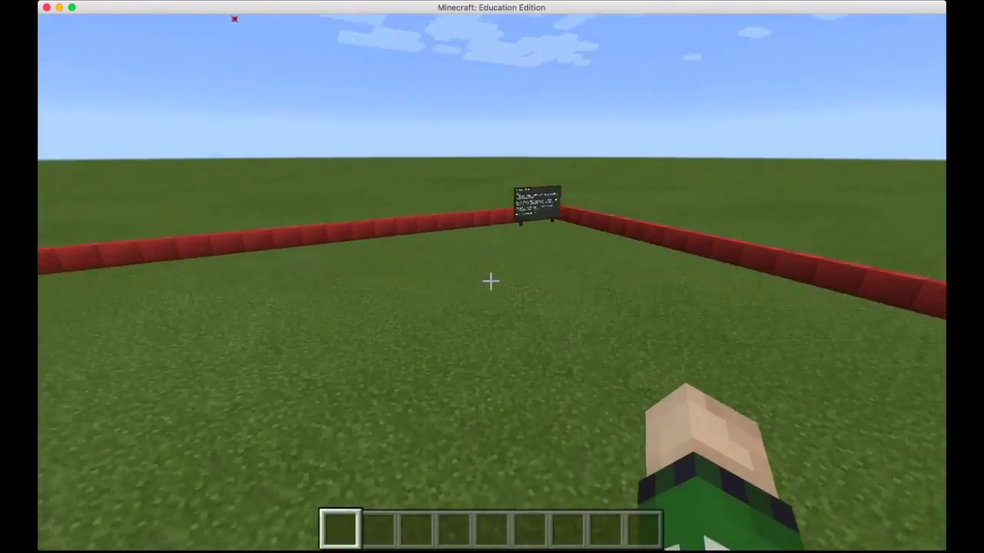
key(w)
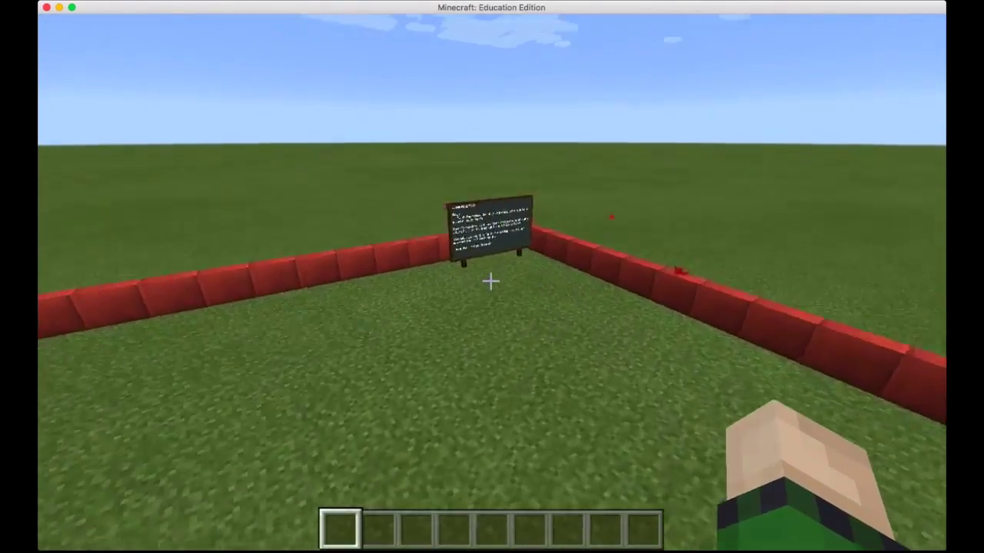
key(w)
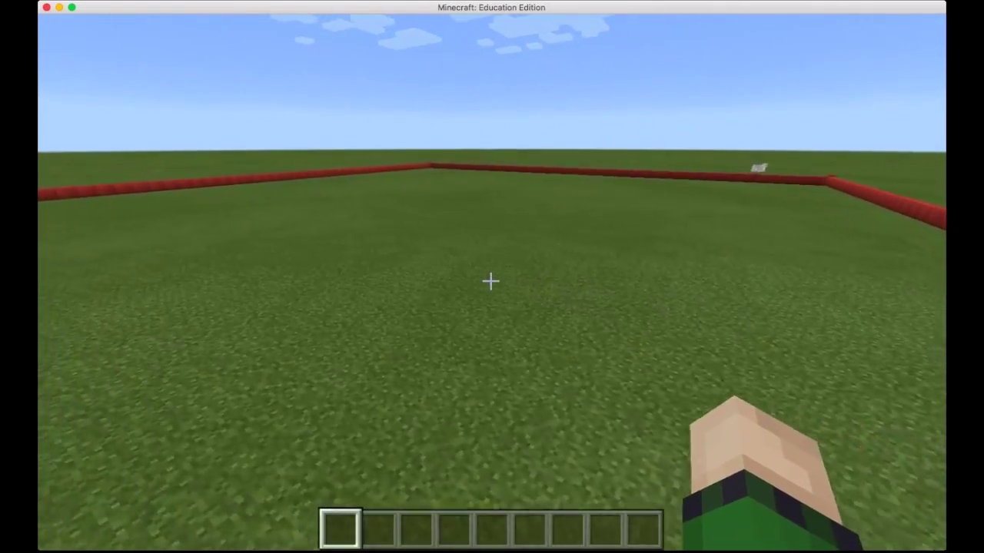
key(w)
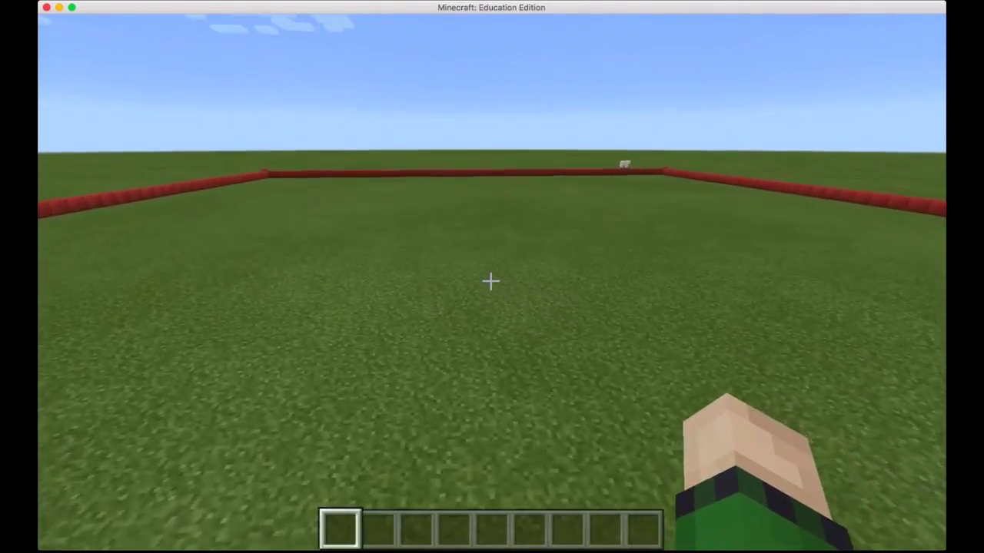
key(w)
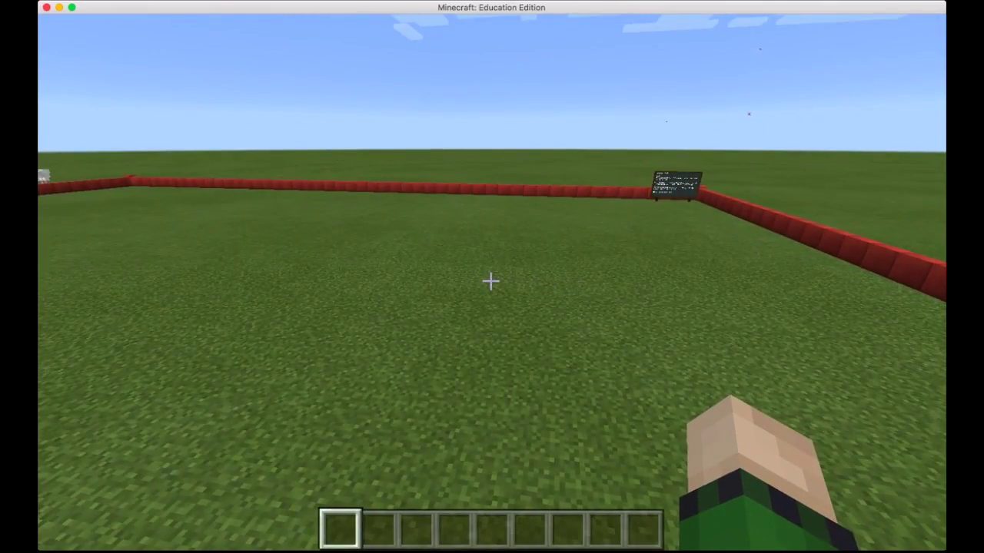
Step: Set the number of fixed inventory slots to 3 with the command /setfixedinvslots 3 and return to the game
key(slash)
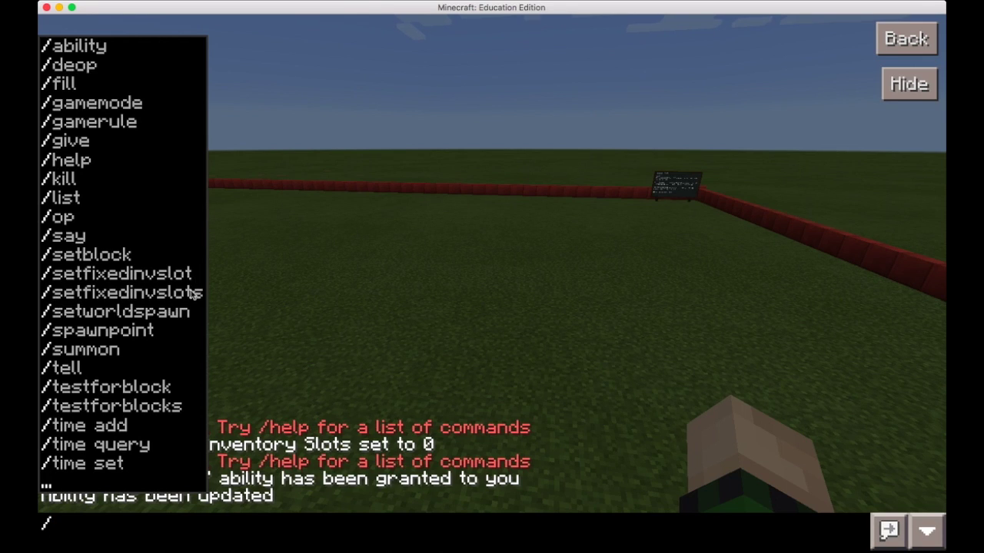
text(set)
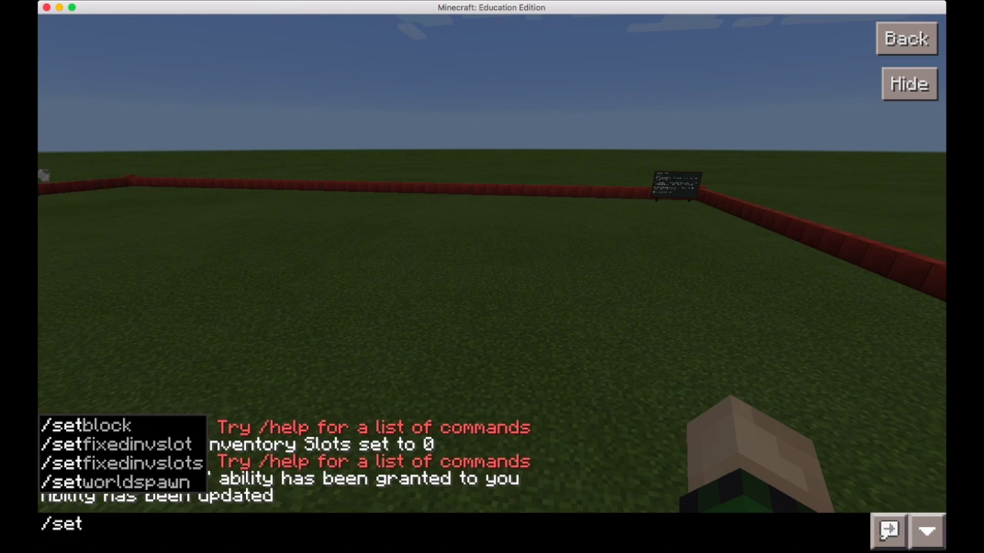
text(fixedinvslot)
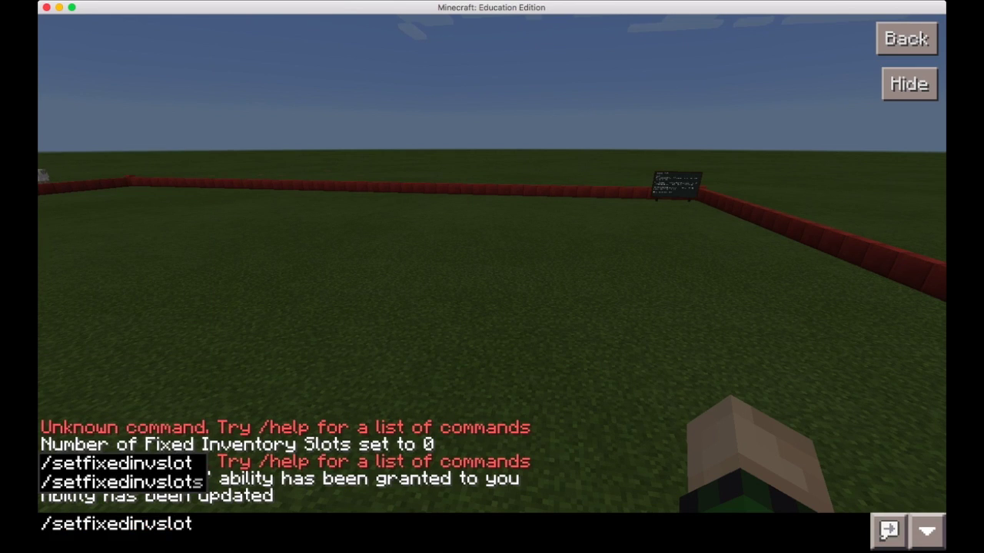
text(s)
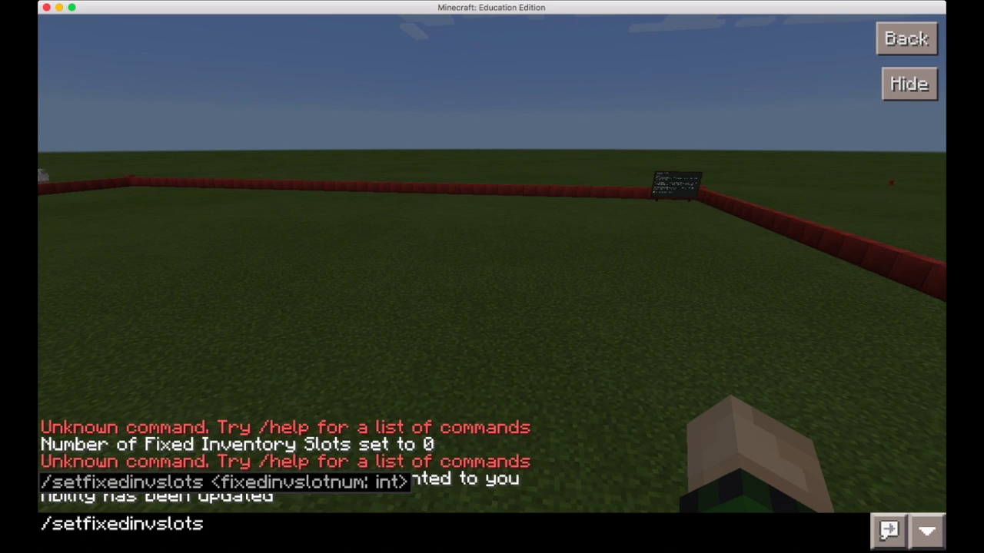
text( 1)
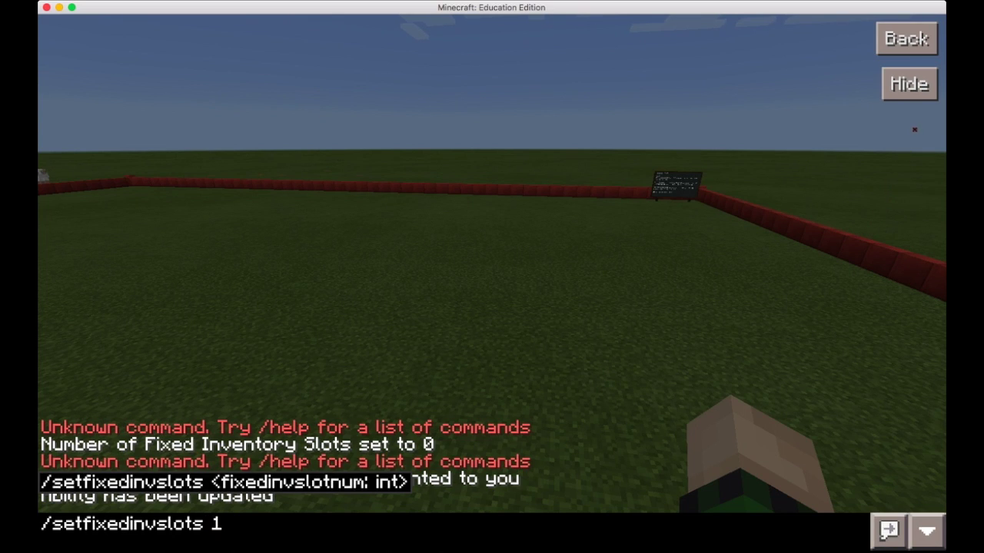
key(BackSpace)
text(3)
key(Return)
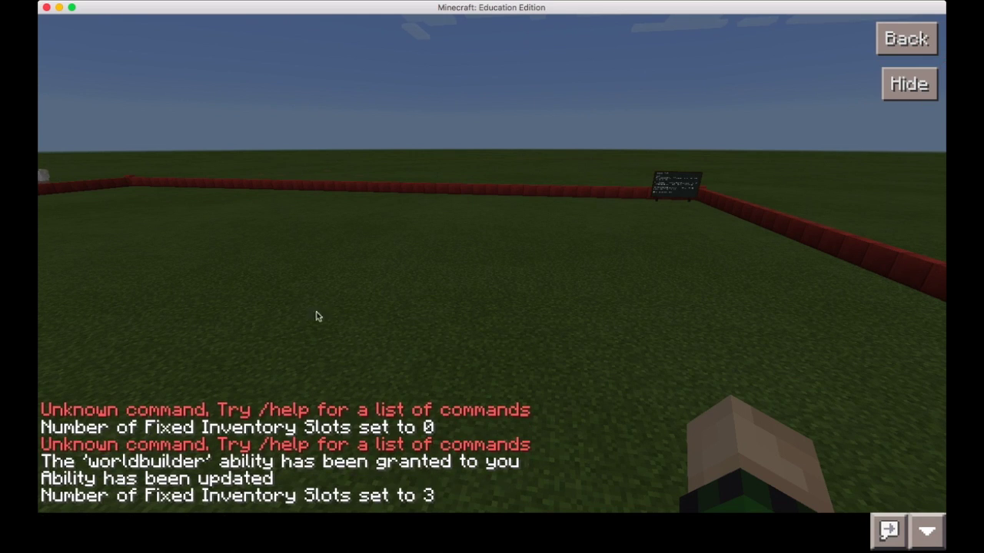
key(Escape)
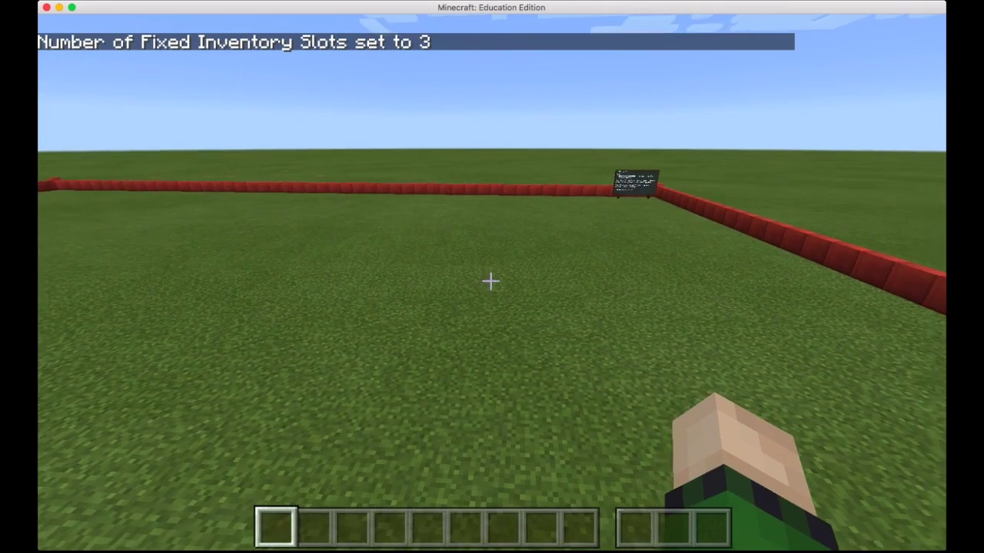
Step: Check the Building Blocks inventory and run the selection along the regular hotbar slots
key(e)
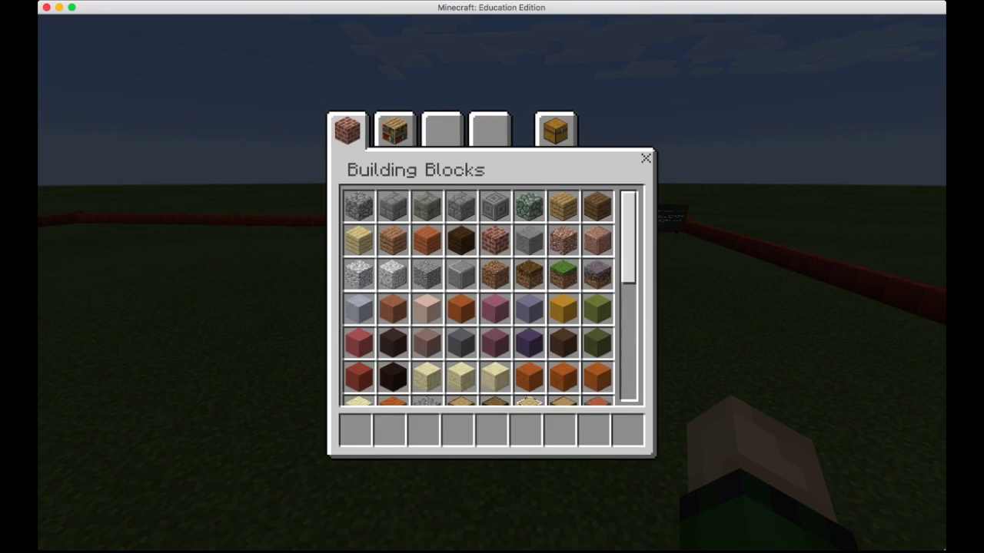
key(e)
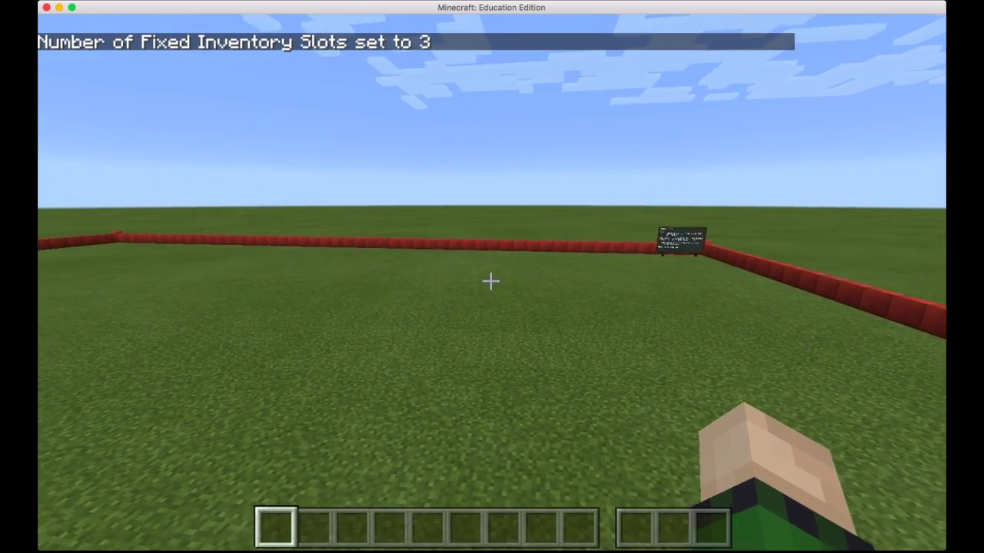
scroll(492, 281, down, 9)
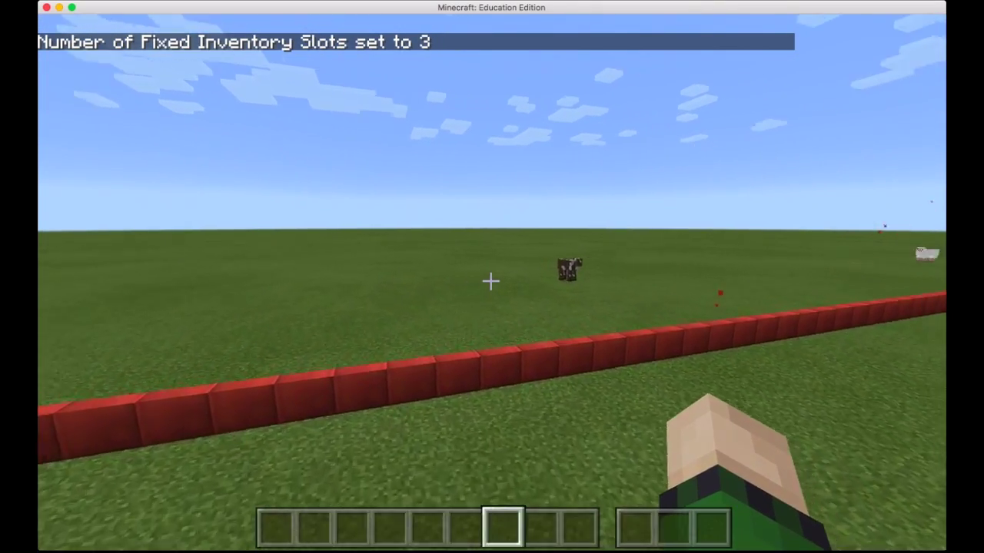
Step: Add a dirt block to the hotbar from the Building Blocks inventory
key(e)
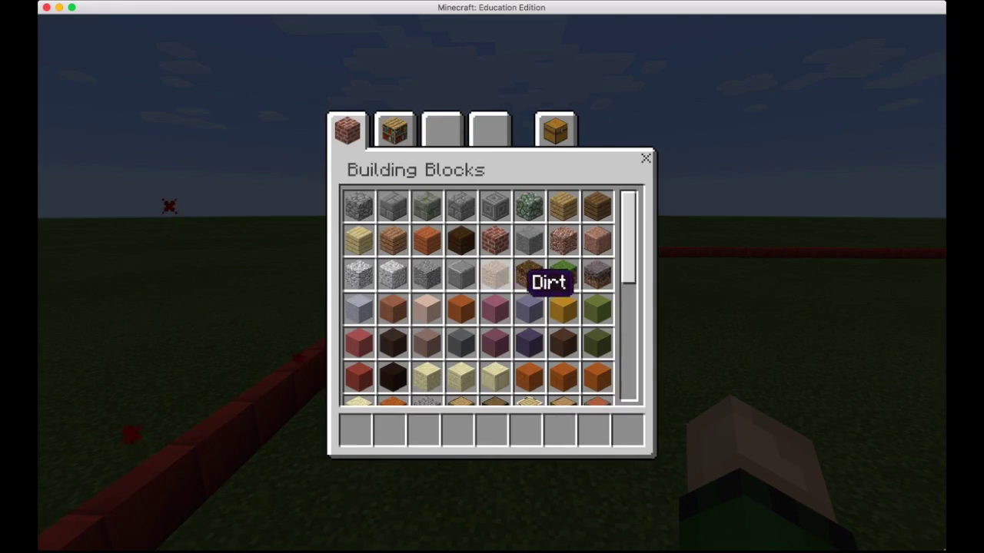
click(529, 275)
key(e)
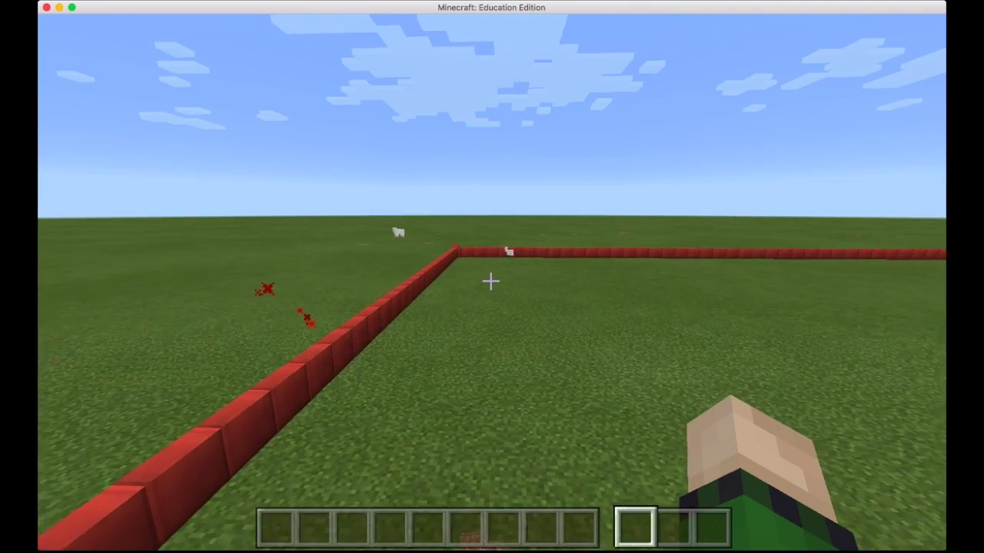
Step: Remove the dirt block from the first hotbar slot and select the second fixed slot
key(e)
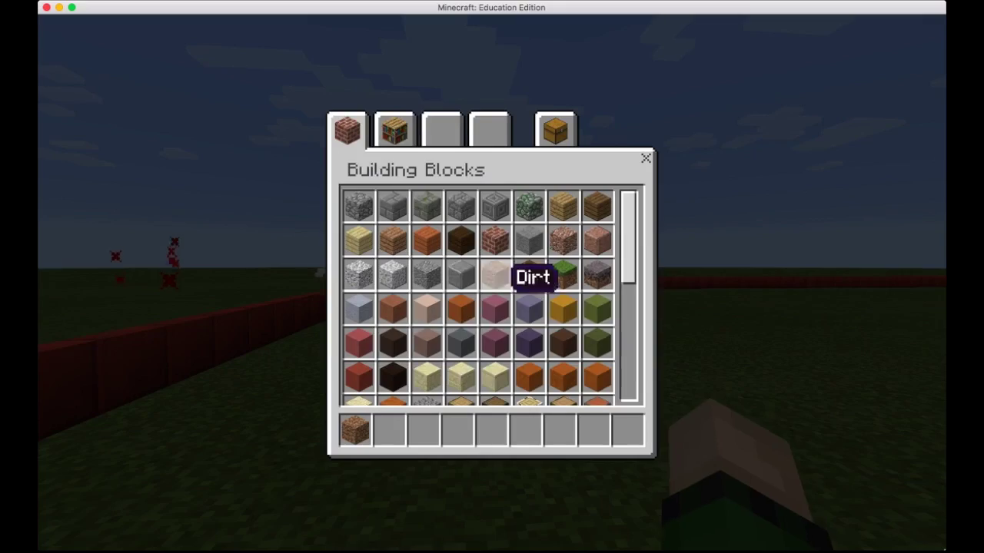
click(352, 428)
click(377, 351)
key(e)
scroll(490, 282, down, 1)
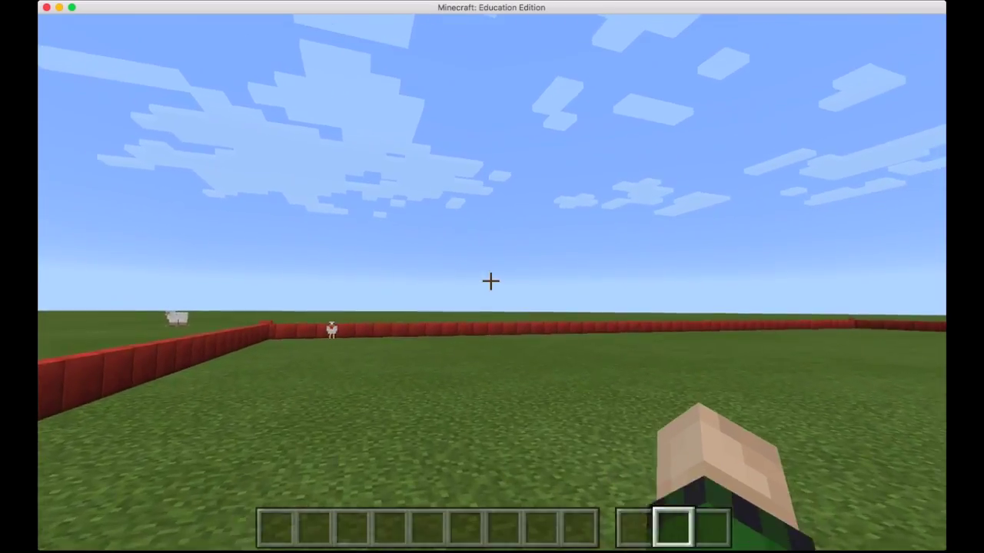
Step: Cycle the selection back and forth through the three separate fixed slots beside the hotbar
scroll(490, 281, down, 2)
scroll(490, 281, up, 1)
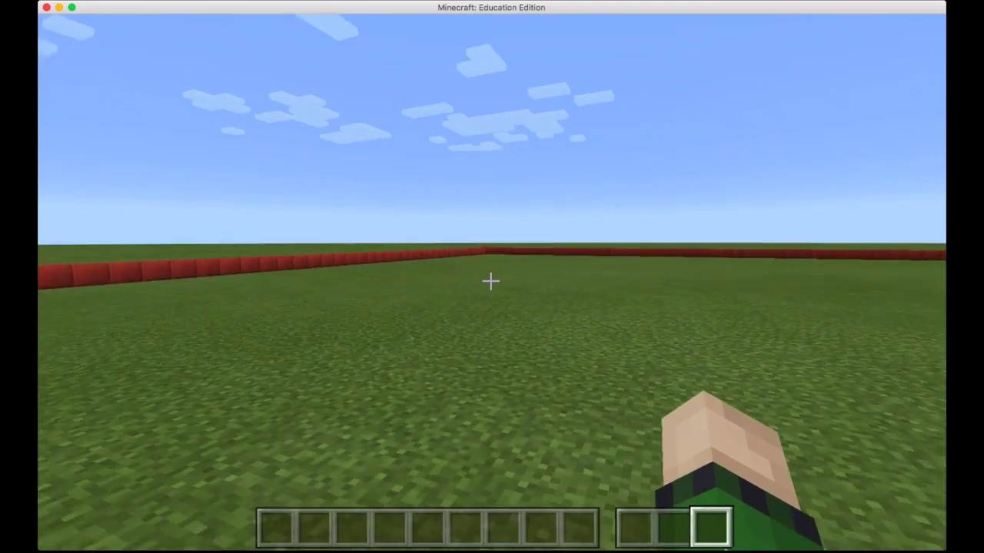
scroll(491, 282, up, 1)
scroll(491, 282, up, 1)
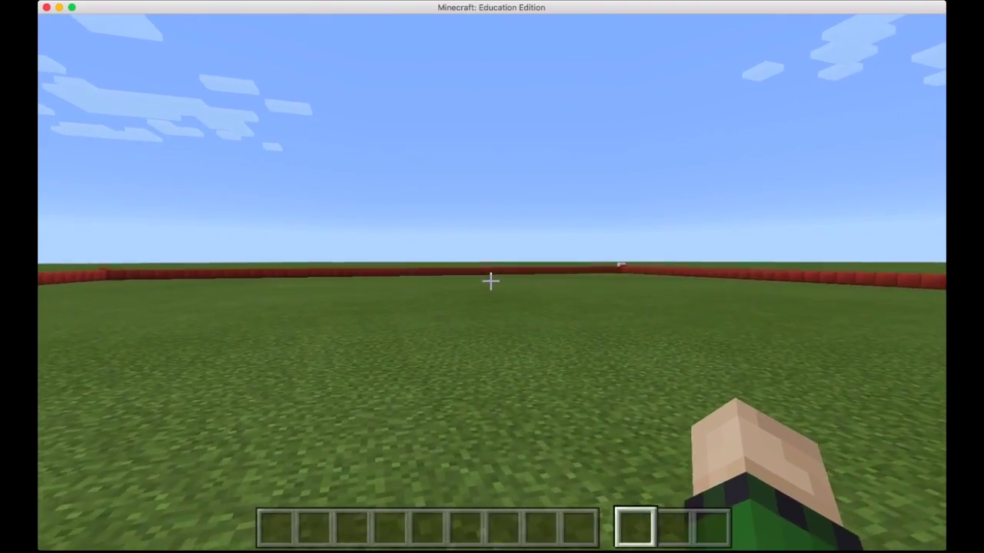
scroll(490, 282, down, 2)
scroll(491, 282, up, 2)
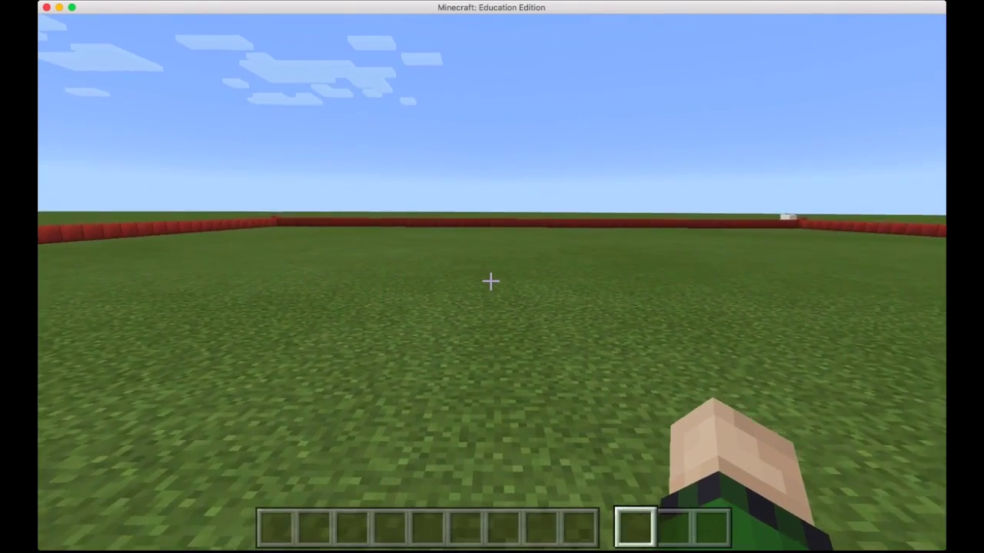
scroll(490, 282, up, 1)
Step: Run the selection back and forth across the nine regular hotbar slots to compare them with the fixed slots
scroll(490, 282, down, 8)
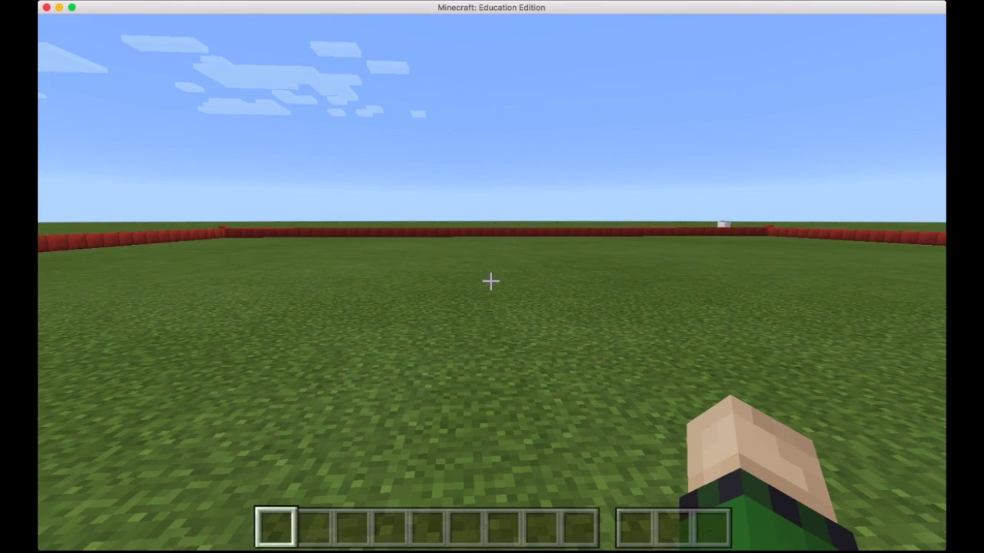
scroll(491, 282, up, 5)
scroll(490, 282, down, 2)
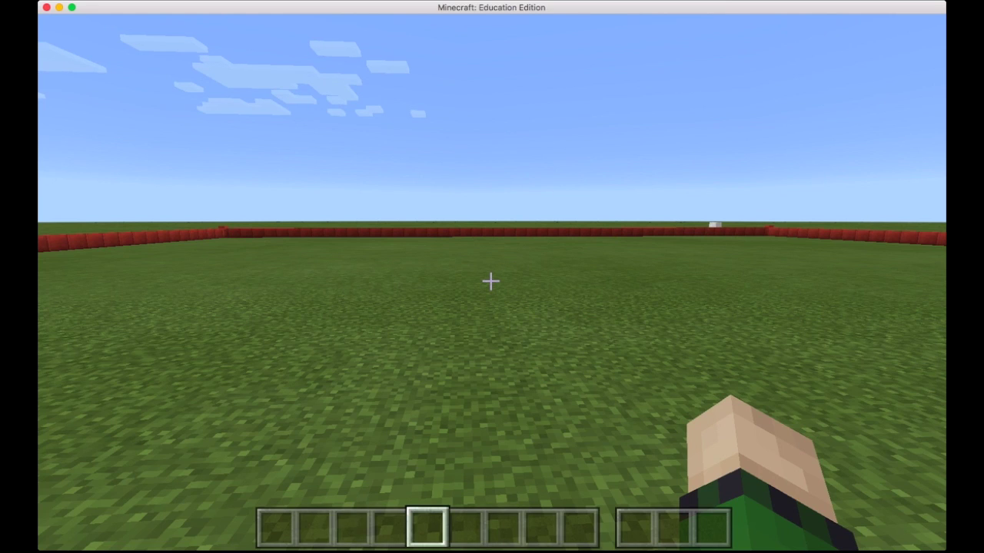
scroll(490, 282, down, 4)
scroll(491, 282, up, 8)
scroll(491, 282, up, 6)
scroll(490, 282, down, 3)
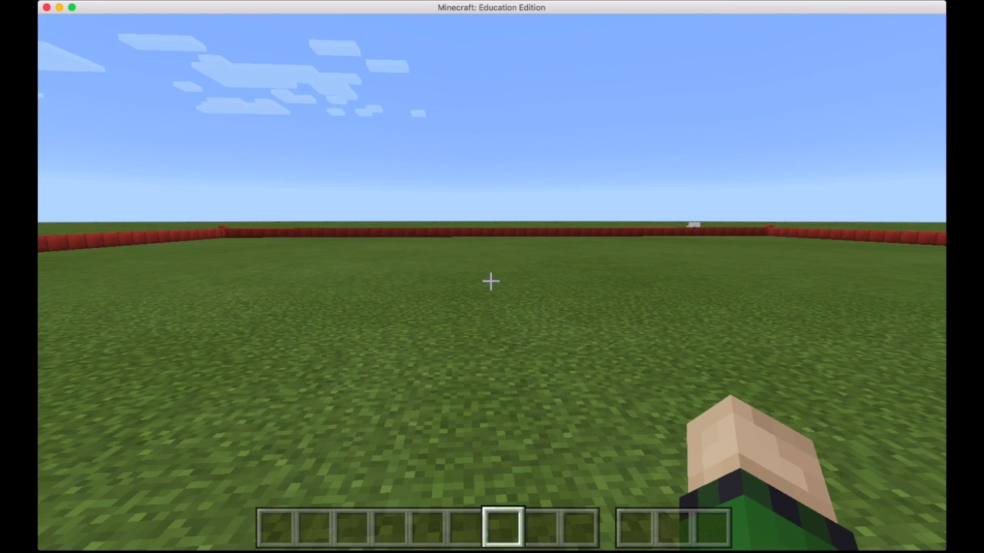
scroll(491, 282, down, 3)
scroll(491, 282, up, 1)
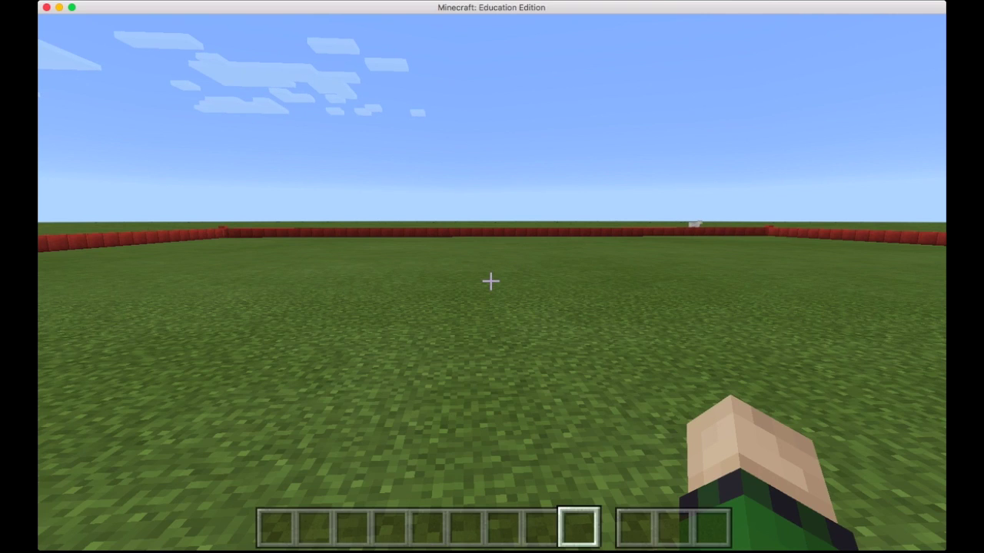
Step: Move the selection from the regular hotbar into the fixed slots, finishing on the first fixed slot
scroll(491, 282, down, 3)
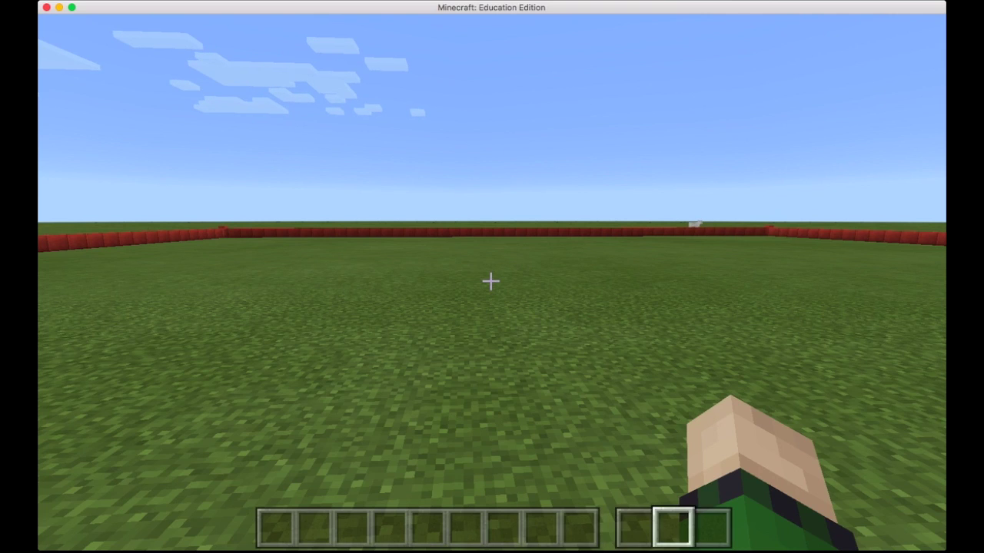
scroll(491, 282, up, 2)
scroll(491, 282, down, 1)
scroll(491, 282, down, 1)
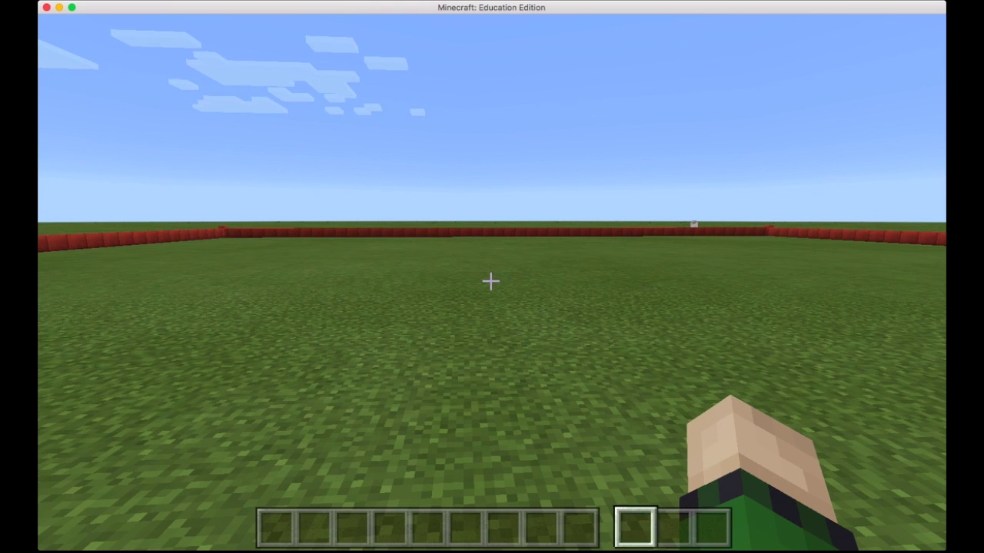
Step: Walk across the fenced field while cycling through the fixed slots, finishing with the first regular hotbar slot selected
key(w)
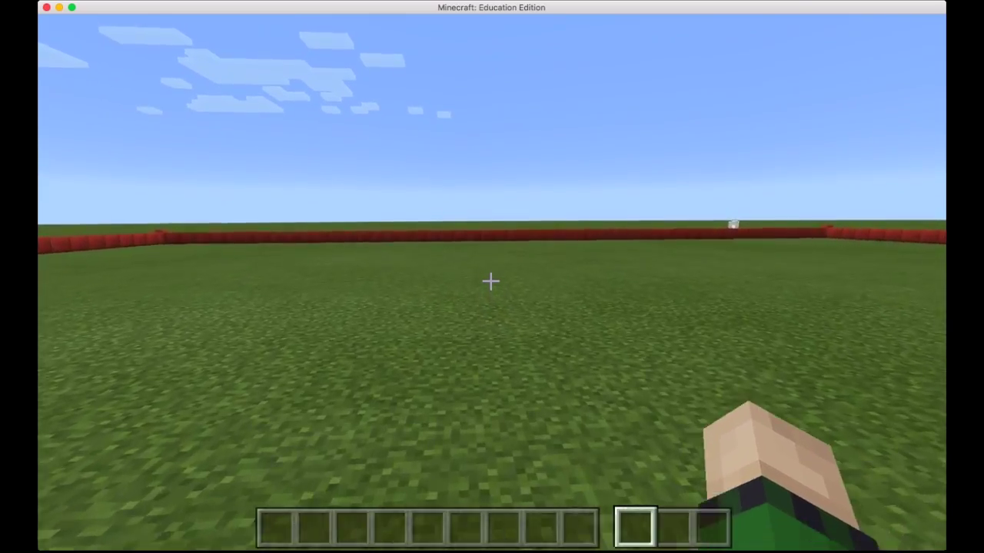
key(w)
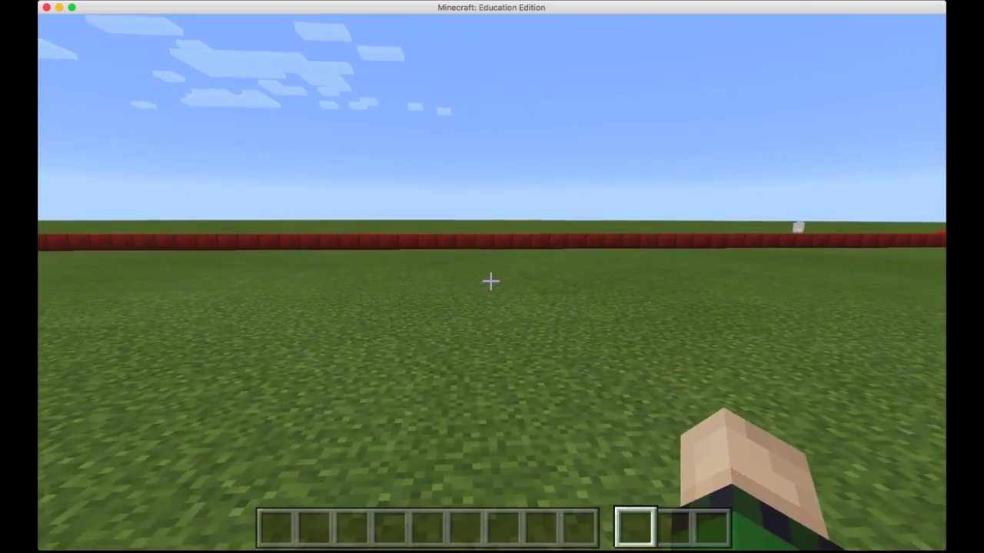
key(w)
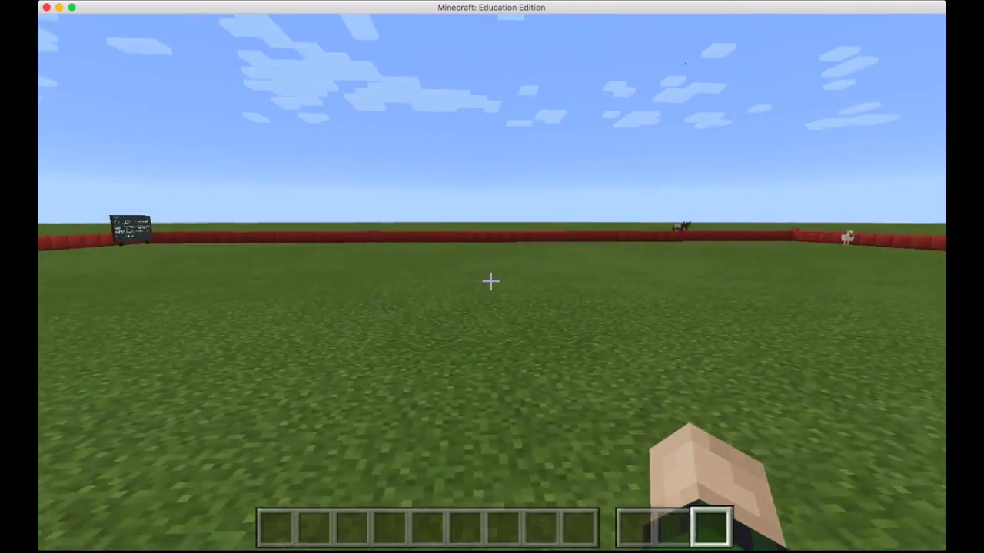
key(1)
key(w)
scroll(490, 281, up, 4)
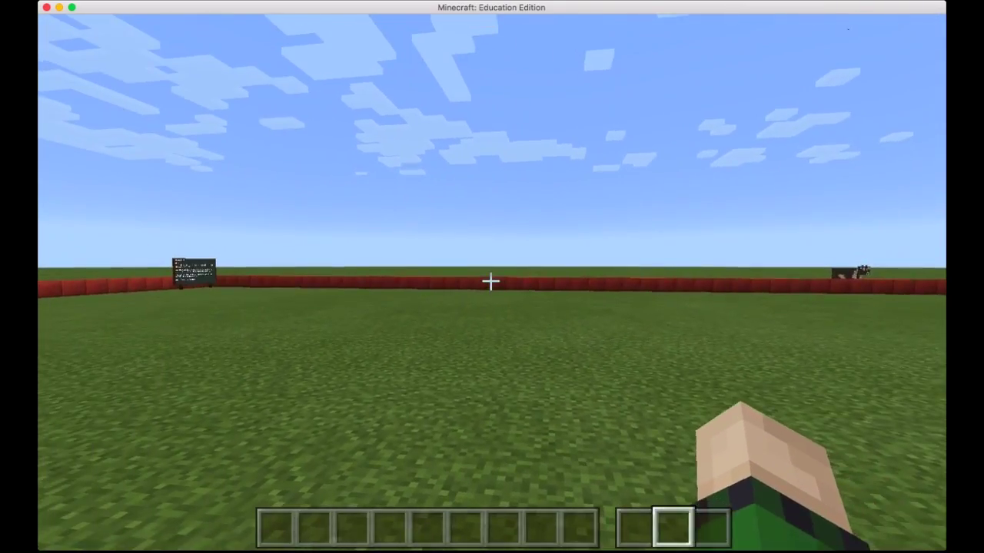
scroll(490, 281, down, 3)
scroll(490, 282, up, 1)
key(1)
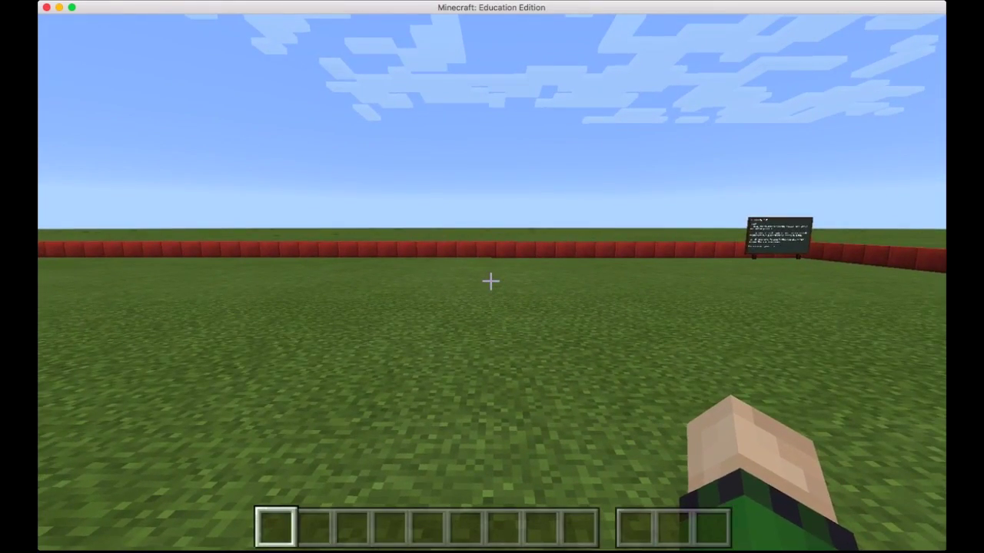
Step: Begin a /setfixedinvslot command that targets fixed inventory slot 1
key(slash)
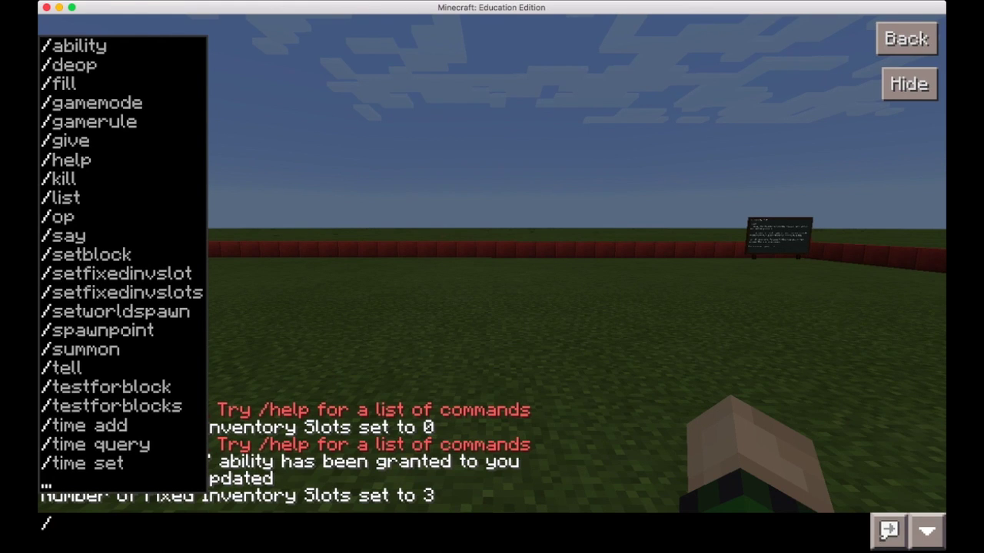
text(setfixedin)
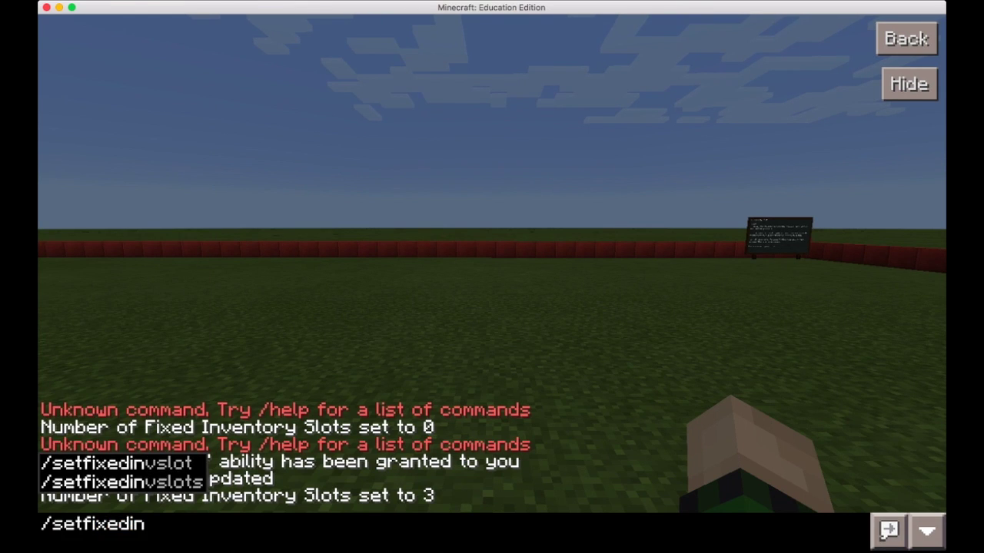
text(vslot)
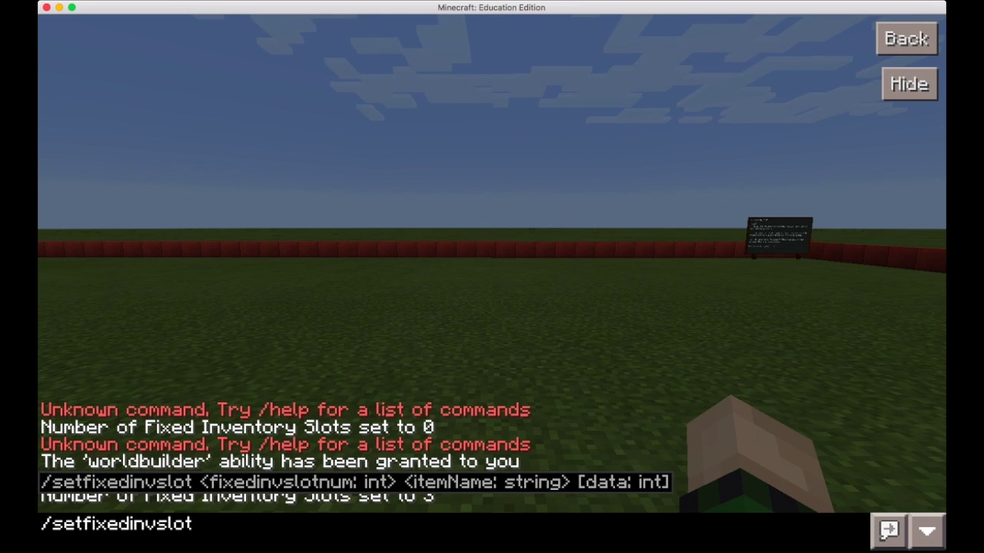
text( 1)
key(BackSpace)
text(3)
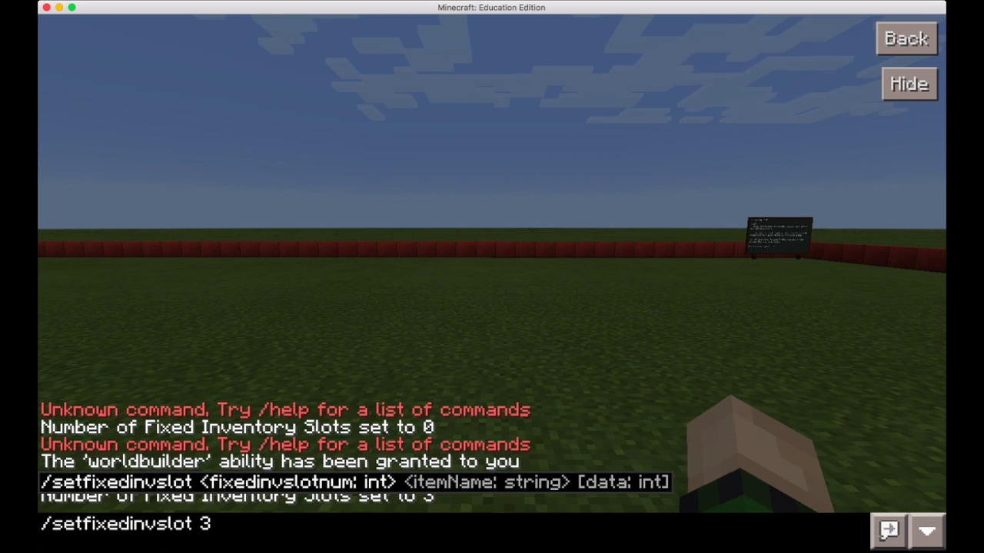
key(BackSpace)
text(1)
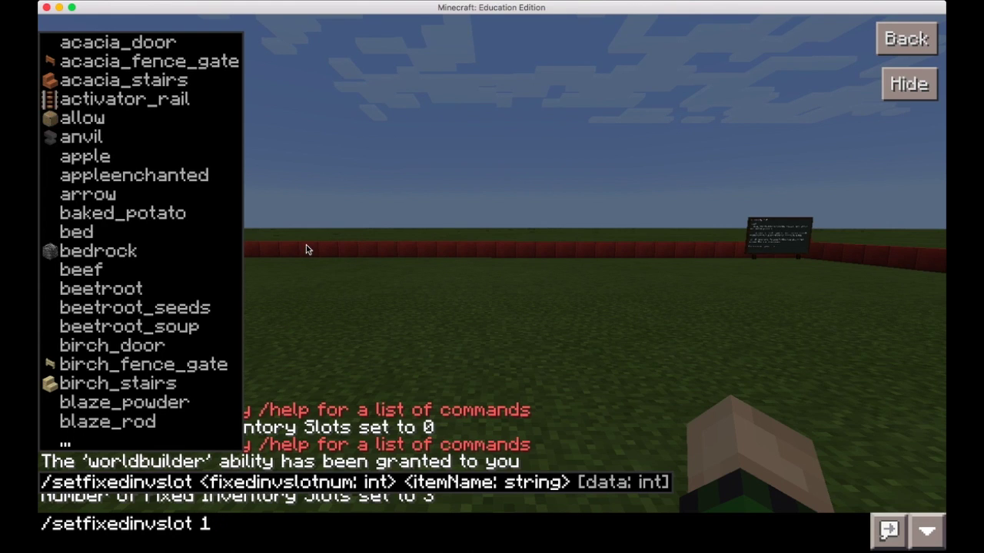
Step: Complete the slot command with the item portfolio, run it and return to the game
text( port)
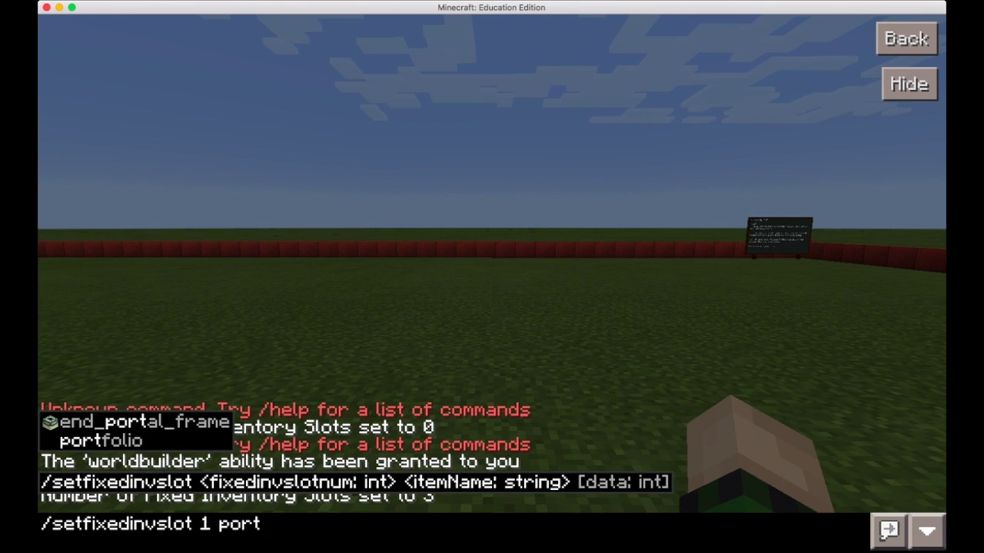
text(fo)
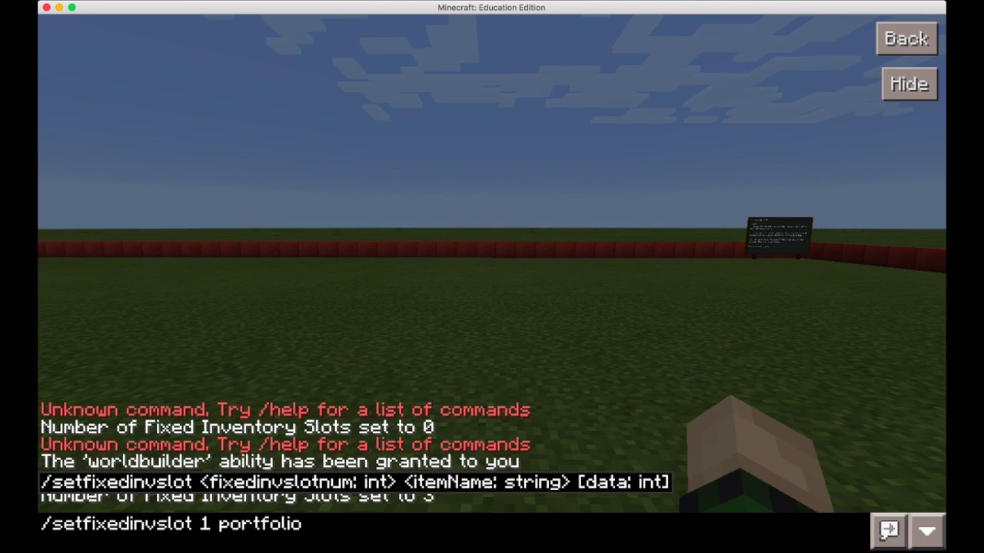
key(BackSpace)
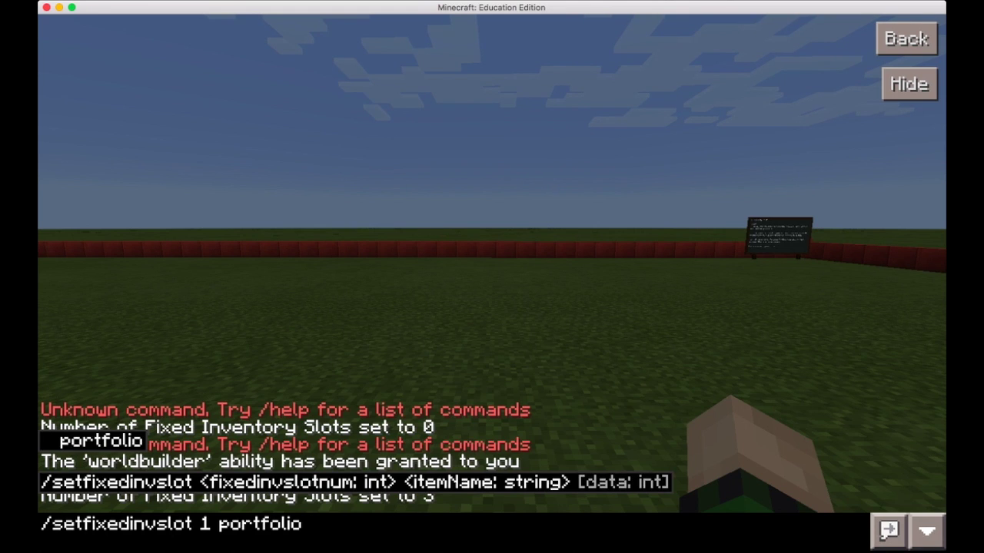
key(Return)
key(Escape)
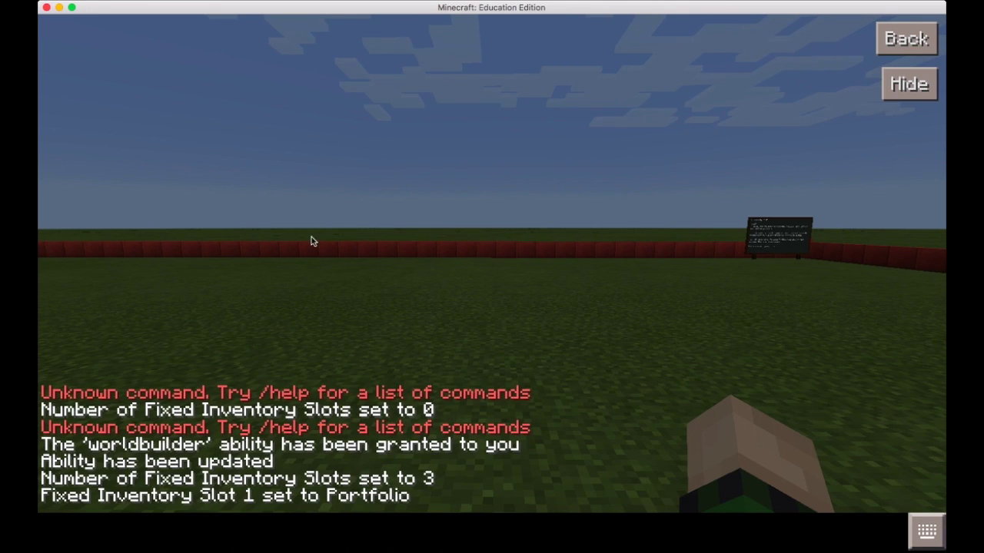
click(301, 234)
Step: Move the selection between the hotbar and the fixed slots to show the portfolio in hand, finishing on the second fixed slot
scroll(492, 281, down, 6)
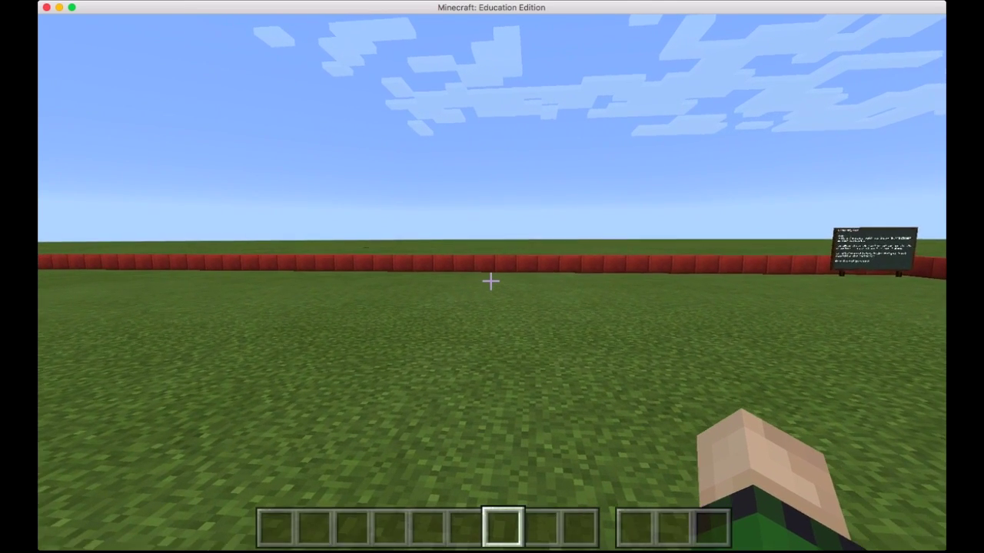
scroll(491, 281, down, 4)
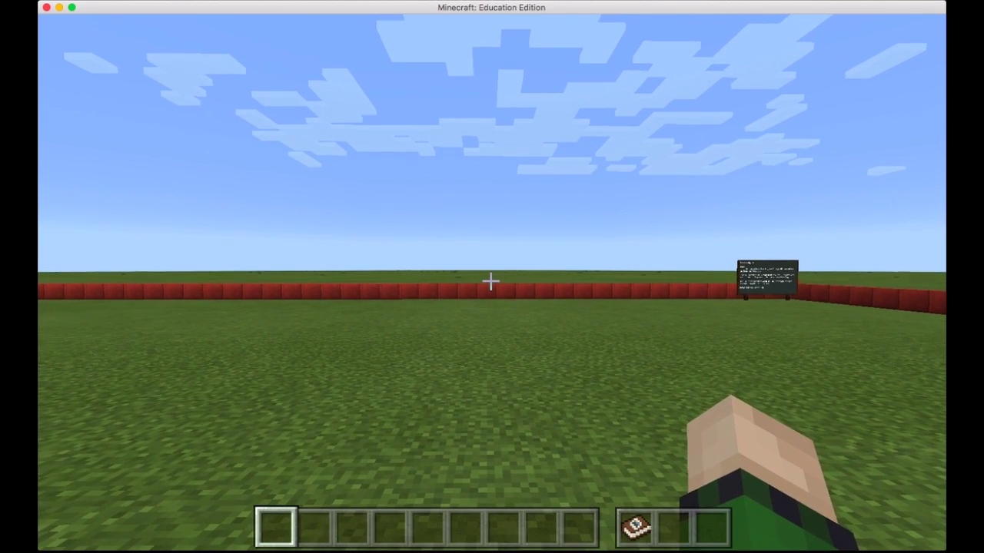
scroll(491, 281, up, 2)
scroll(490, 281, up, 1)
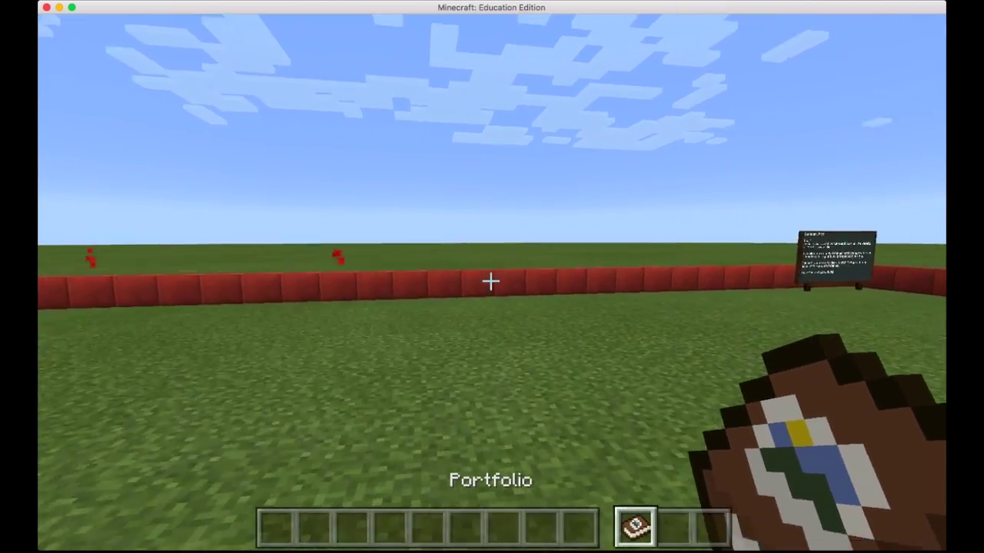
scroll(490, 281, down, 1)
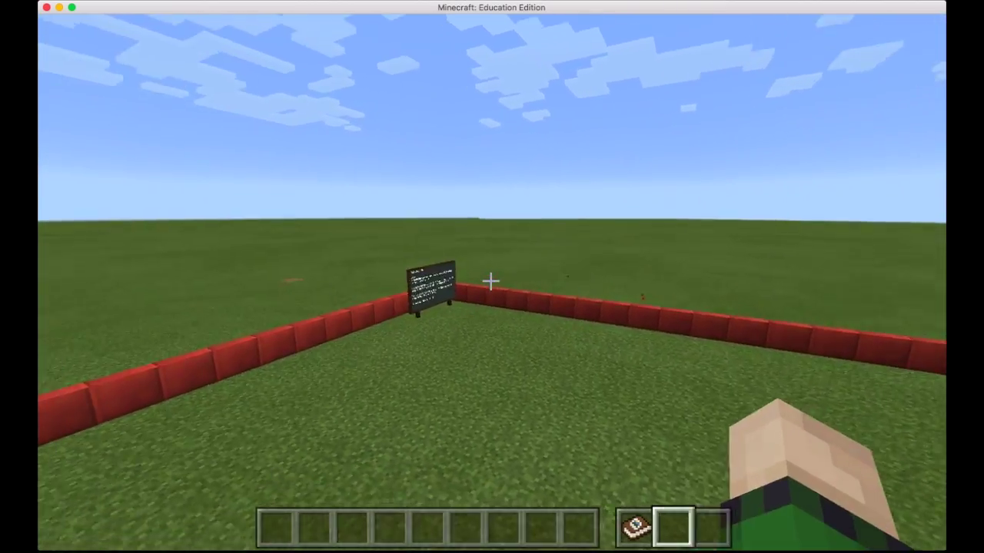
scroll(490, 282, up, 1)
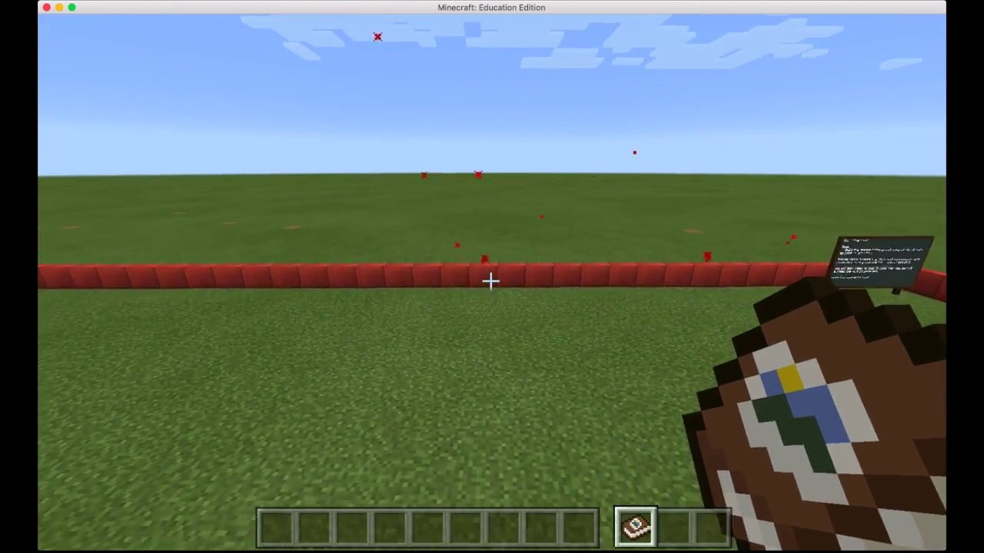
key(space)
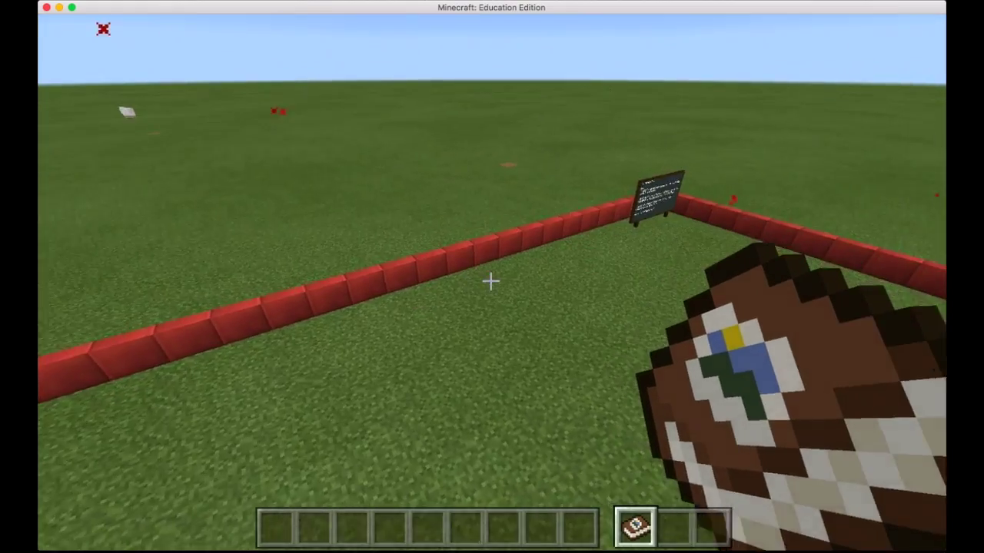
scroll(490, 281, down, 1)
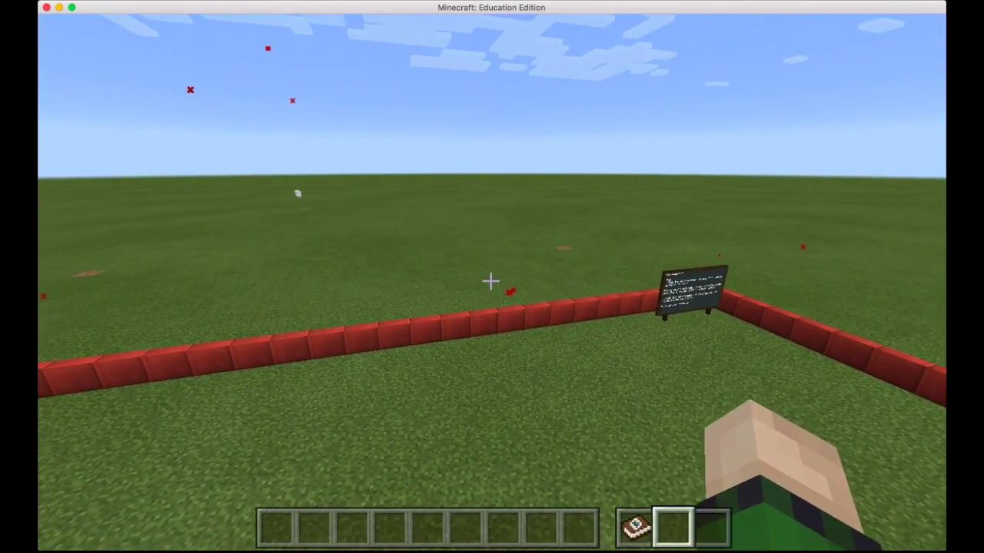
Step: Remove the fixed inventory slots by running /setfixedinvslots 0, and return to the game
key(slash)
text(/)
key(BackSpace)
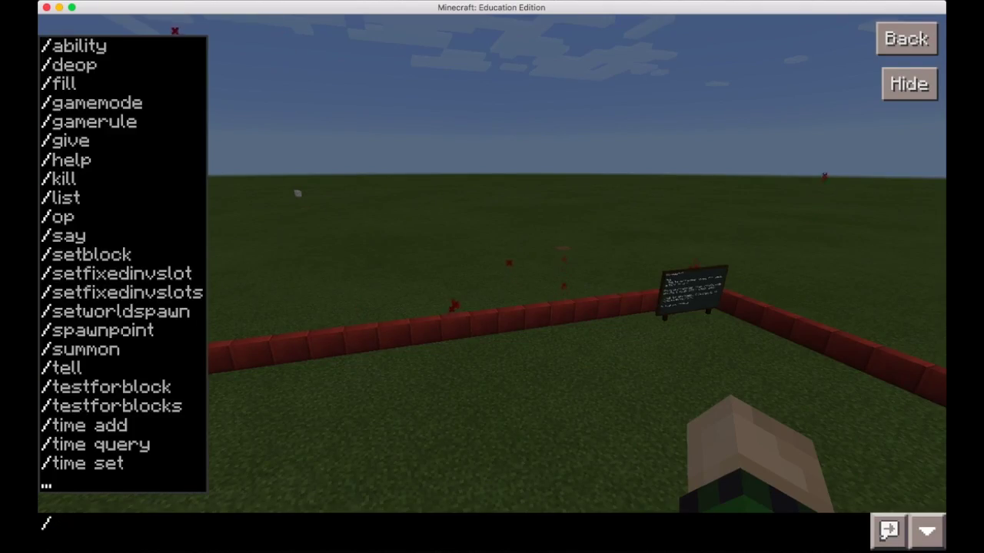
text(setfixedin)
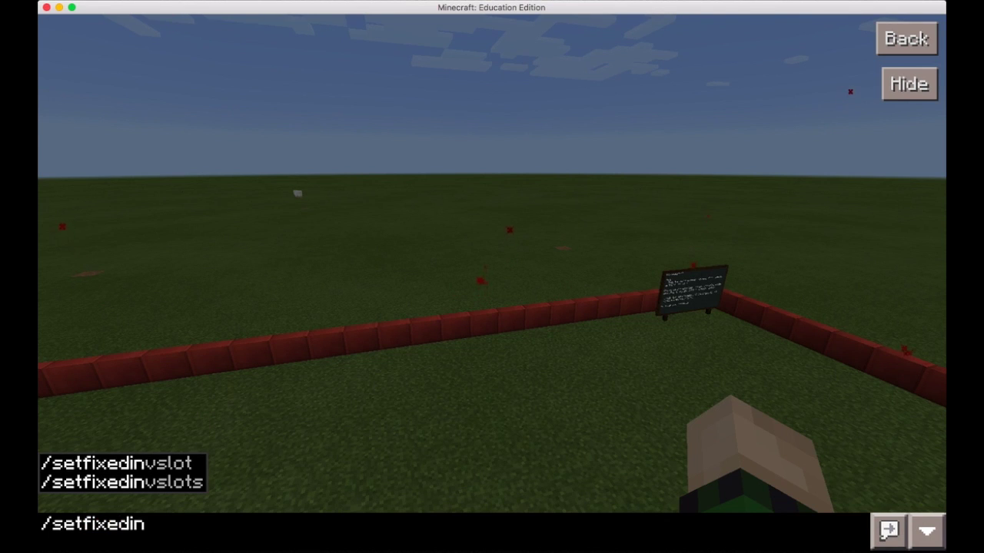
text(1)
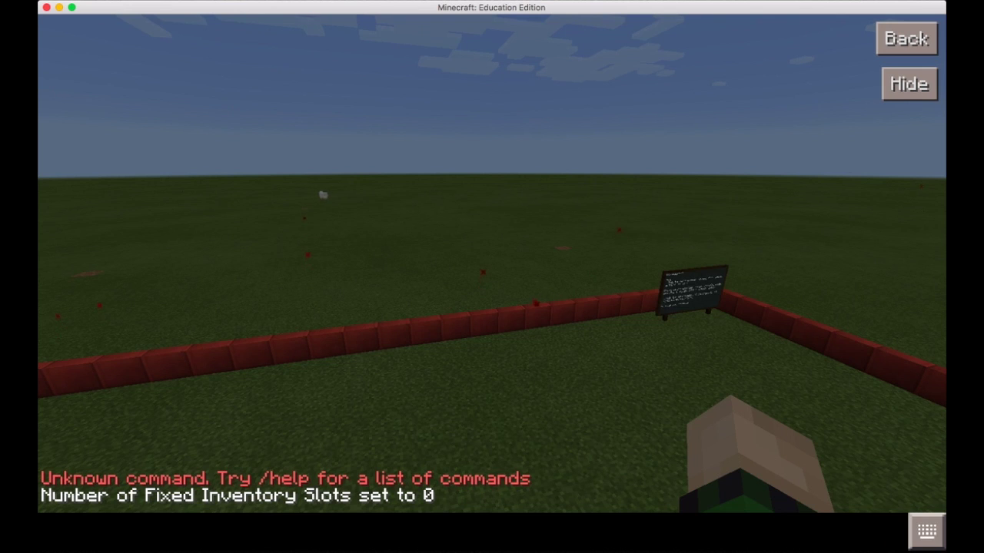
key(Escape)
key(Escape)
key(Escape)
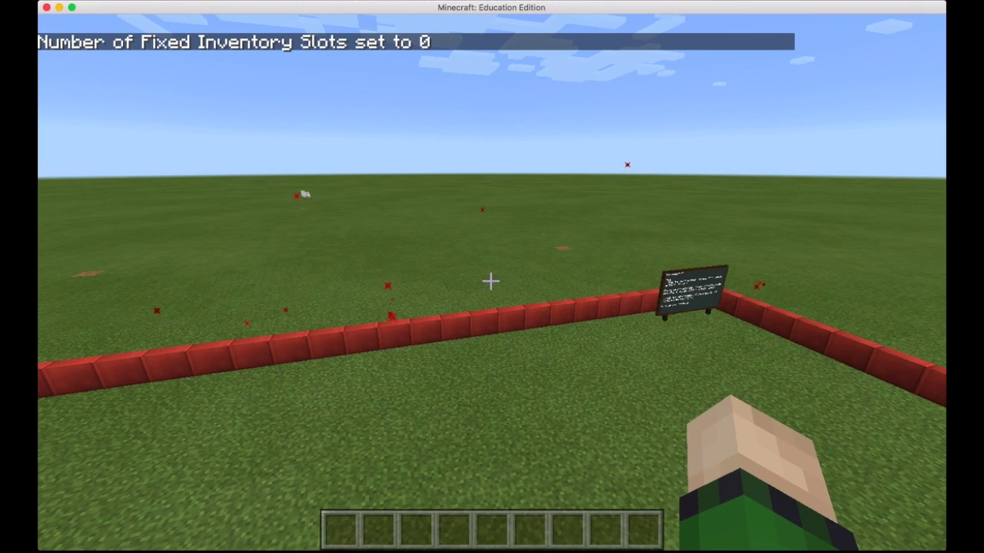
Step: Set the number of fixed inventory slots to 3 and return to the game
key(slash)
key(Up)
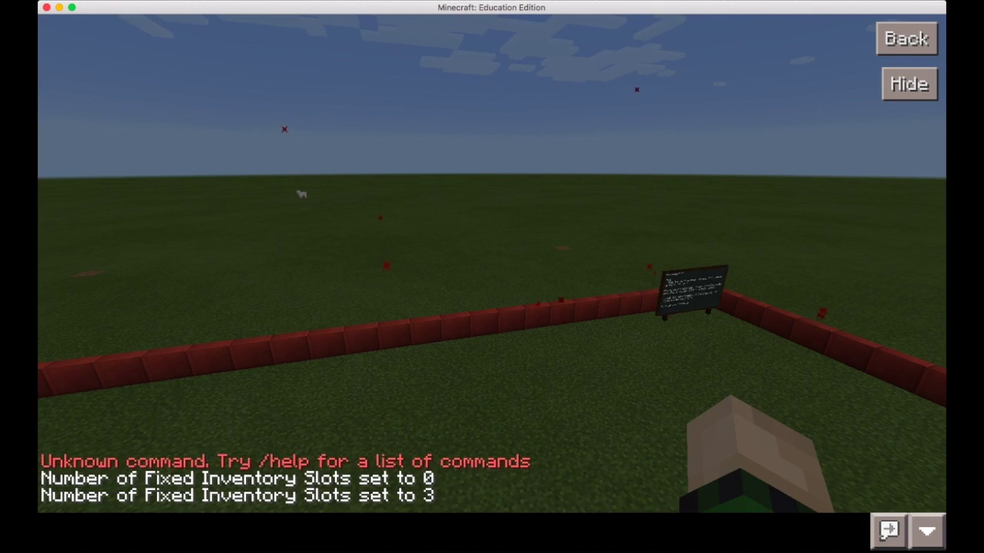
key(Escape)
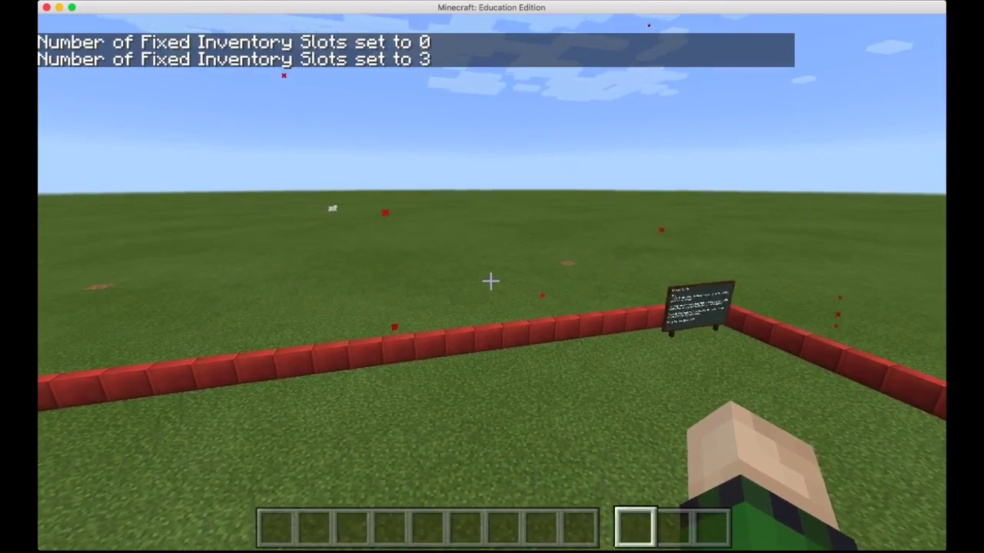
Step: Move the selection back and forth between the empty fixed slots and the hotbar, finishing on the first hotbar slot
scroll(490, 281, down, 2)
scroll(491, 281, down, 1)
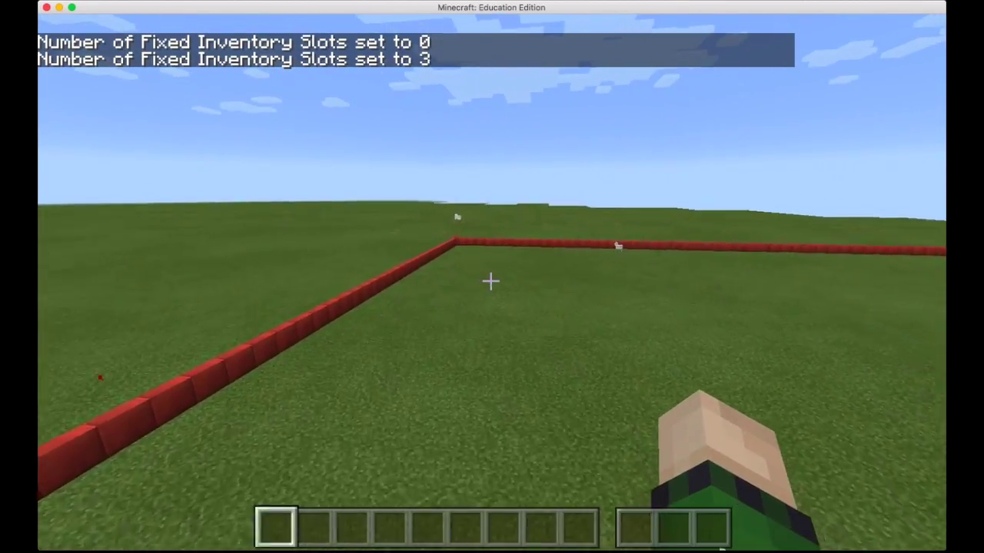
scroll(491, 281, up, 1)
scroll(490, 281, down, 1)
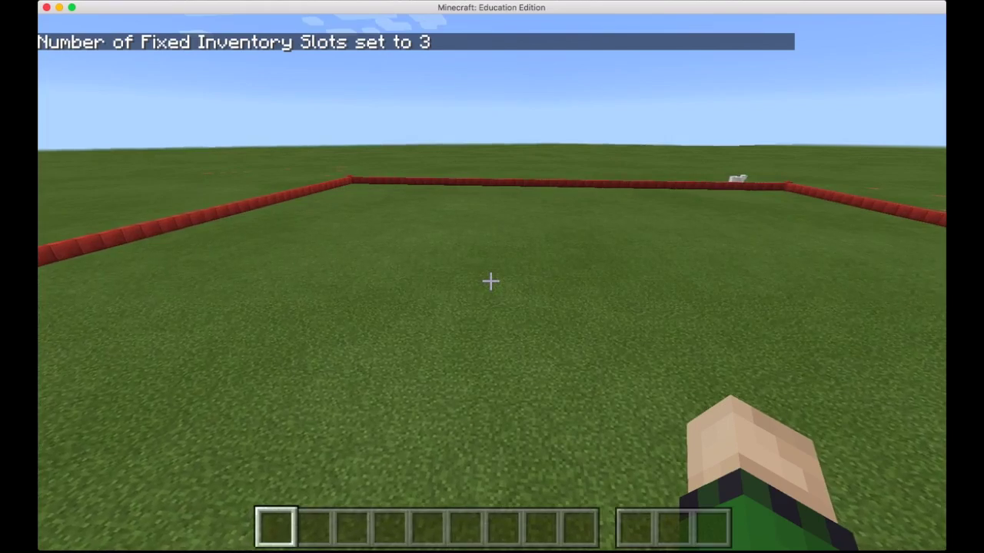
text(/)
key(Return)
scroll(490, 281, up, 1)
scroll(490, 282, down, 1)
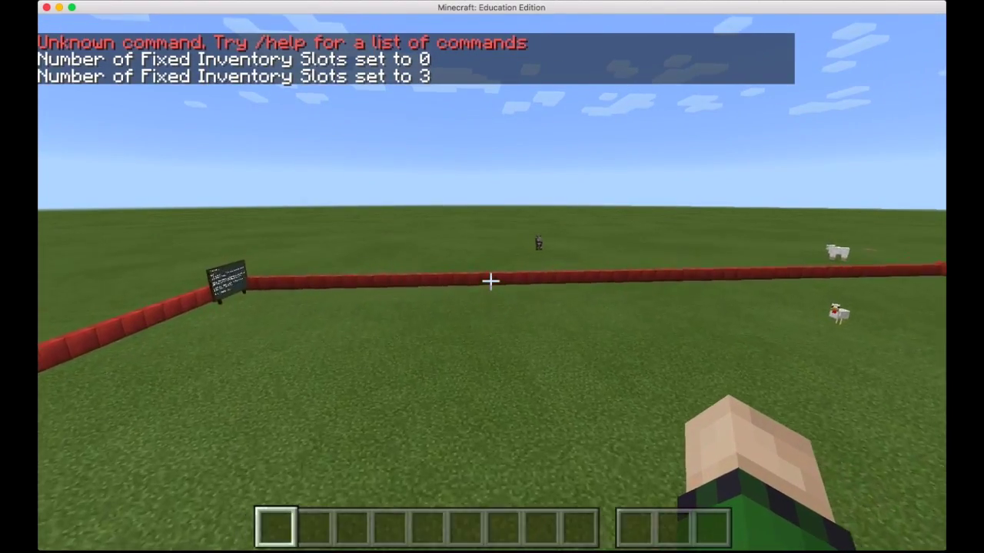
Step: Recall the previous /setfixedinvslot command for slot 1, change its item to portfolio and run it
key(w)
key(t)
key(Up)
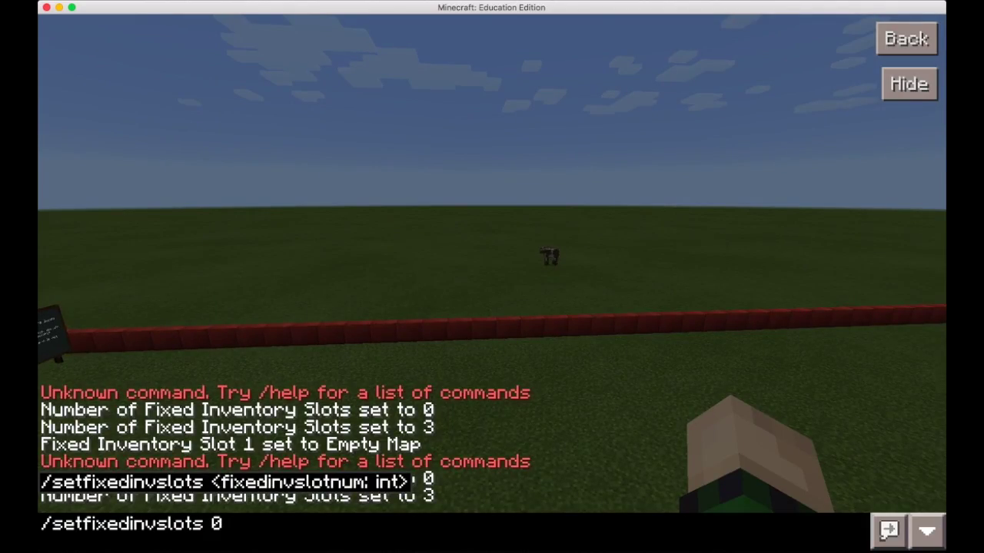
key(Up)
key(Up)
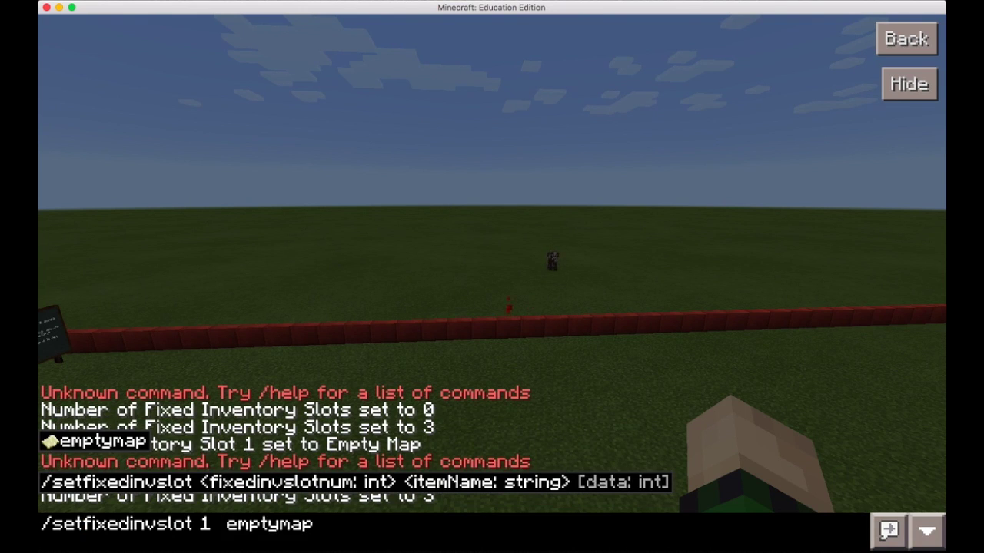
key(BackSpace)
key(BackSpace)
key(BackSpace)
key(BackSpace)
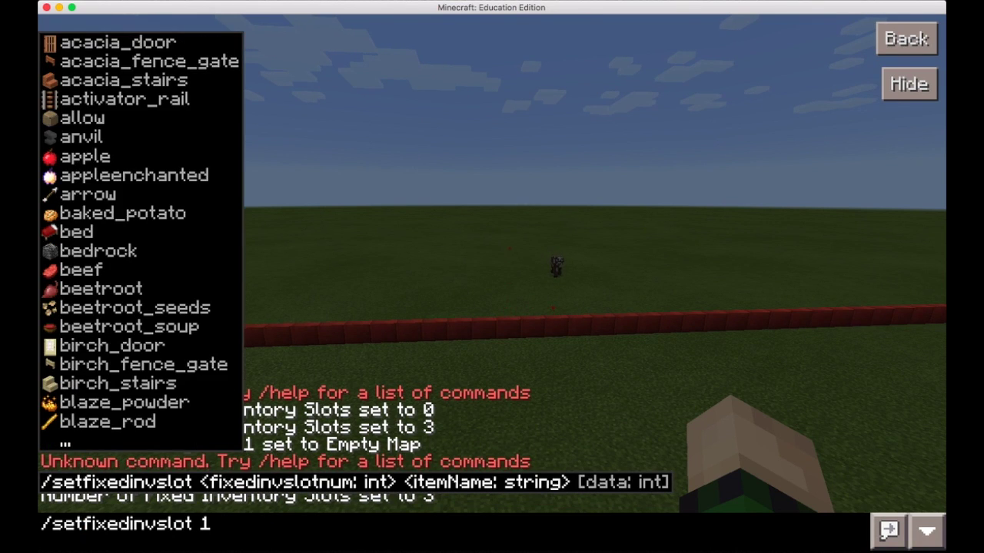
text(portfolio)
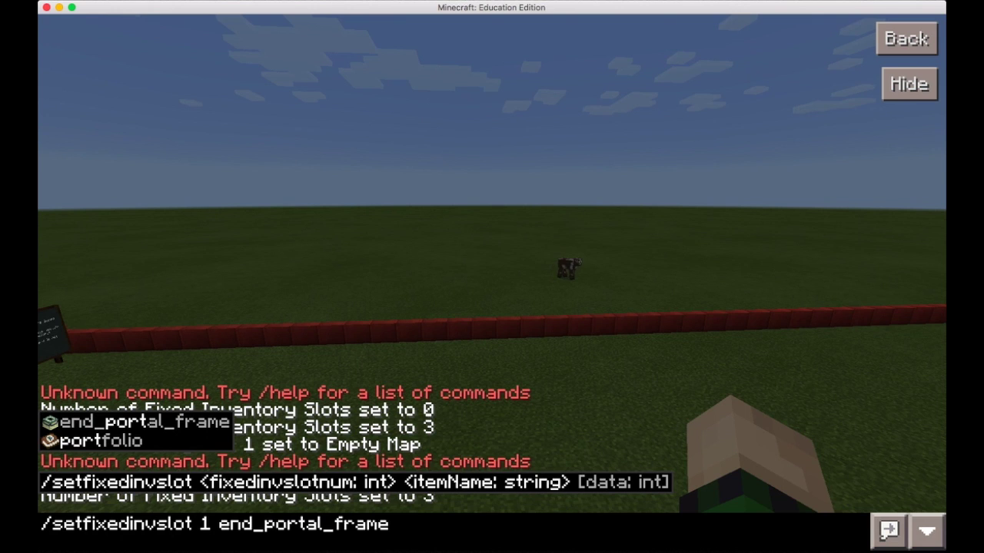
key(Return)
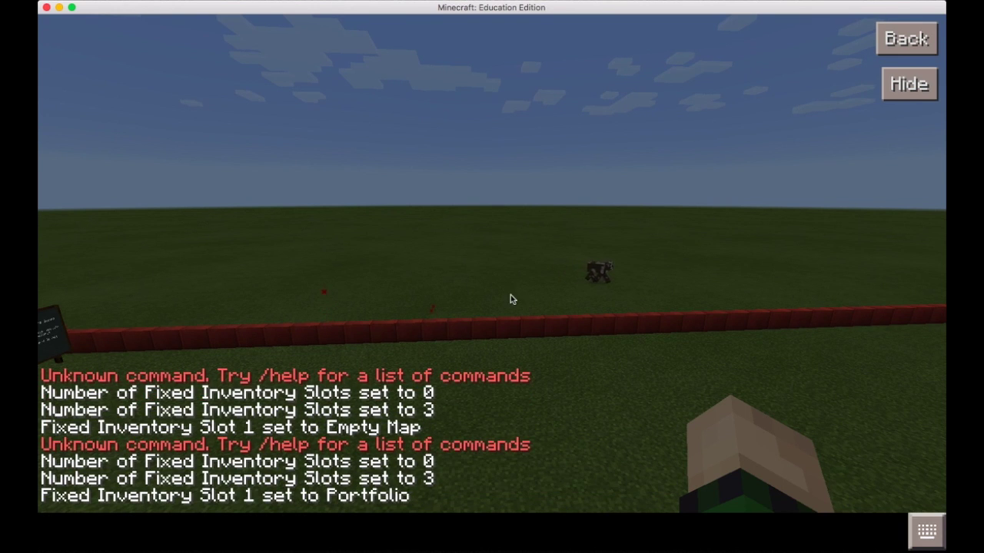
Step: Return to the game and select the portfolio in the first fixed inventory slot
key(Escape)
scroll(491, 281, up, 4)
scroll(490, 281, down, 5)
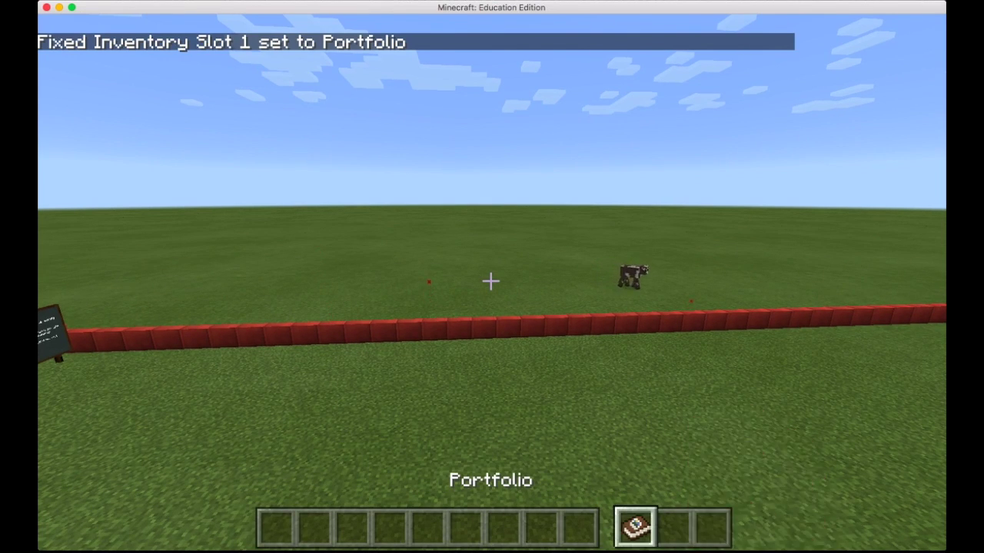
Step: Recall a previous fixed-slot command, rewrite it as /setfixedinvslot 2 camera and run it
key(slash)
key(Up)
key(Up)
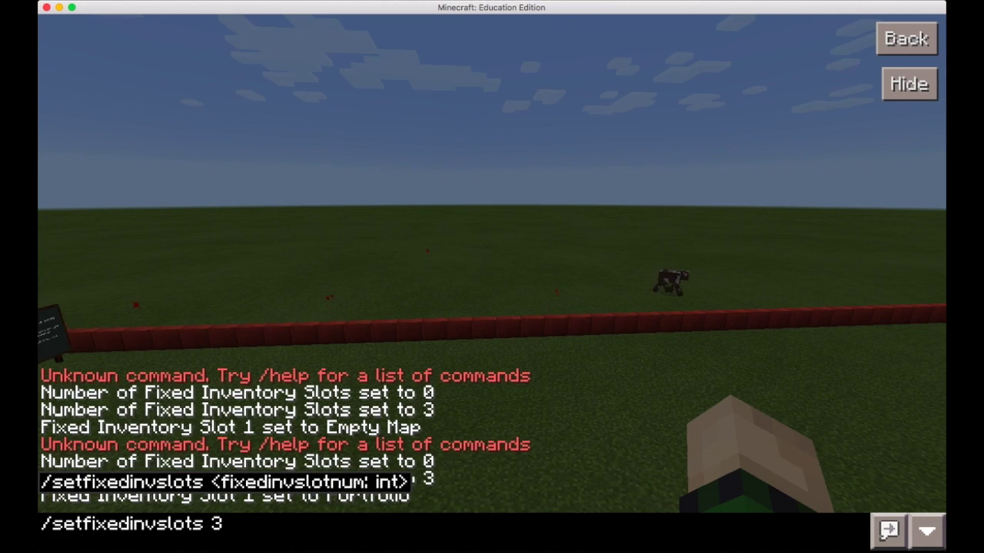
key(Up)
key(Up)
key(Up)
key(Up)
key(Up)
key(Up)
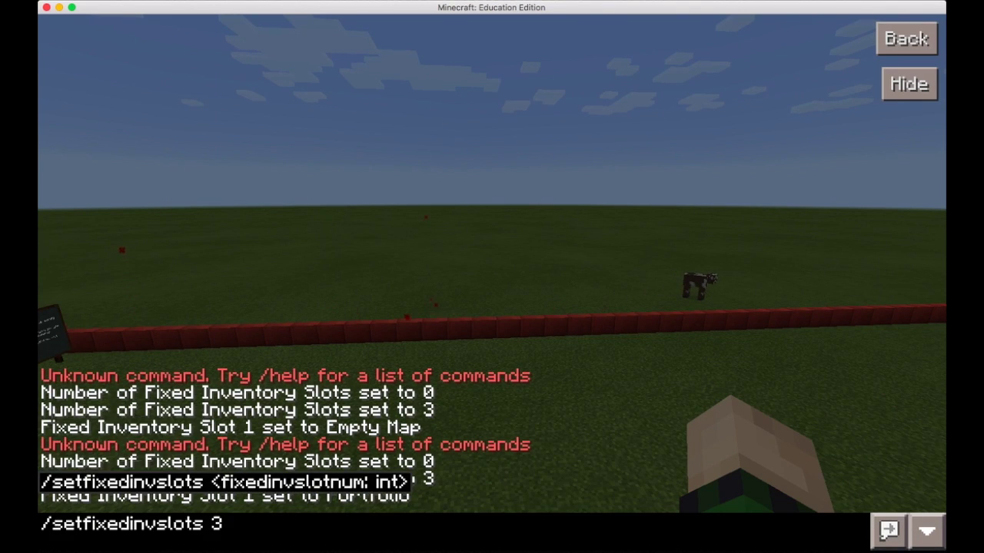
key(BackSpace)
key(BackSpace)
key(BackSpace)
key(BackSpace)
key(BackSpace)
key(BackSpace)
key(BackSpace)
key(BackSpace)
text(2 emp)
key(BackSpace)
key(BackSpace)
key(BackSpace)
key(BackSpace)
key(BackSpace)
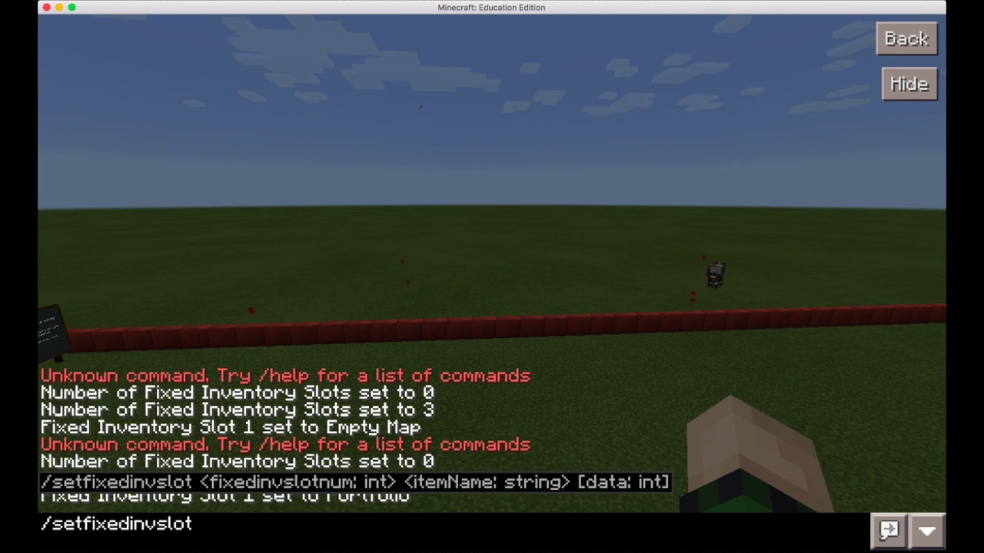
text(2 camera)
key(Return)
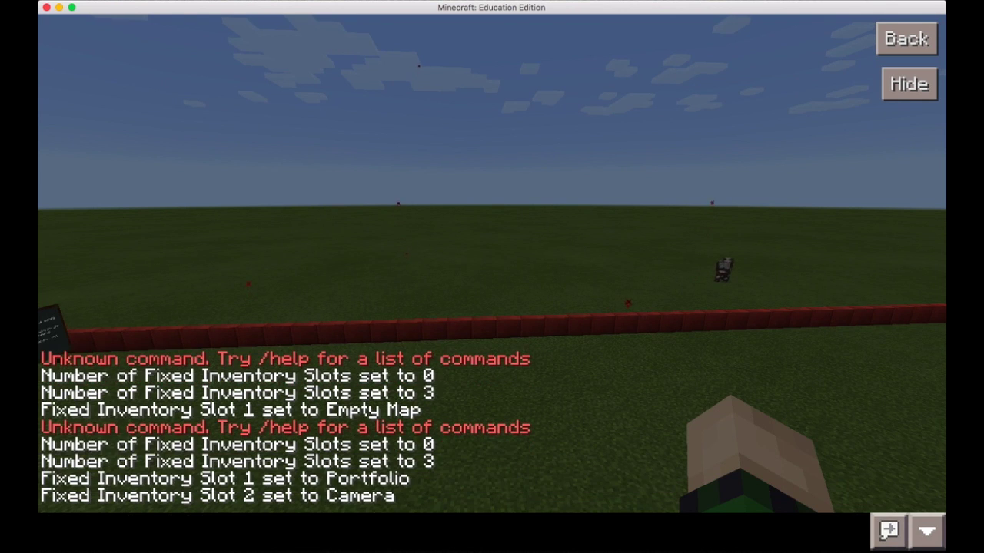
Step: Recall the last command, change it to /setfixedinvslot 3 emptymap, run it and return to the game
key(slash)
key(Up)
key(BackSpace)
key(BackSpace)
key(BackSpace)
key(BackSpace)
key(BackSpace)
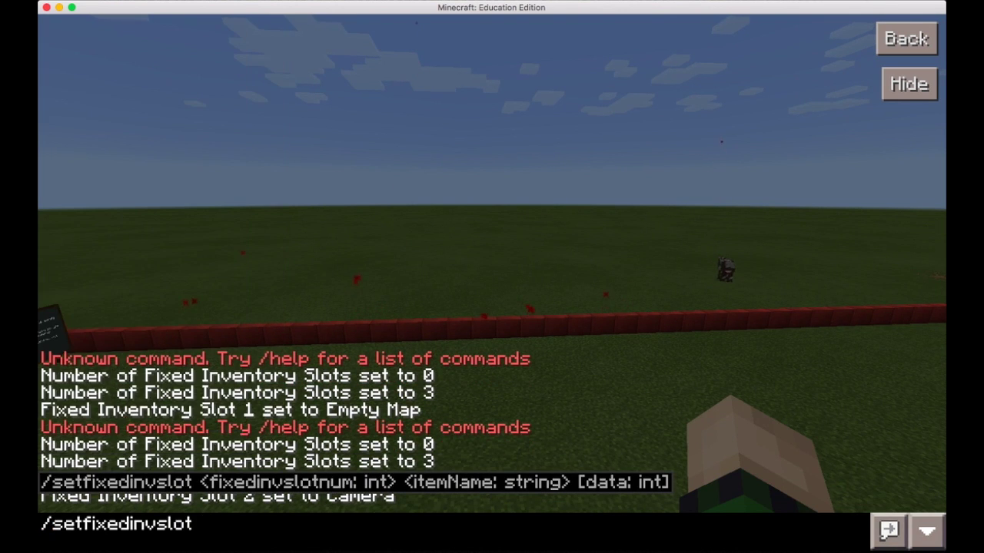
text(3 emptymap)
key(Return)
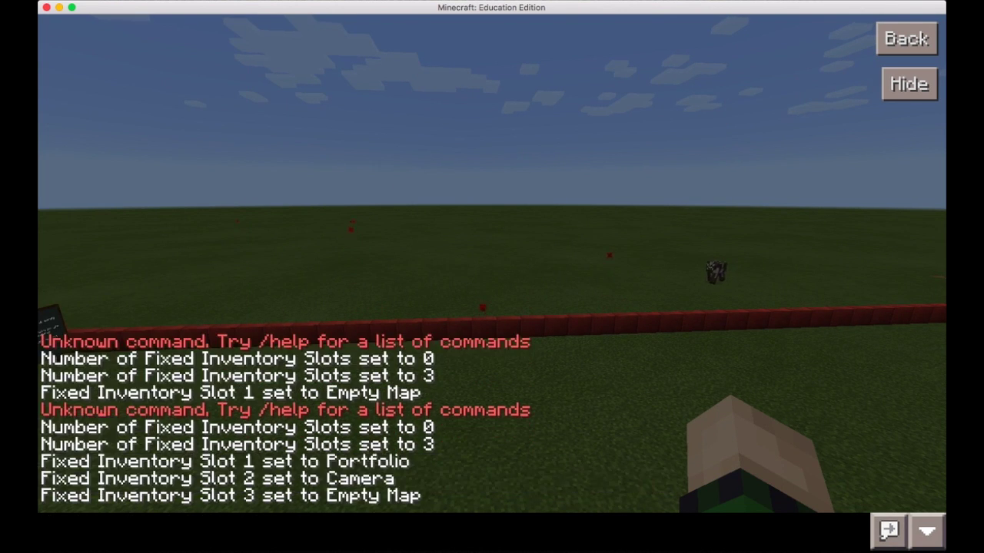
key(Escape)
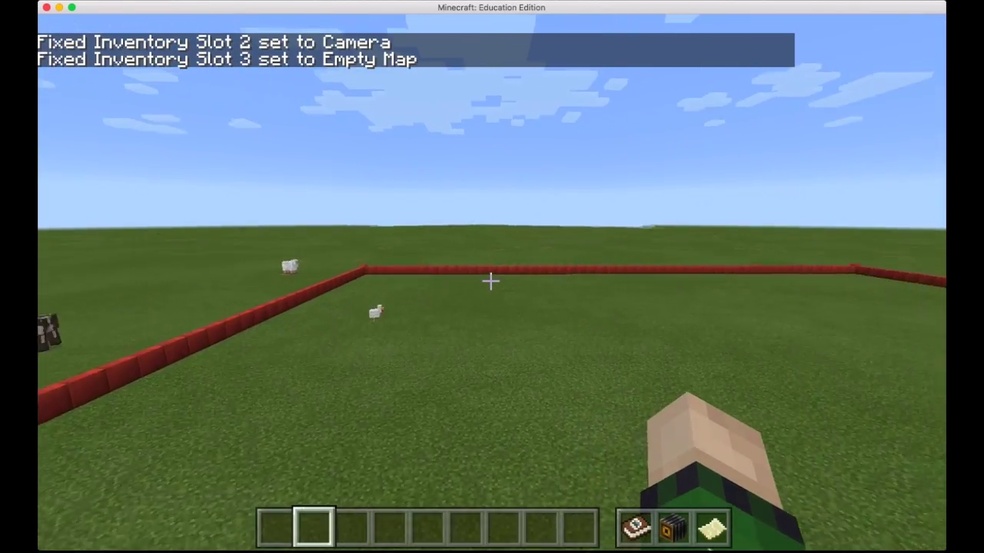
Step: Use the empty map from the third fixed slot to create a map and hold it in hand
scroll(492, 283, up, 1)
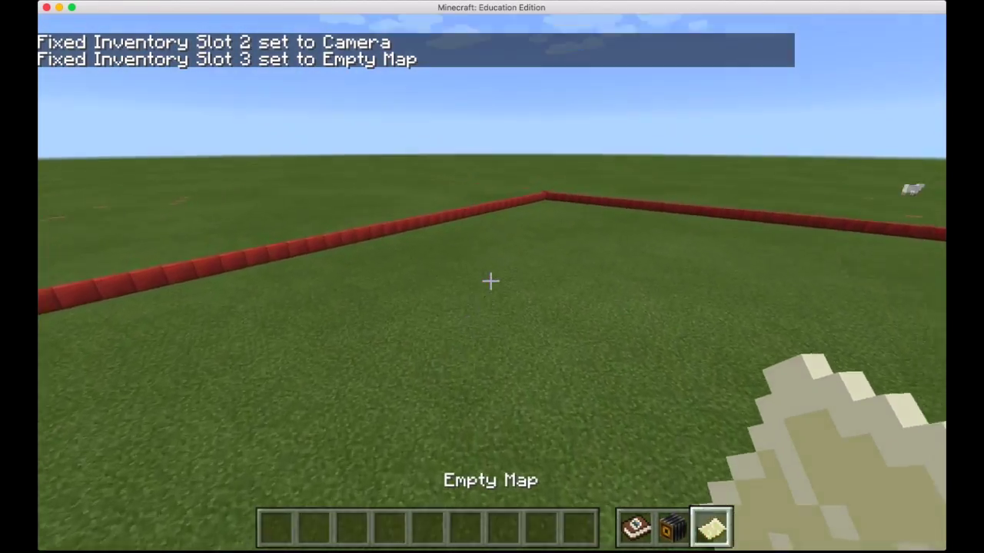
right_click(490, 281)
scroll(491, 281, down, 1)
scroll(490, 282, down, 1)
scroll(491, 282, up, 1)
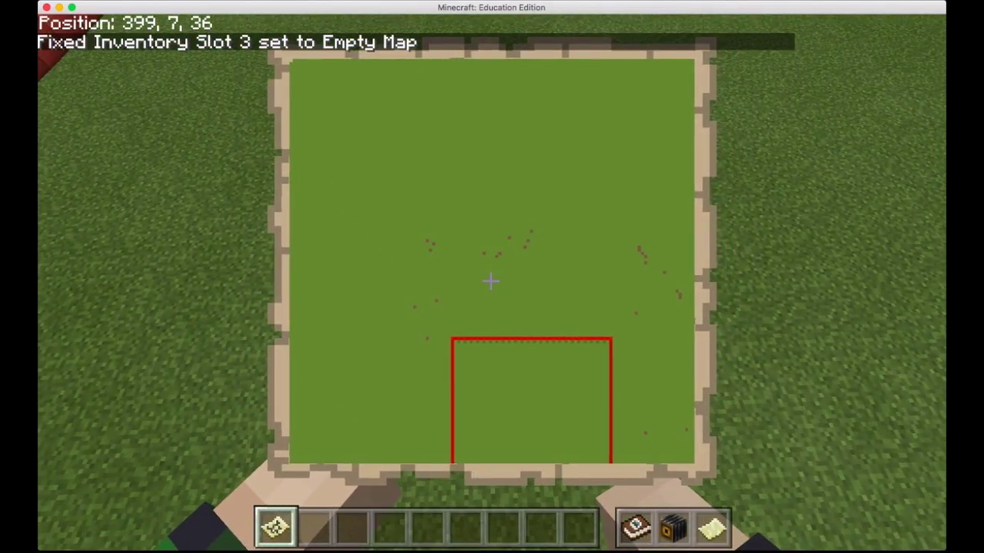
Step: Walk around the red-bordered field examining the map, switching briefly to the empty map and back
key(w)
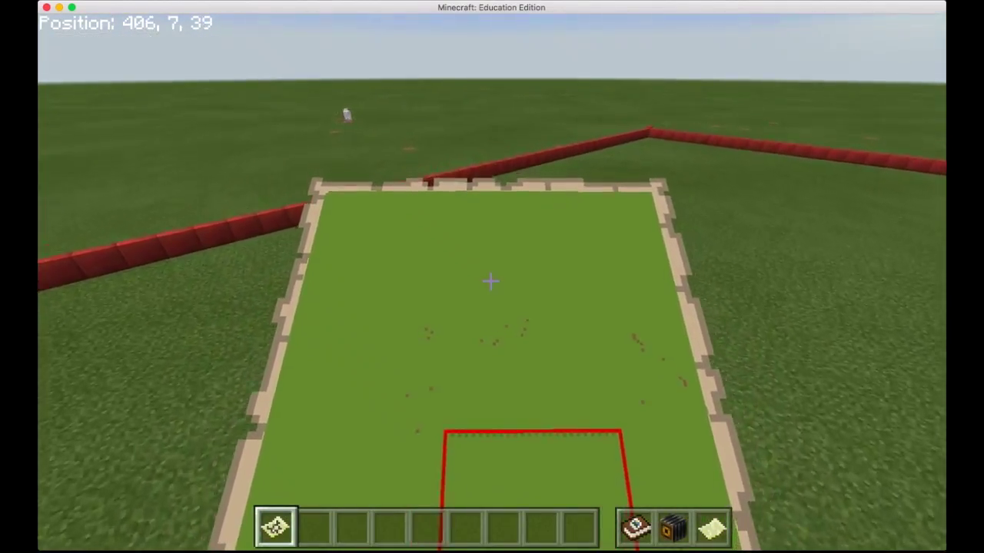
key(w)
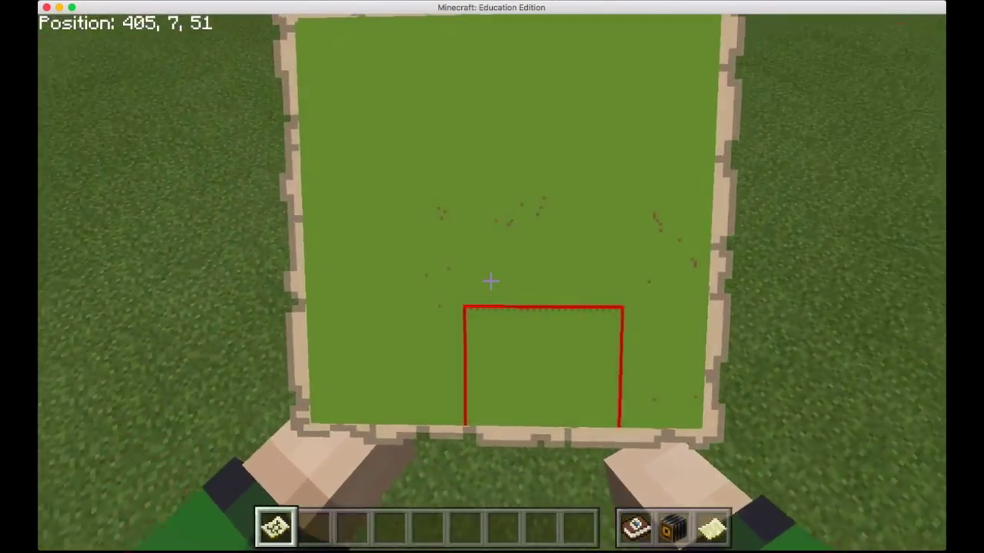
key(w)
scroll(492, 281, up, 1)
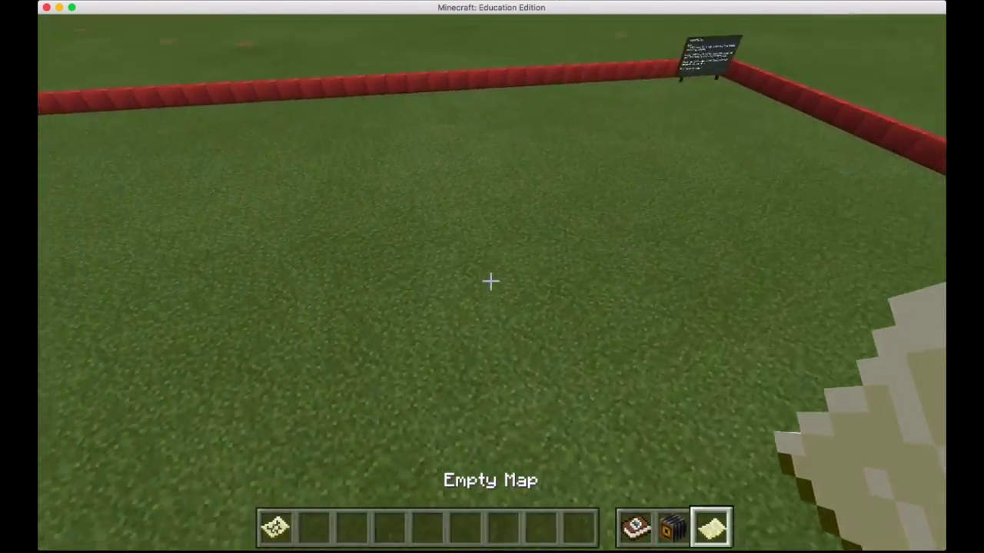
key(w)
scroll(492, 281, down, 1)
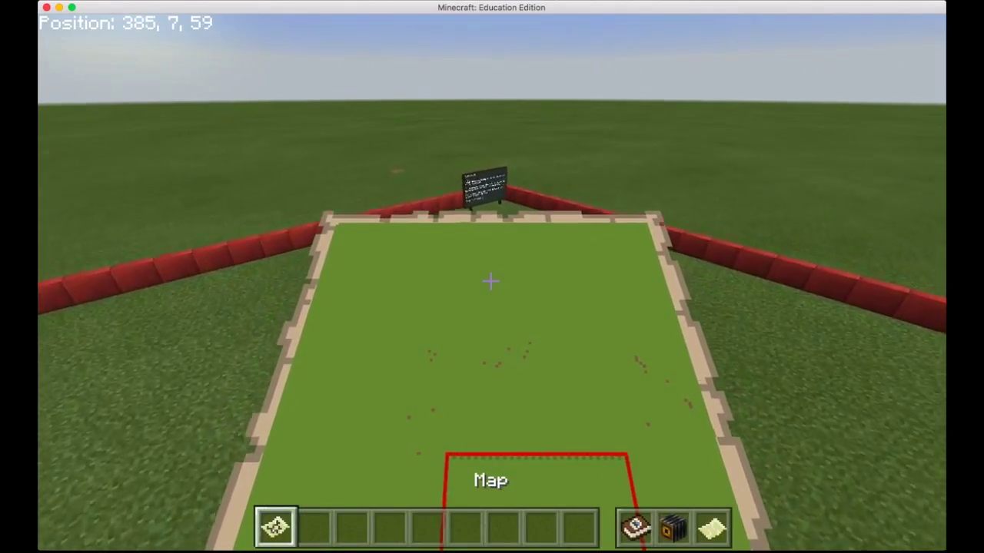
key(w)
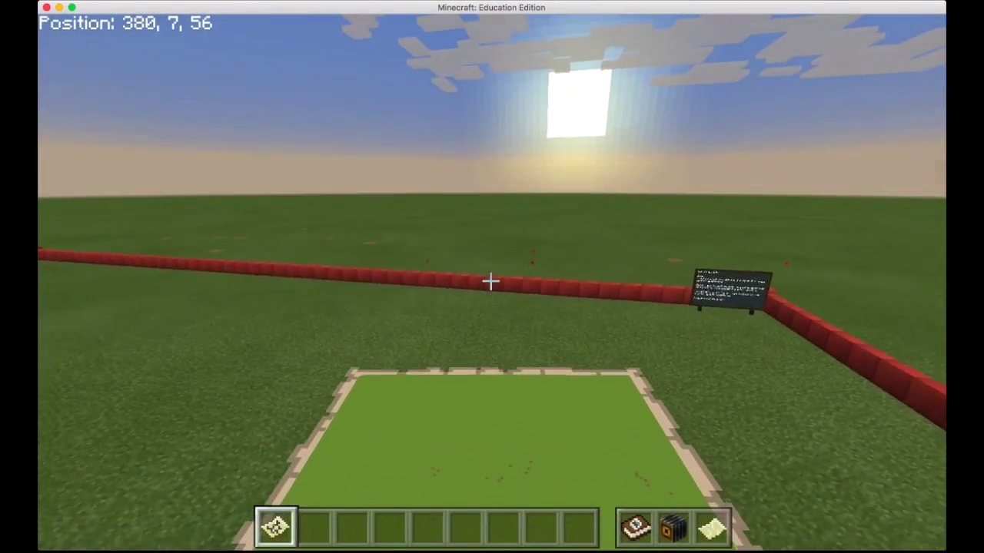
key(w)
Step: Switch to the portfolio in the first fixed slot, open it to view its pages and close it
scroll(491, 282, up, 1)
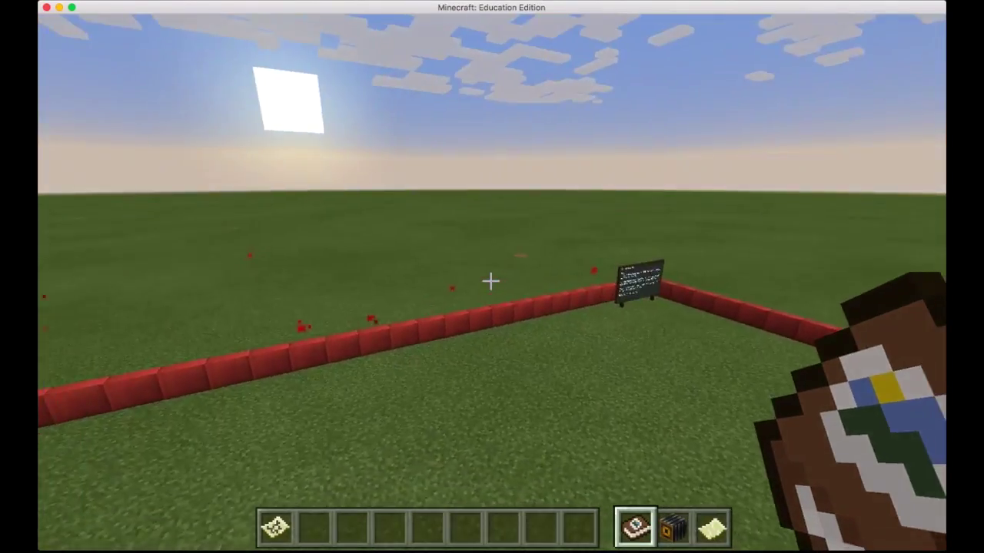
scroll(490, 281, down, 1)
scroll(490, 281, up, 1)
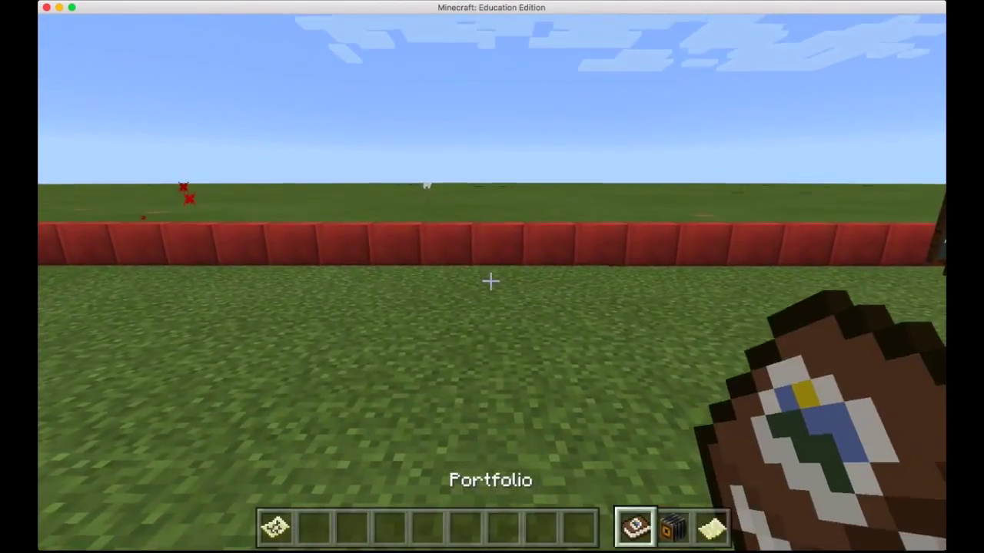
scroll(491, 281, down, 1)
scroll(490, 281, up, 1)
right_click(491, 281)
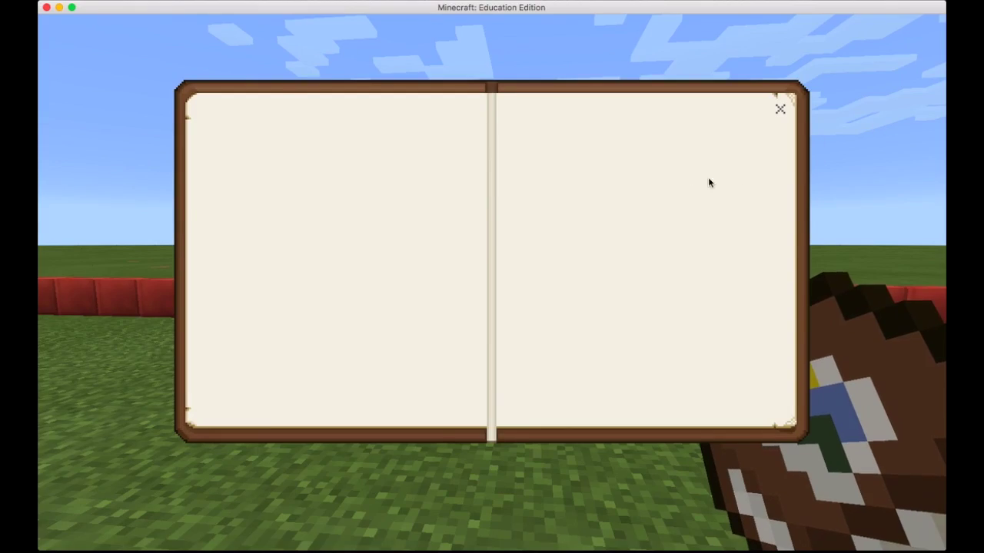
click(779, 109)
Step: Select the camera from the second fixed slot and place several cameras on the grass
scroll(491, 281, down, 1)
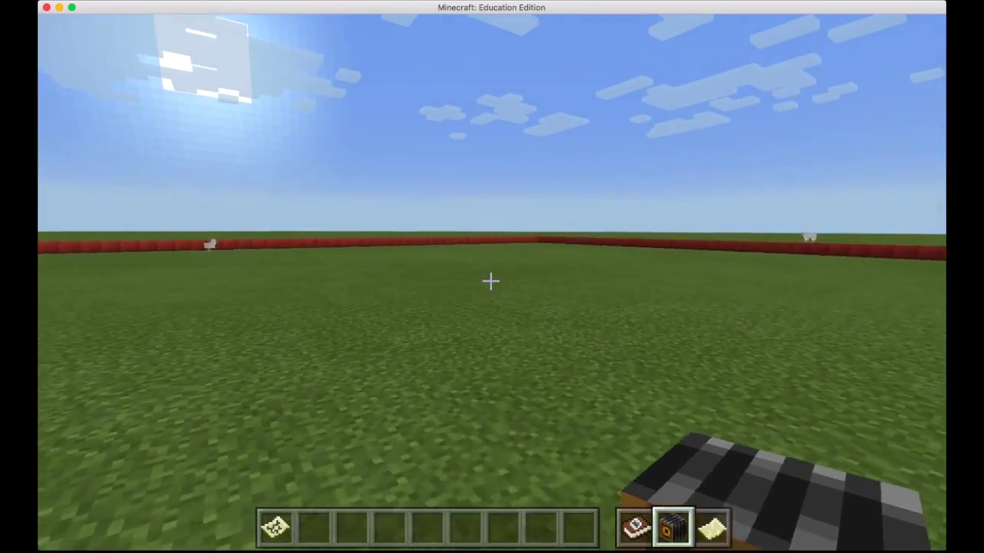
scroll(490, 281, up, 1)
scroll(490, 281, down, 1)
right_click(491, 281)
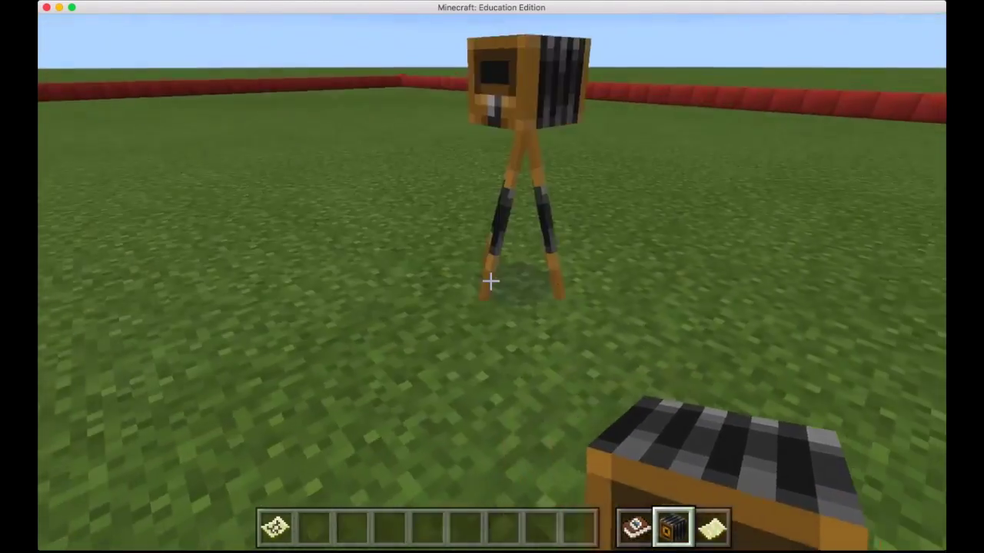
right_click(491, 282)
right_click(490, 281)
right_click(490, 281)
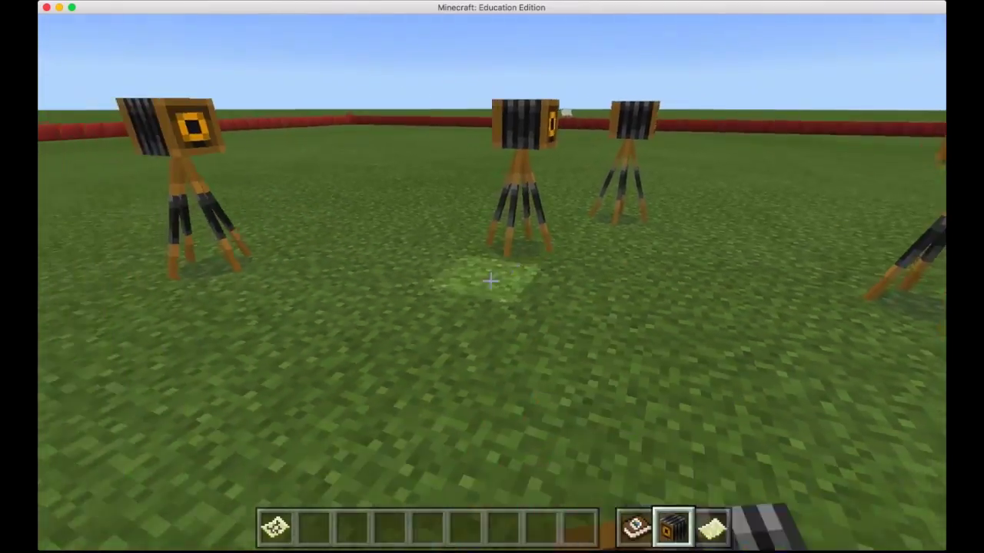
right_click(490, 281)
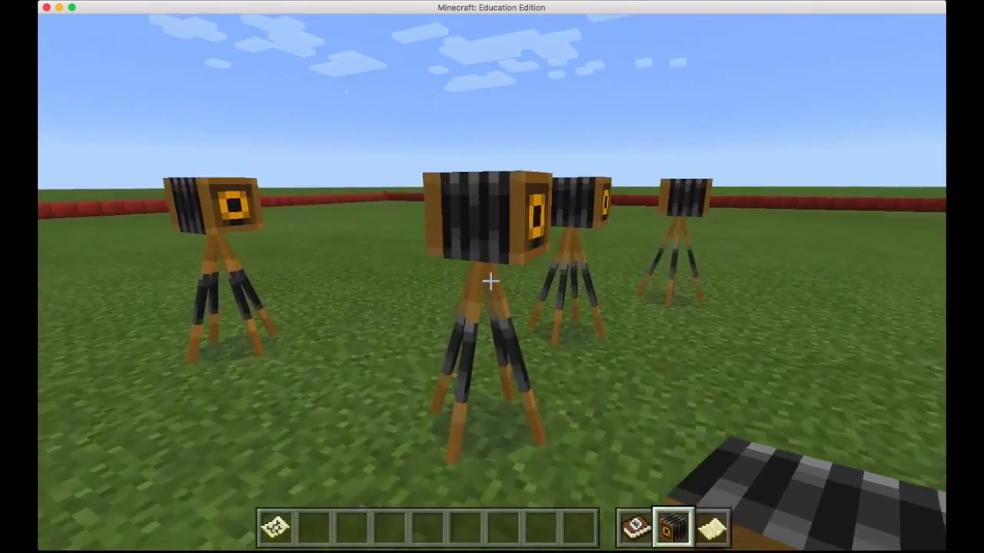
Step: Add a diamond sword from the inventory to the hotbar and strike one of the placed cameras with it
key(e)
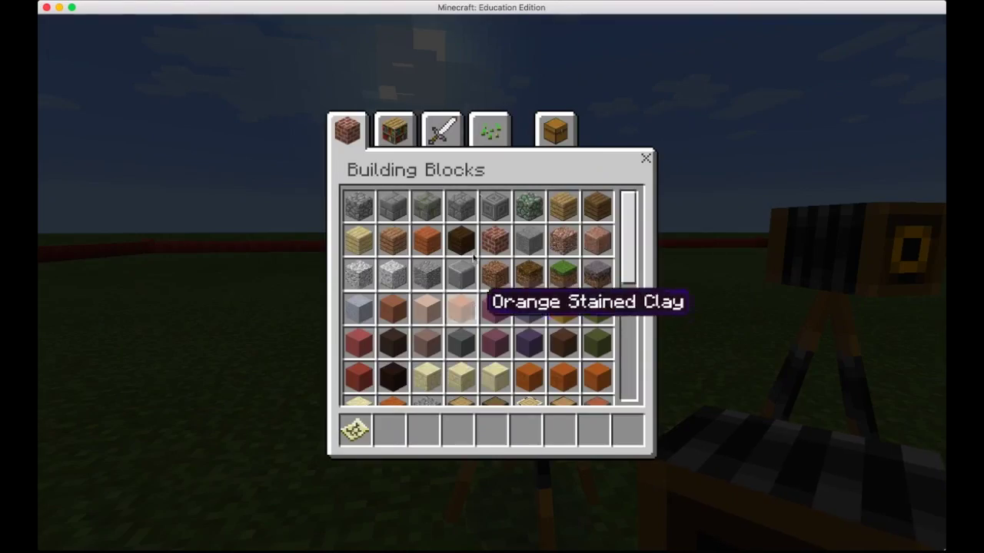
click(442, 131)
click(491, 281)
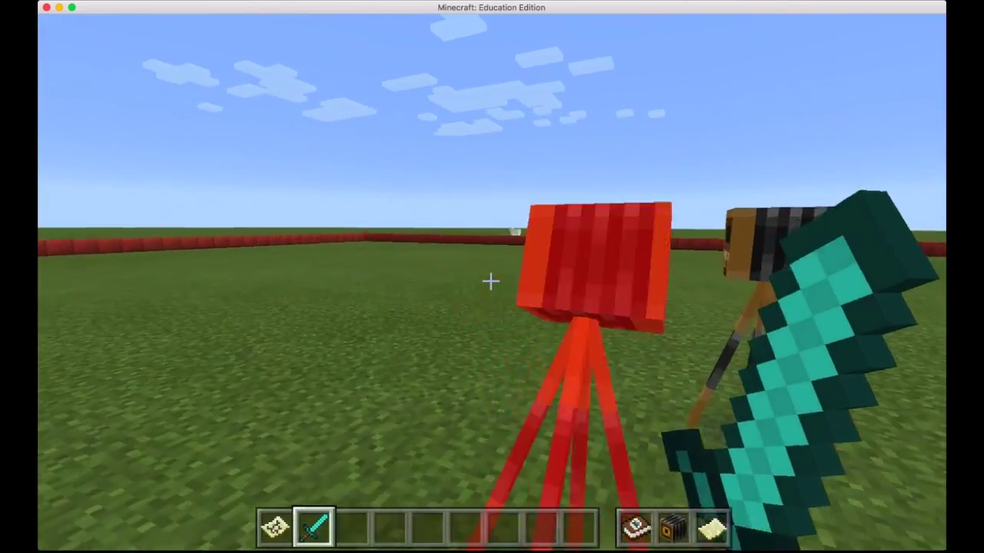
Step: Destroy the remaining placed cameras with an empty hand and the diamond sword
scroll(491, 282, down, 2)
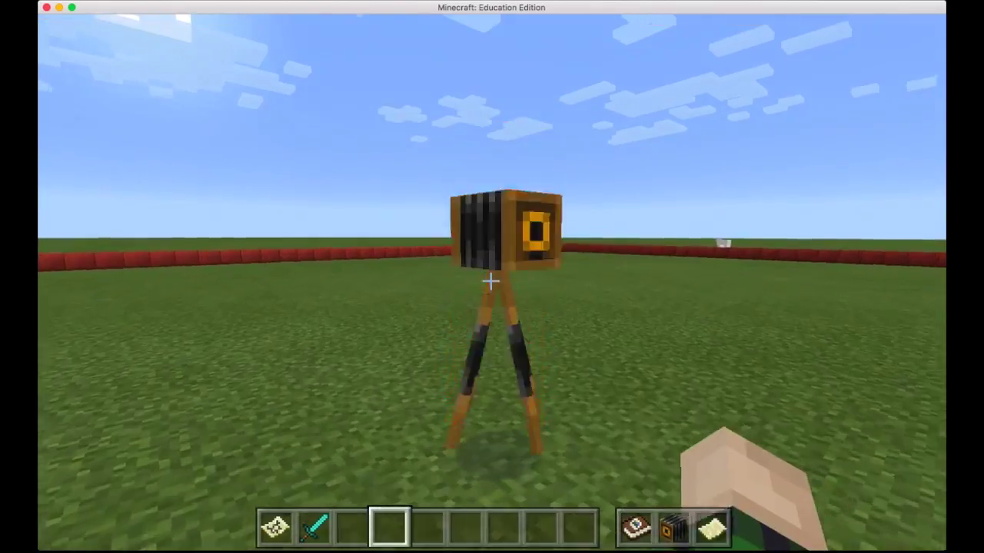
click(490, 282)
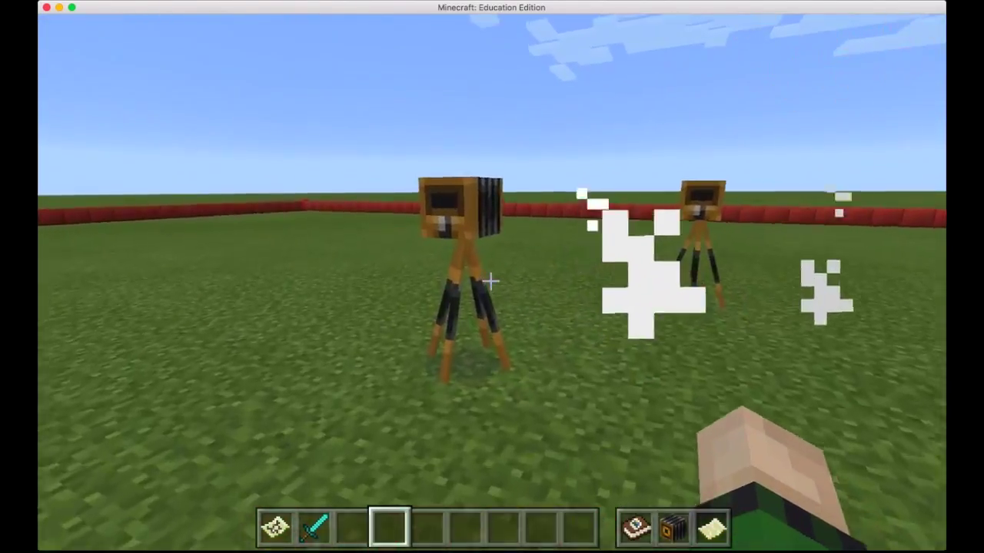
click(491, 281)
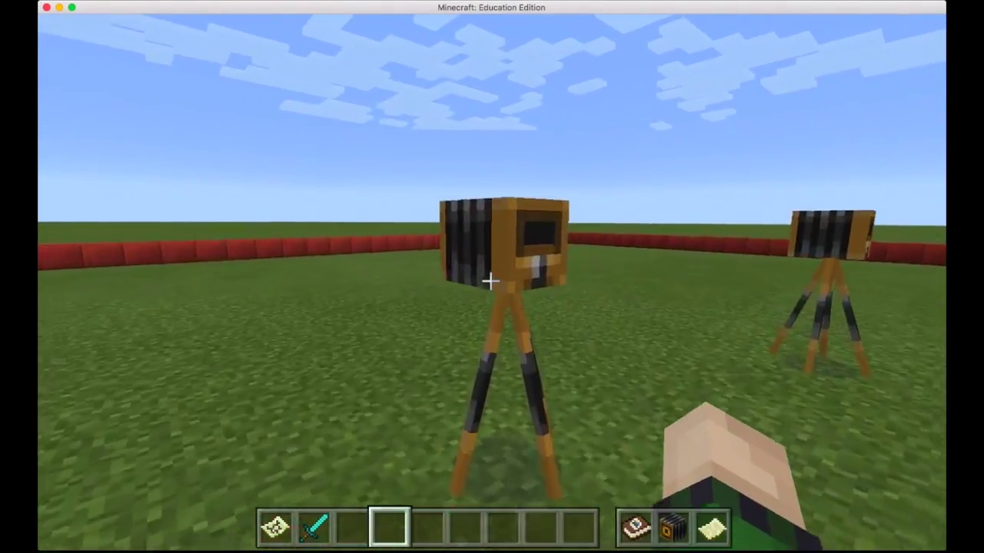
scroll(490, 281, up, 3)
click(491, 281)
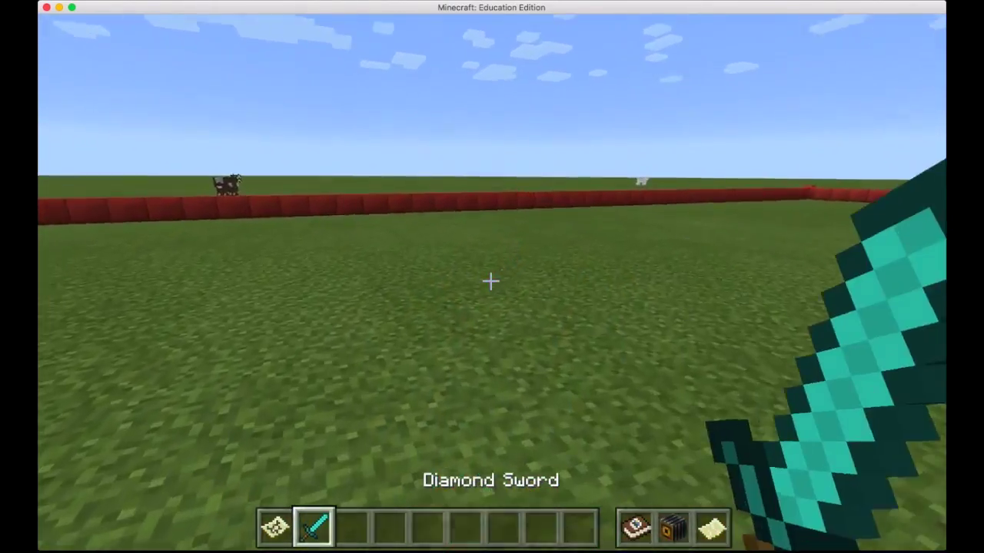
click(491, 282)
Step: Add stone bricks from the inventory to the hotbar and build a small stone-brick building with a doorway
scroll(490, 282, down, 9)
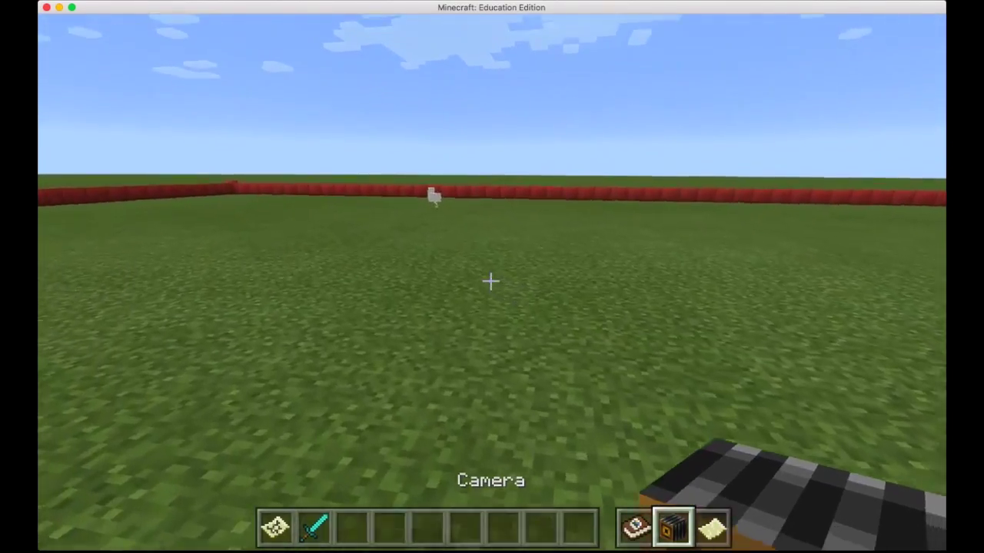
key(e)
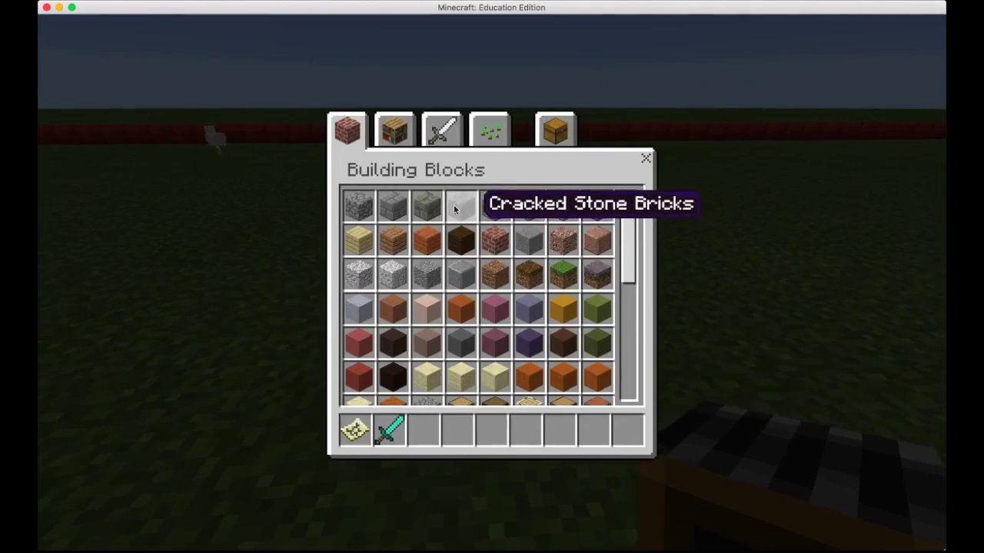
key(e)
scroll(490, 281, down, 3)
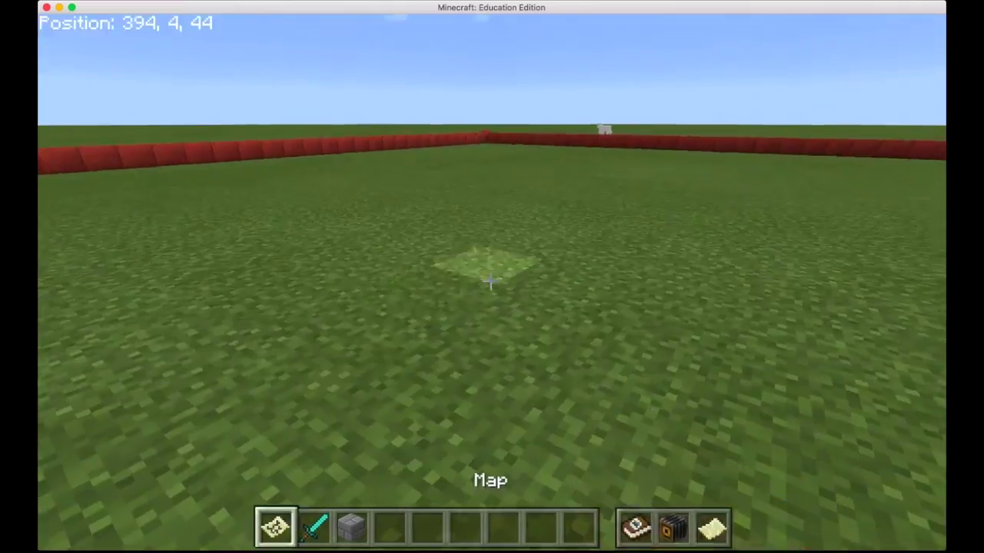
right_click(491, 281)
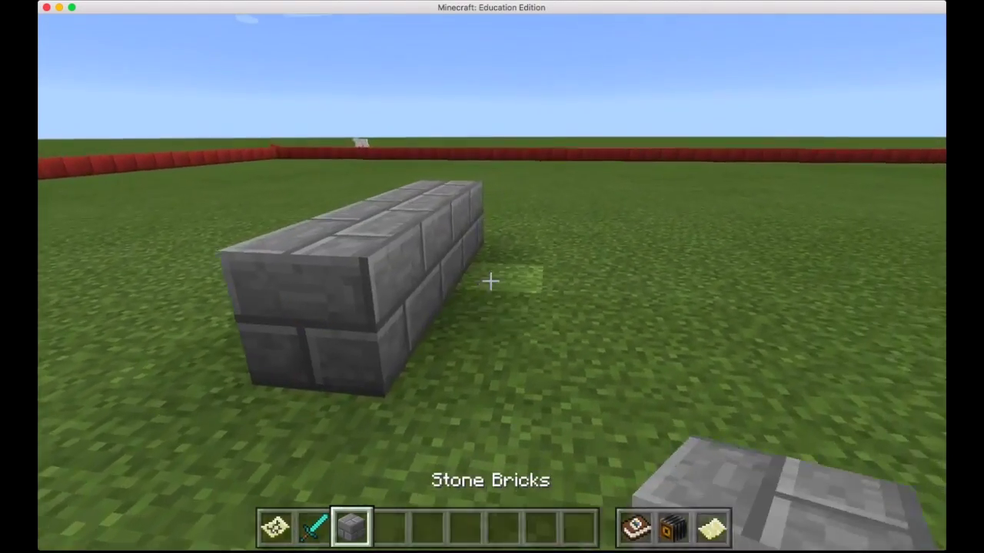
key(e)
key(e)
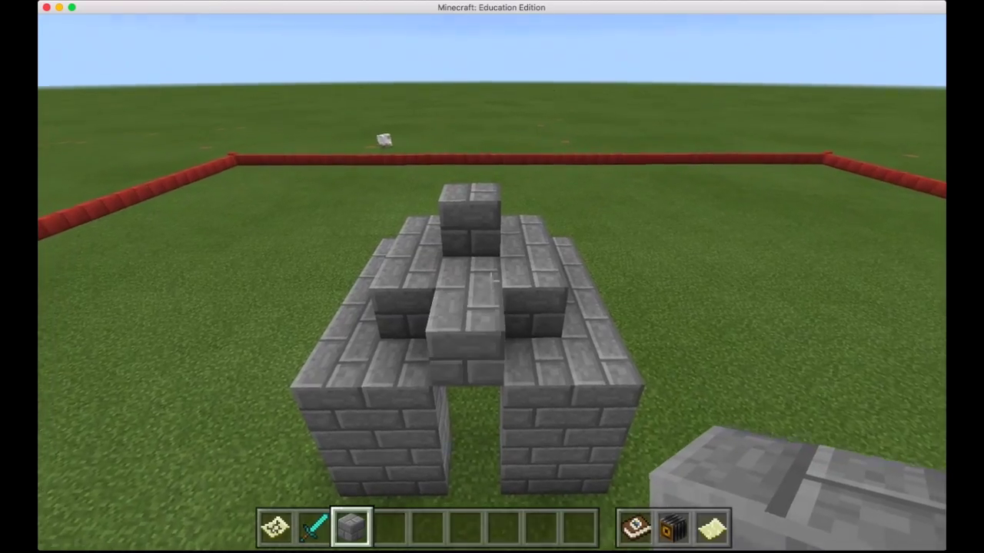
Step: Place a camera on the grass in front of the stone-brick building and photograph the empty-handed character in its doorway
key(e)
key(e)
scroll(491, 281, down, 4)
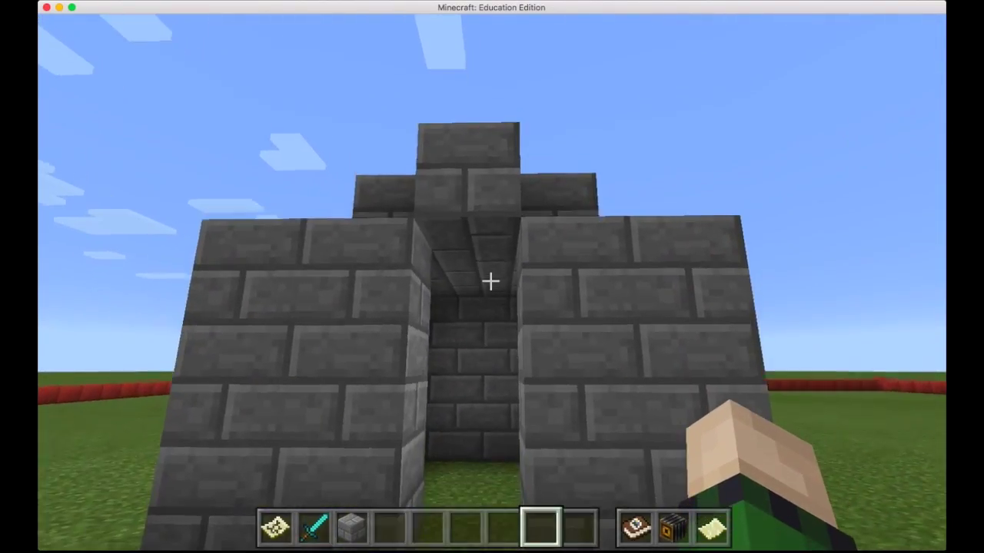
scroll(491, 281, down, 4)
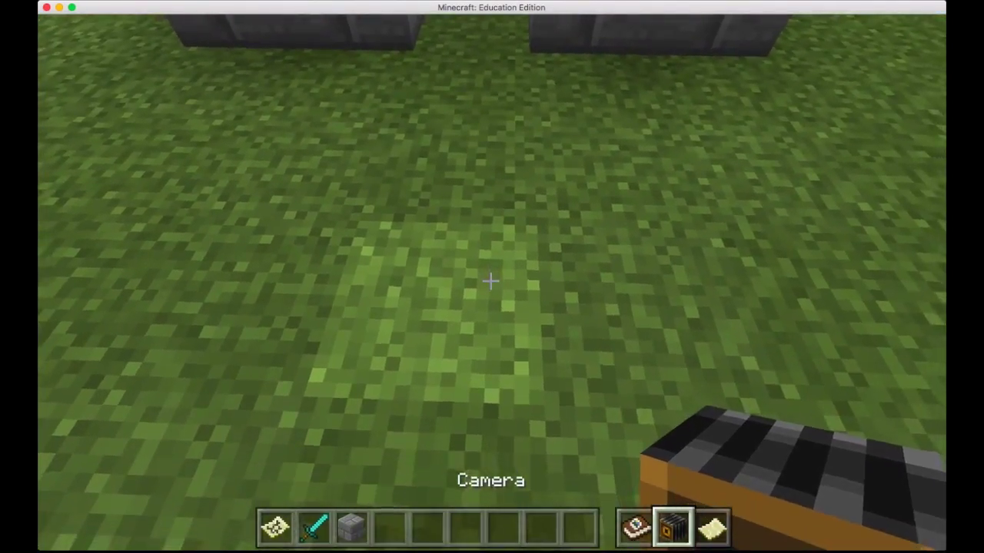
right_click(490, 281)
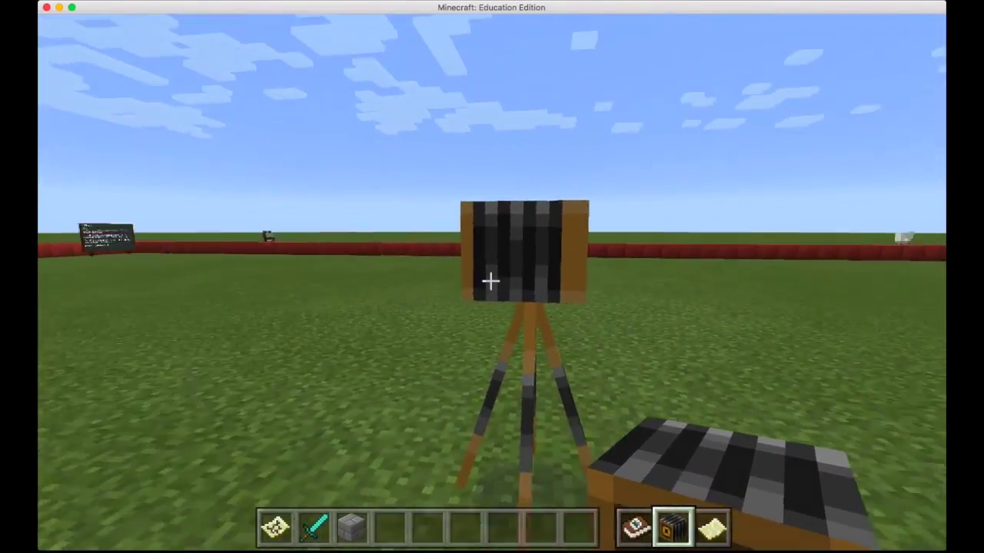
scroll(491, 281, up, 1)
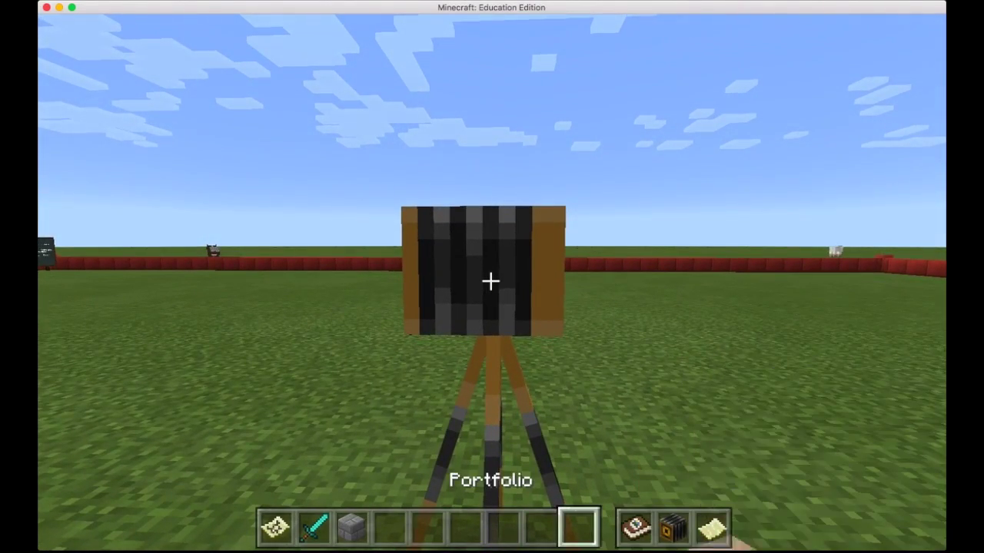
right_click(490, 282)
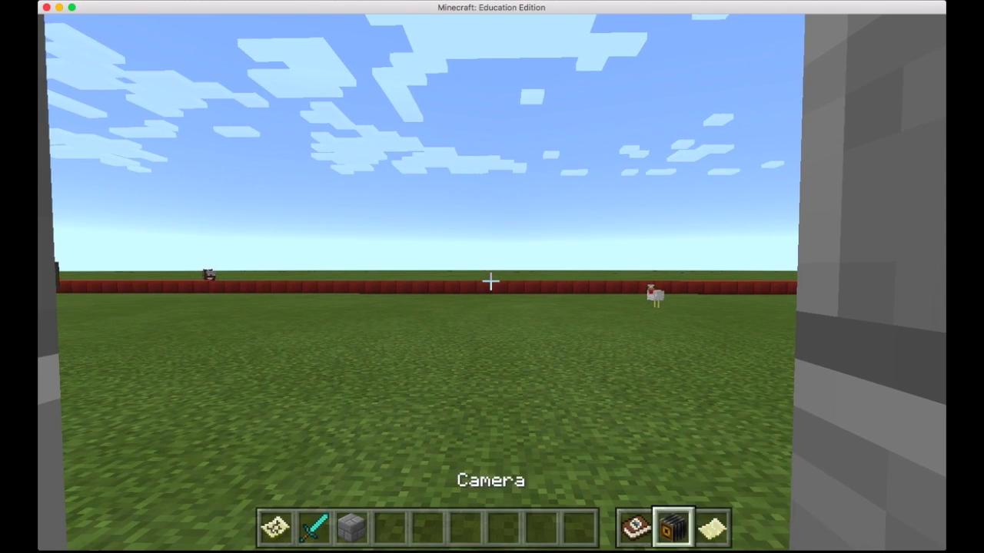
Step: Place another camera farther out on the grass and photograph the character holding the diamond sword in front of the building
scroll(490, 282, down, 7)
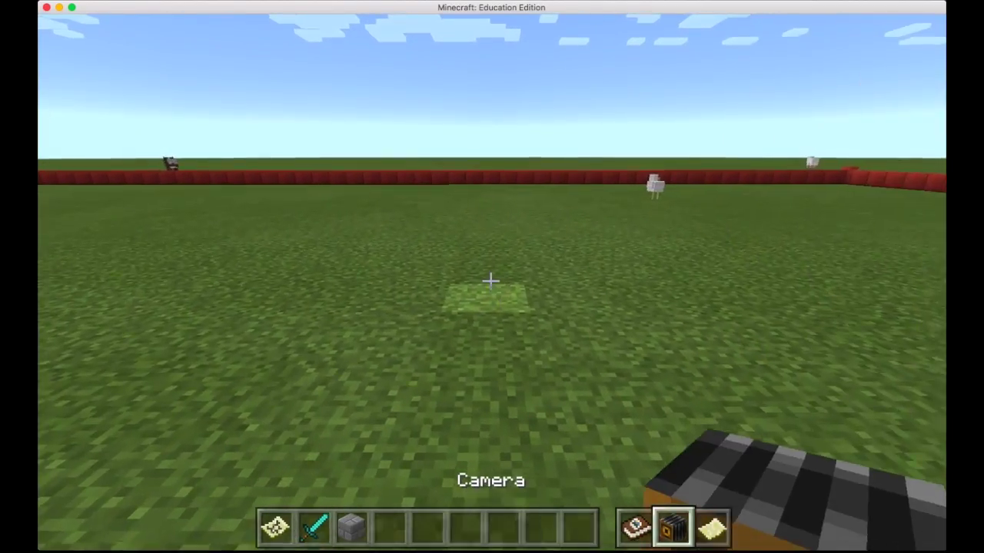
key(w)
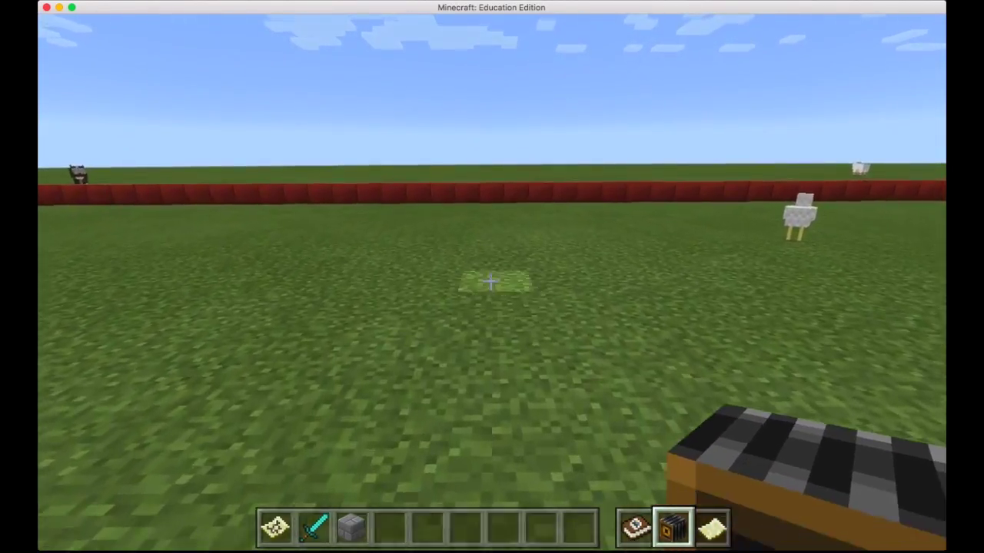
right_click(491, 282)
key(s)
key(2)
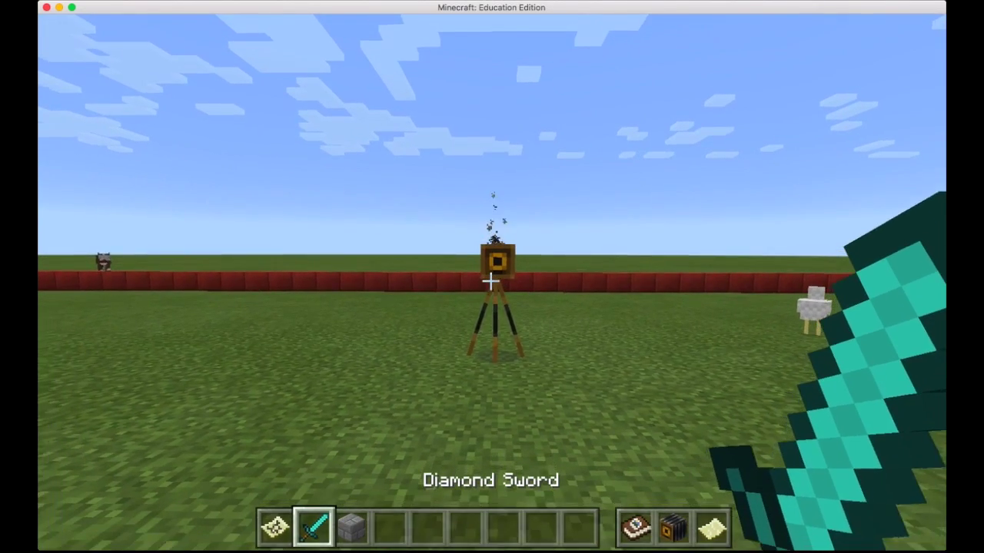
key(s)
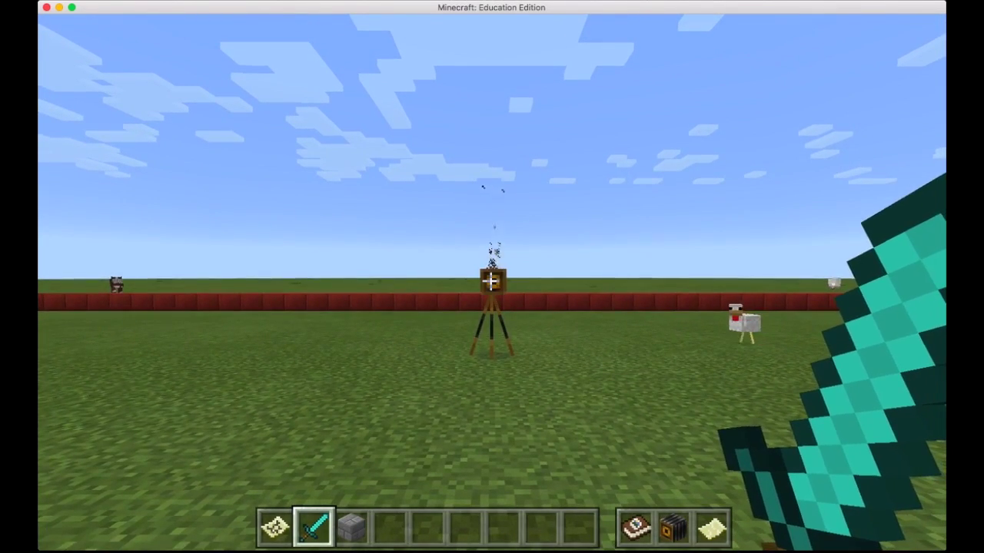
right_click(490, 282)
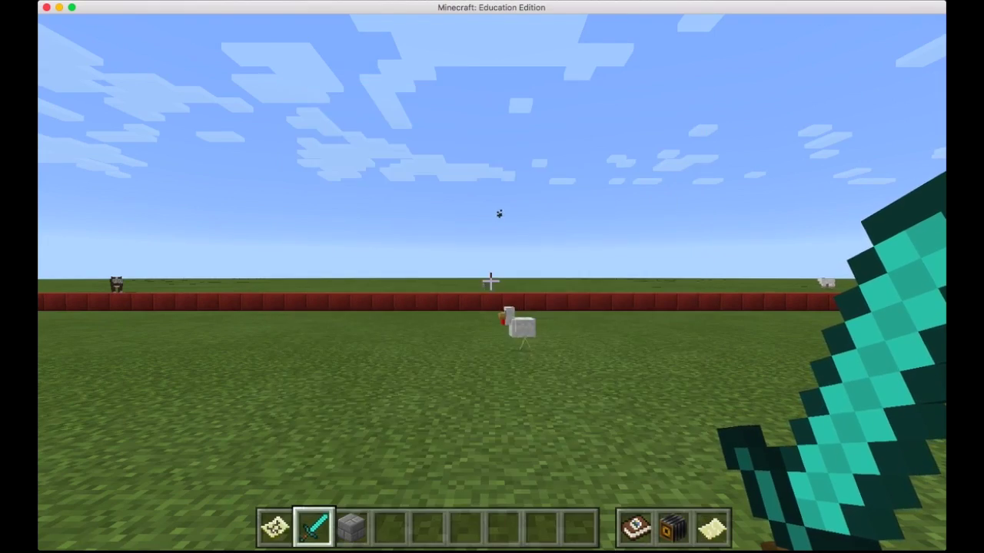
Step: Caption the page 1 photo in the portfolio "Me and my first house for myself" and delete the page 2 photo
scroll(490, 282, down, 3)
scroll(490, 282, down, 5)
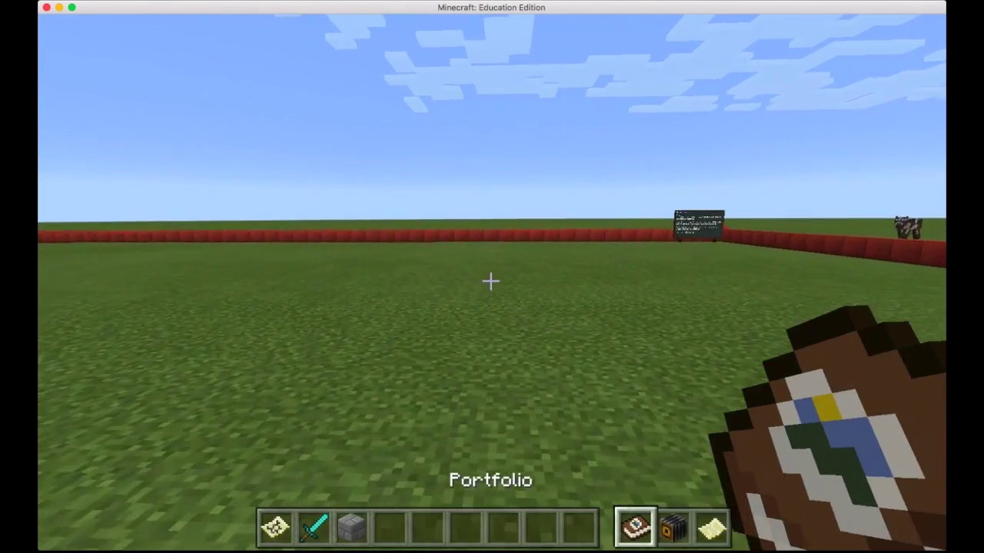
right_click(490, 282)
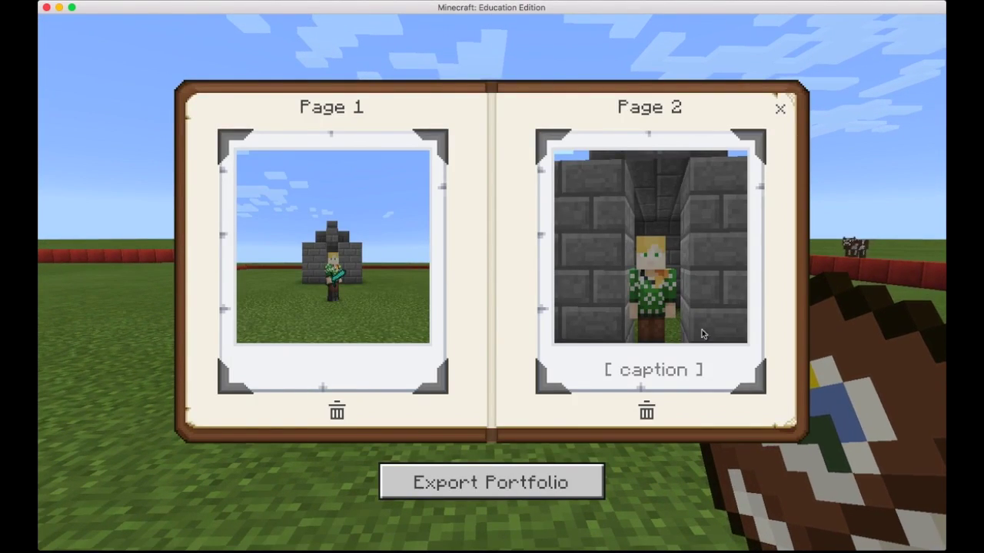
click(645, 410)
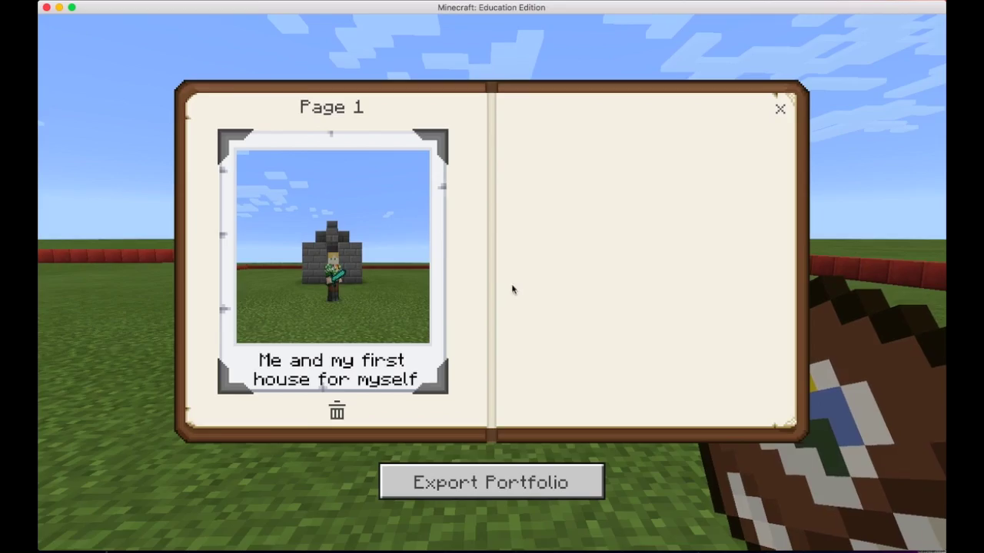
key(Escape)
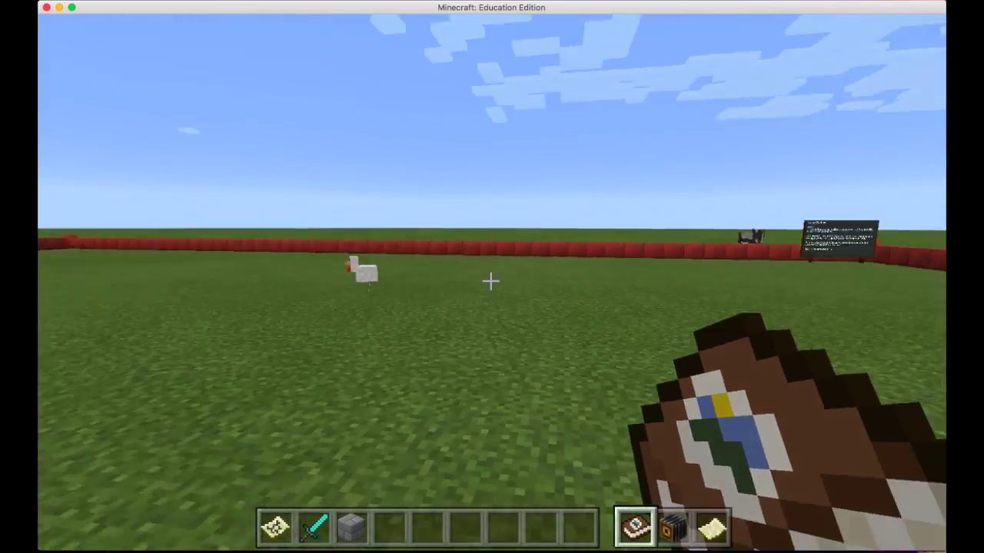
Step: Place cameras on the grass and photograph the character with the chicken, near the red border and close up beside the cow
scroll(490, 281, down, 1)
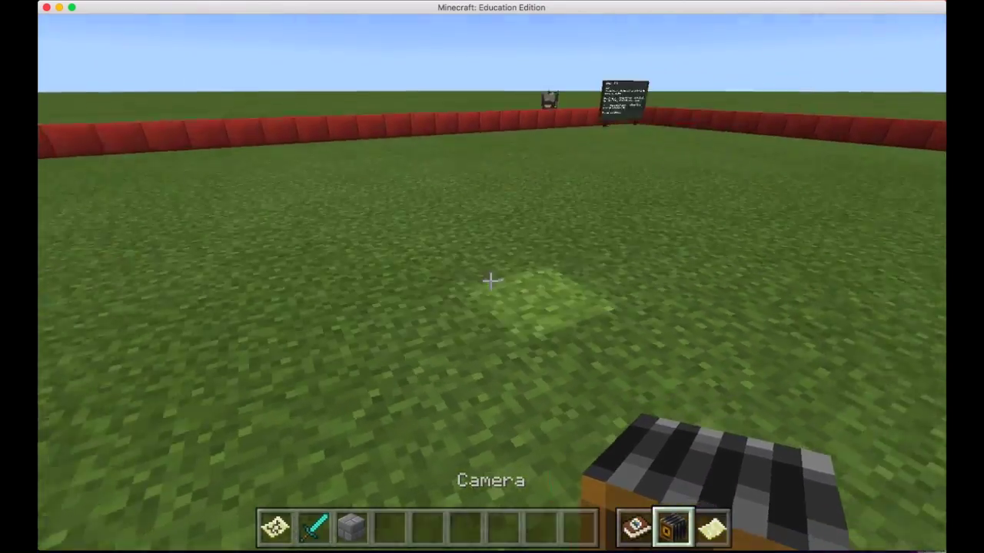
right_click(490, 281)
key(s)
click(491, 281)
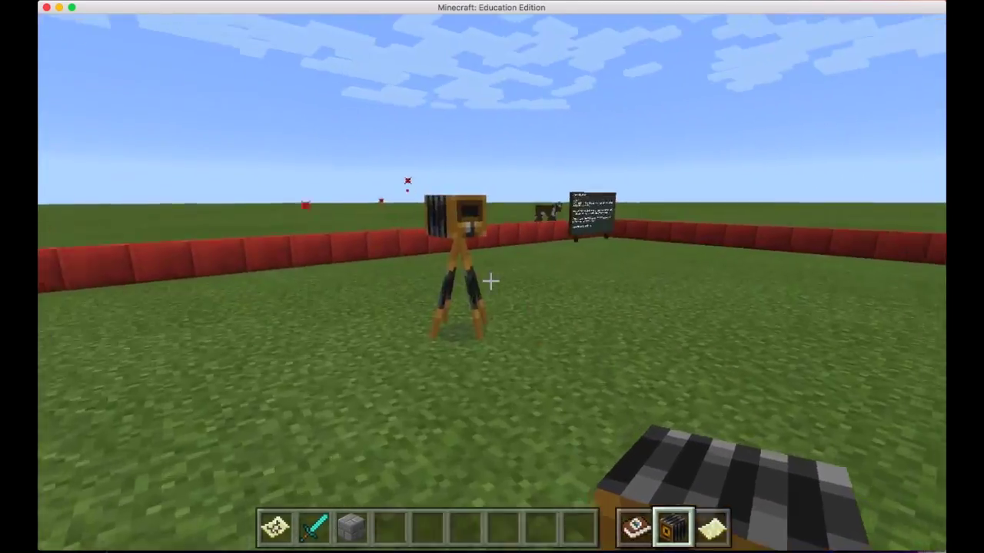
right_click(490, 281)
right_click(490, 281)
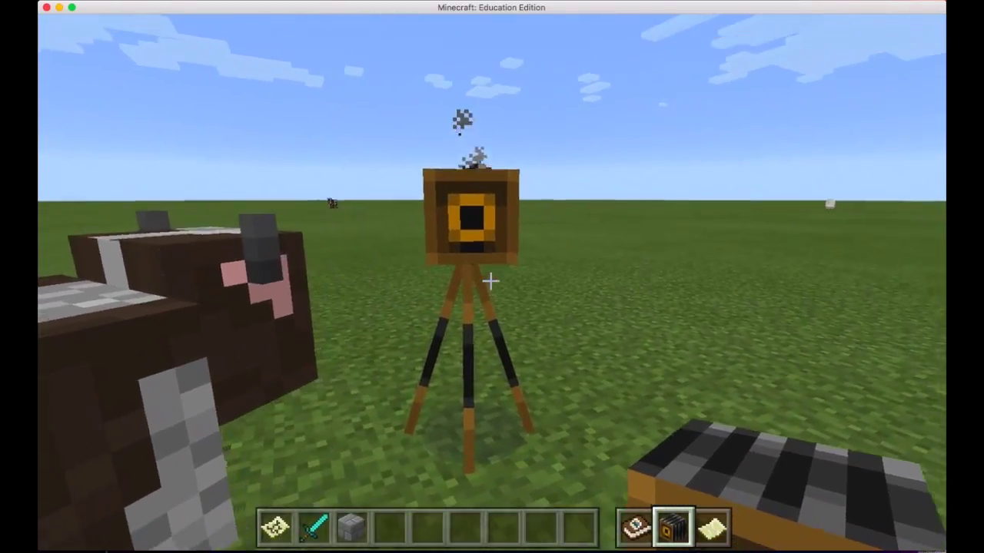
scroll(491, 281, up, 2)
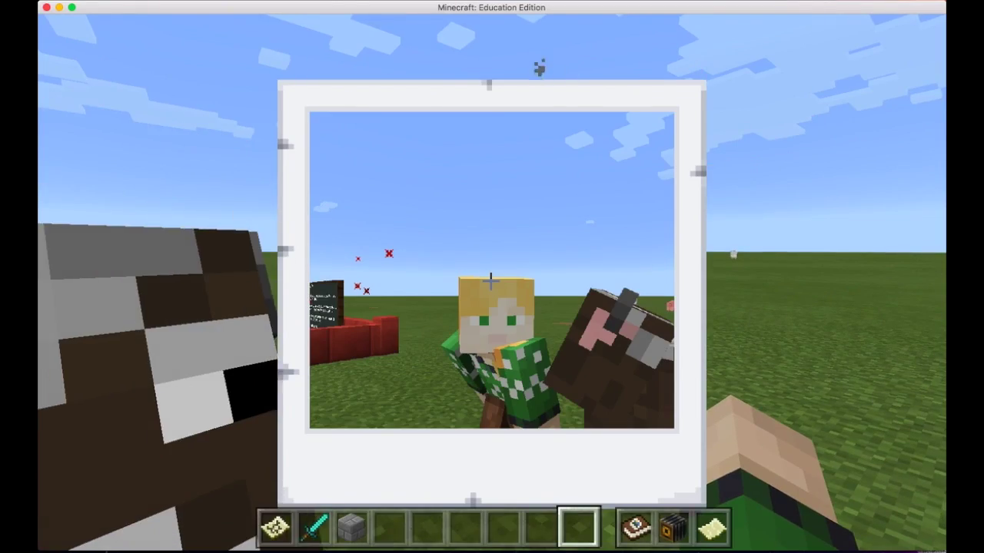
Step: Look through the photos in the portfolio and export it to Downloads as myportfolio2.zip
scroll(491, 281, down, 1)
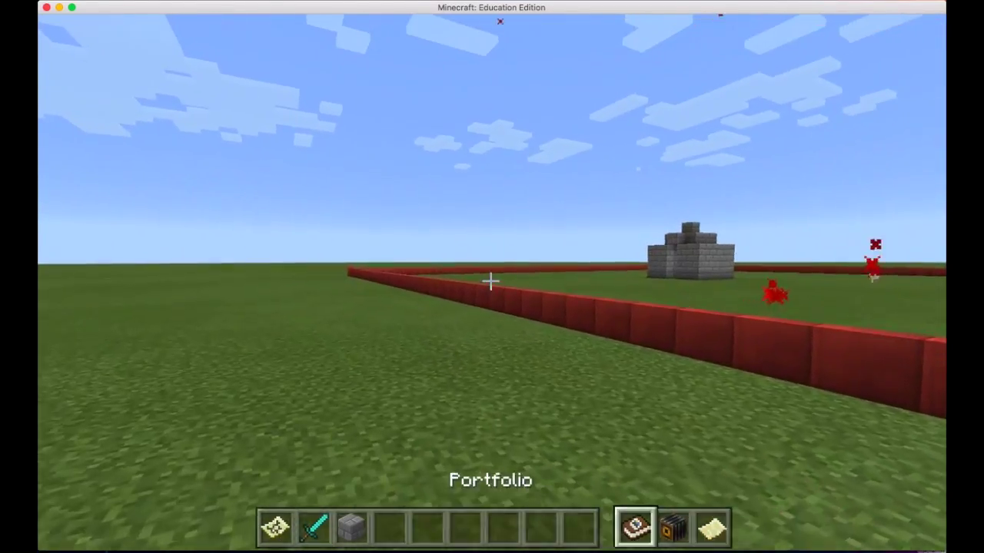
right_click(490, 281)
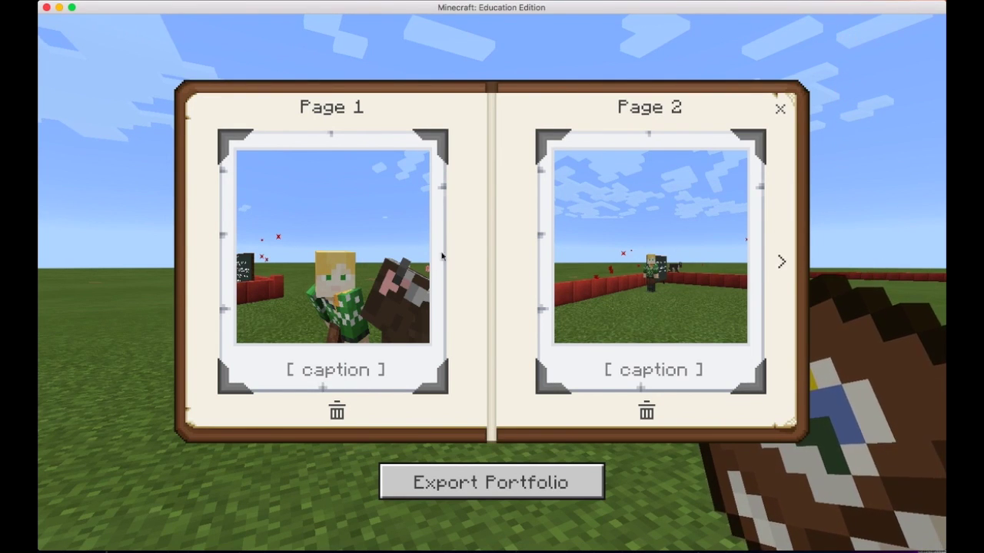
click(781, 263)
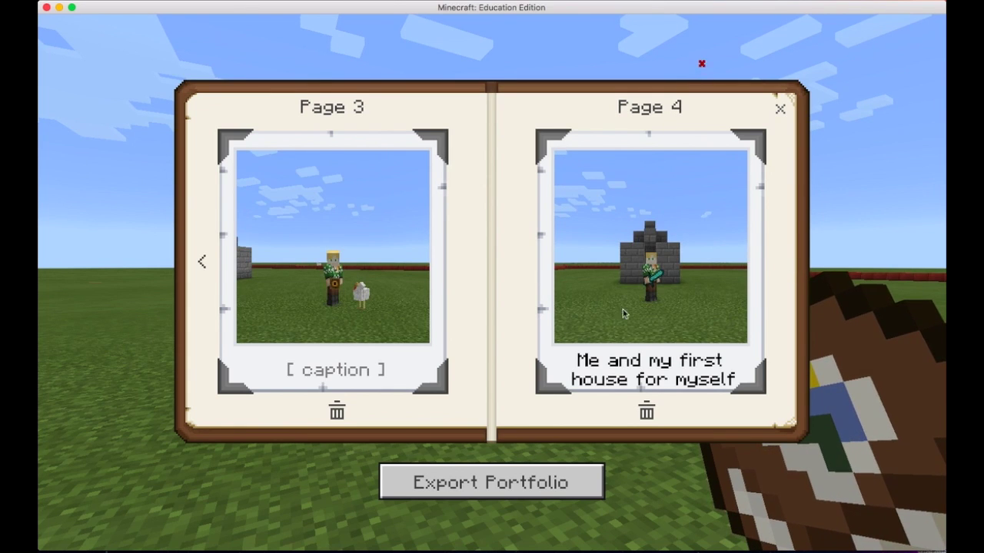
click(203, 262)
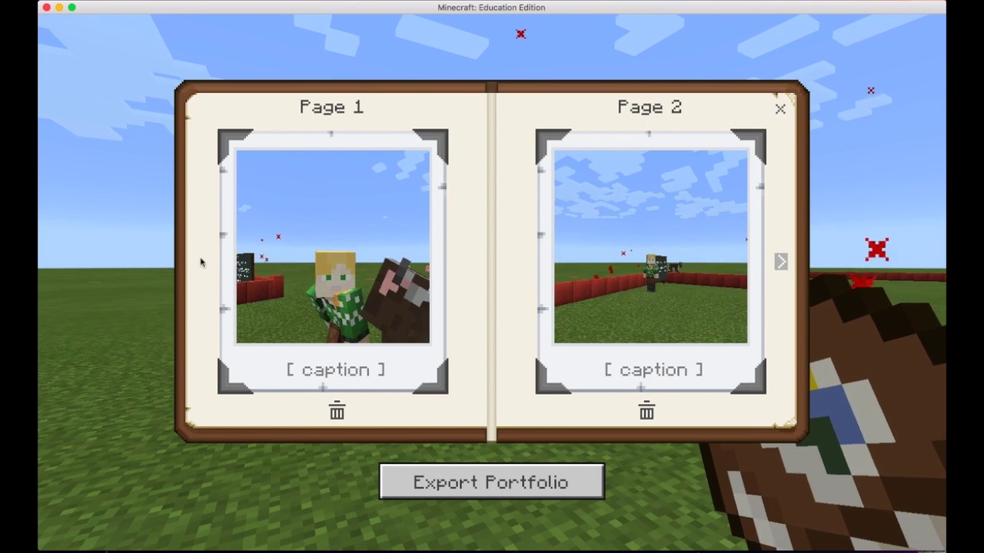
click(561, 489)
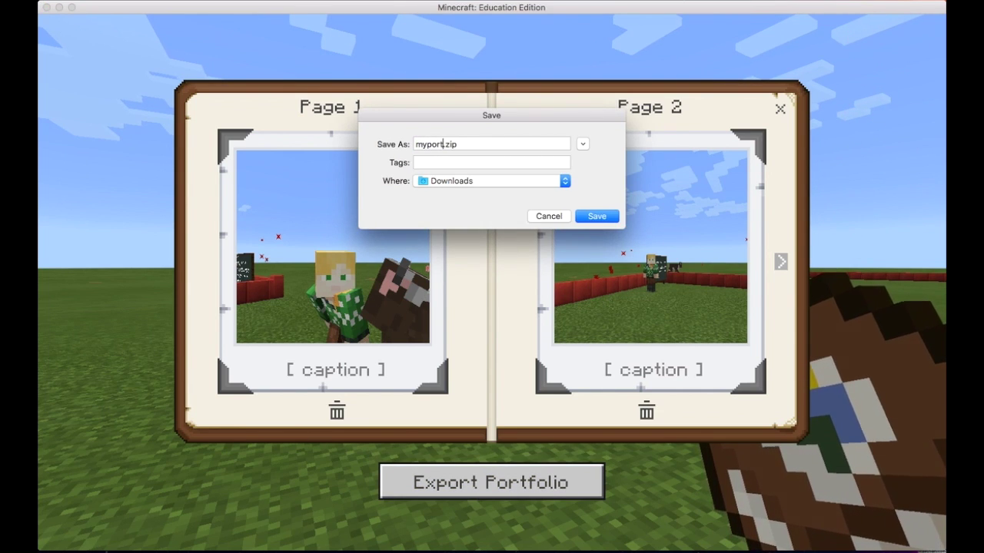
key(Return)
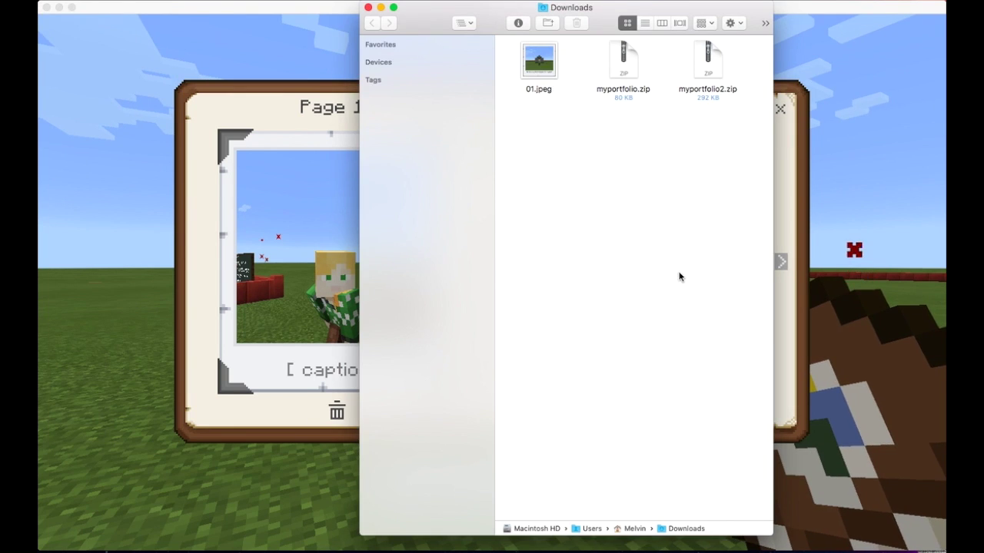
Step: Extract myportfolio2.zip in Finder and view the exported photos in the myportfolio2 folder
click(708, 68)
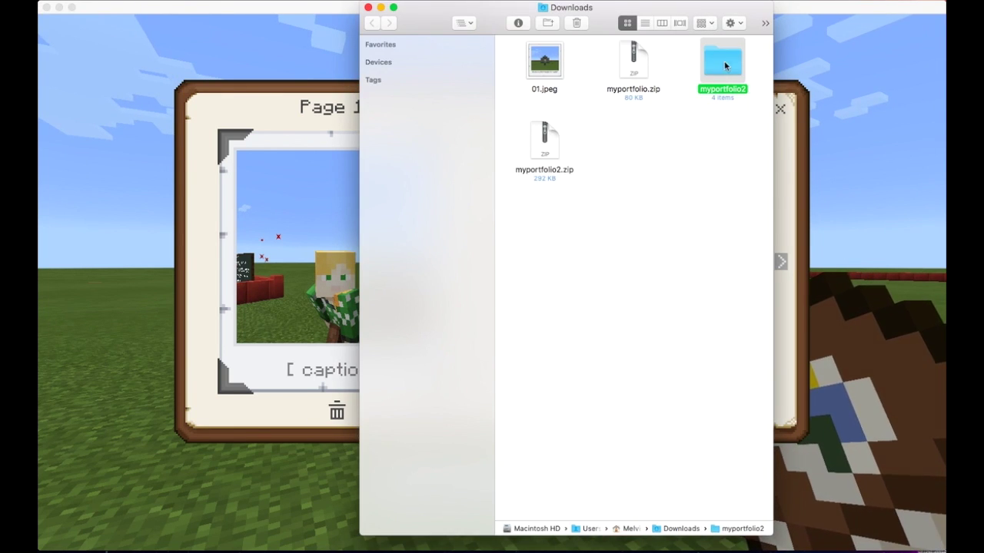
double_click(725, 72)
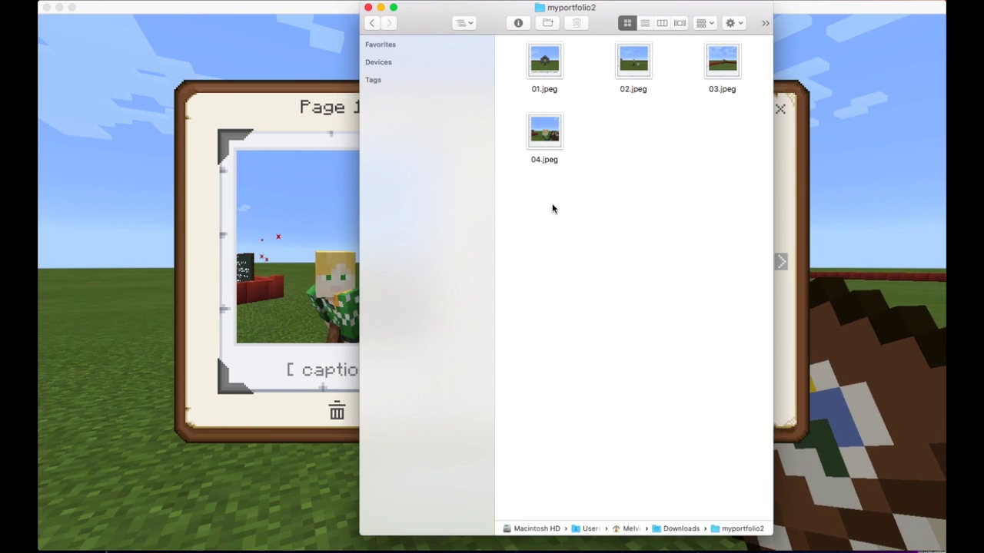
drag(549, 194, 505, 39)
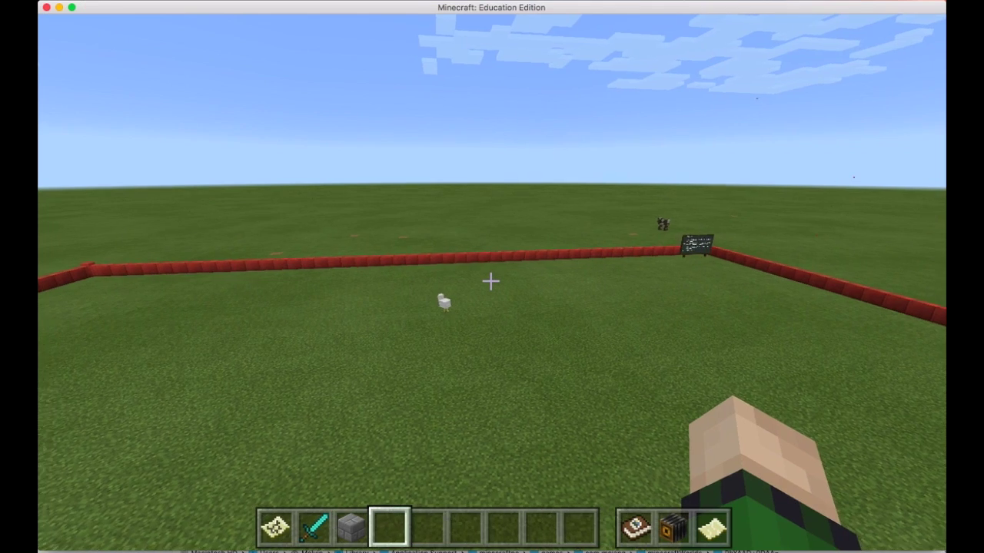
Step: Return to Minecraft and export the world to Downloads as myclassroom.mcworld
key(e)
key(Escape)
key(Escape)
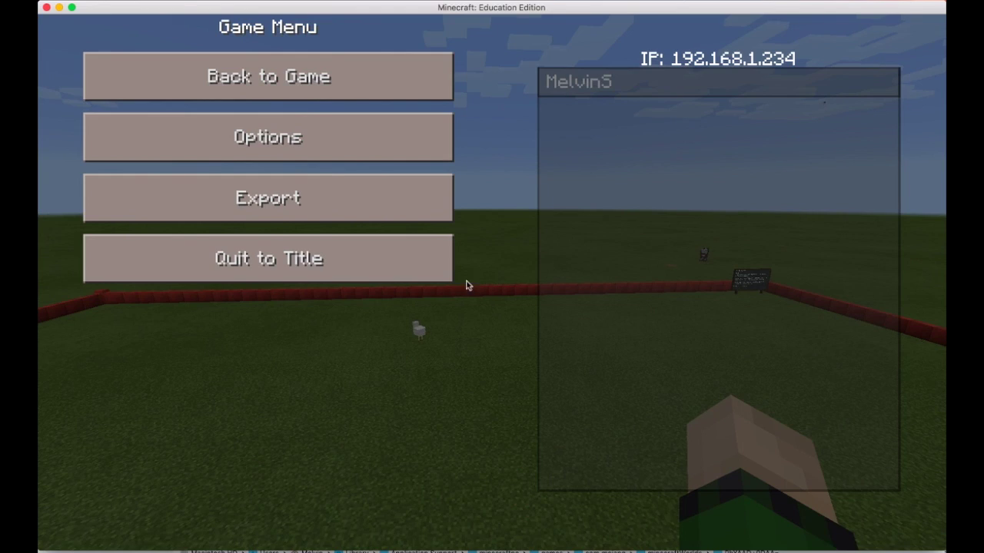
click(323, 186)
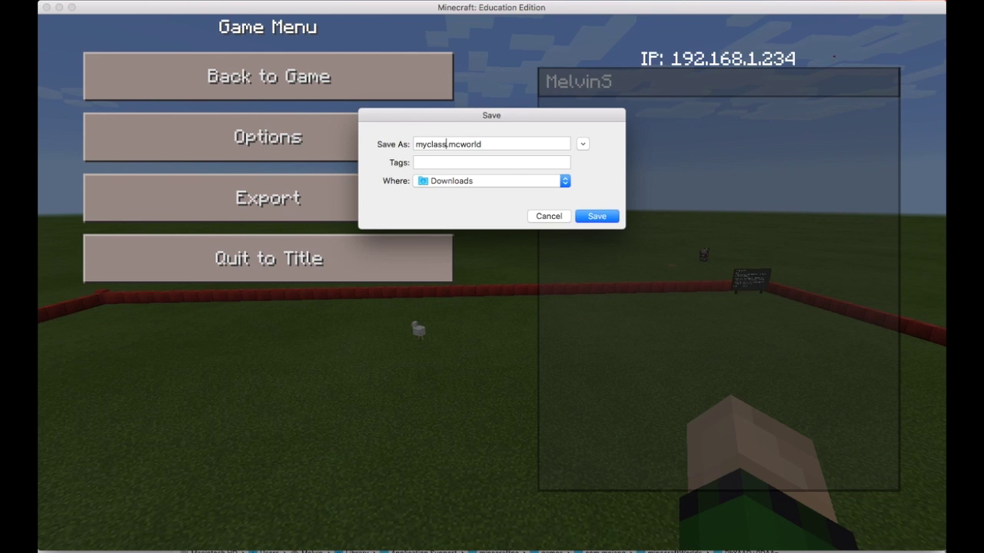
key(Return)
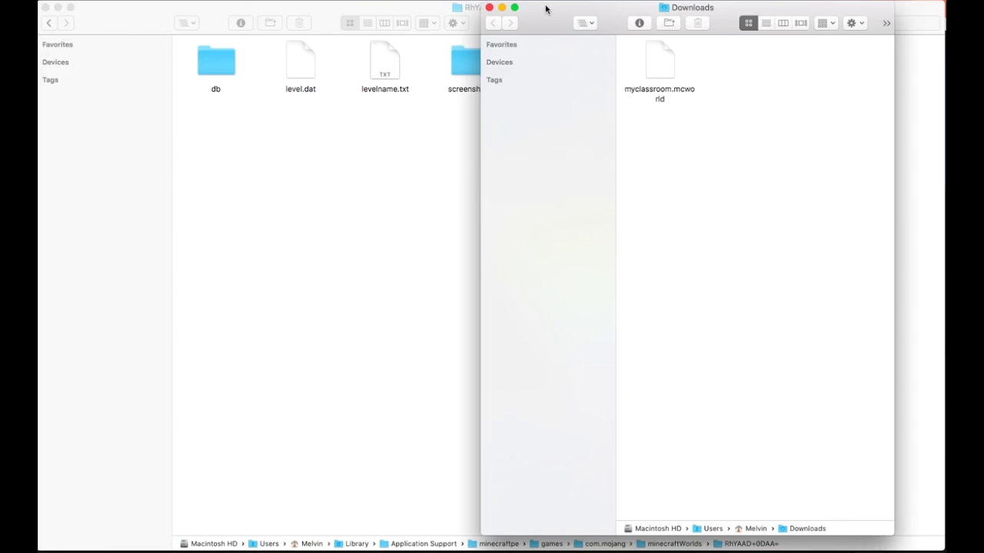
Step: Arrange the Downloads window beside the Minecraft world's data folder in Finder, narrowing the data folder window
drag(544, 10, 607, 8)
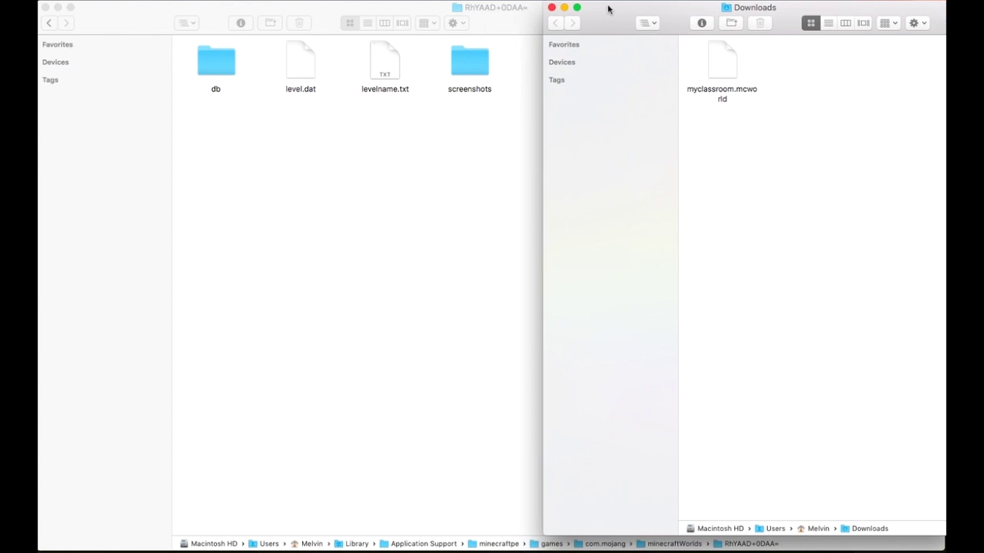
click(340, 120)
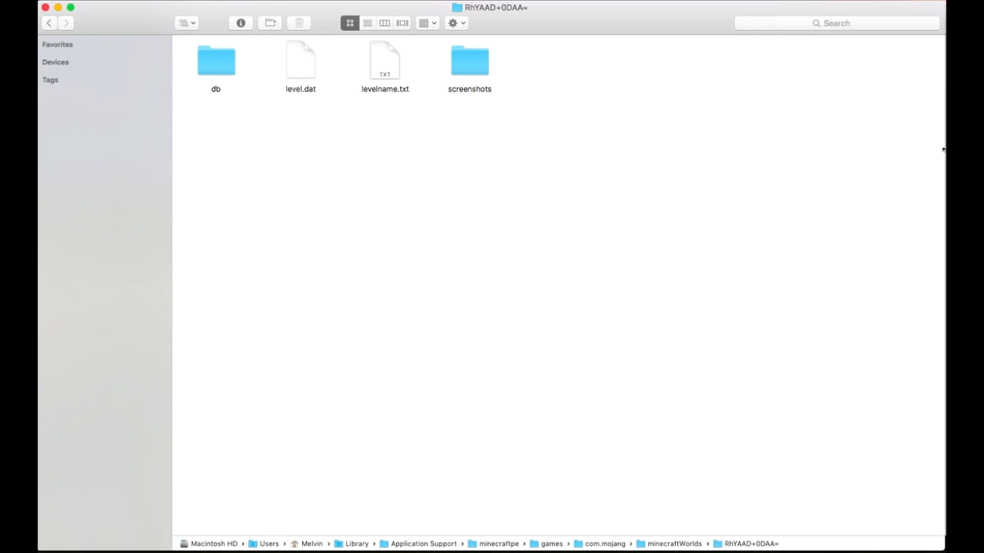
drag(943, 150, 724, 146)
click(743, 108)
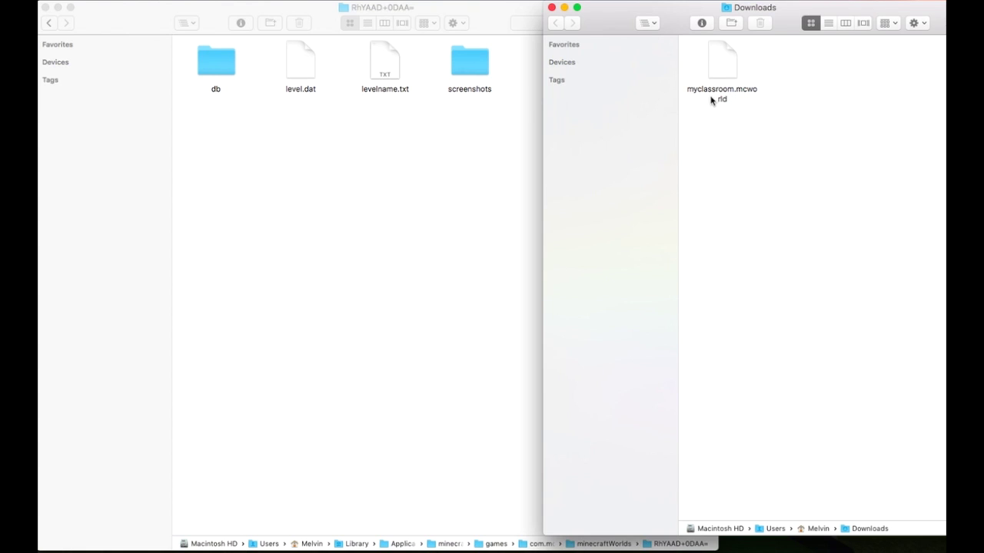
Step: Extract the exported myclassroom world in Downloads and open the levelname.txt file from its myclassroom folder
double_click(723, 72)
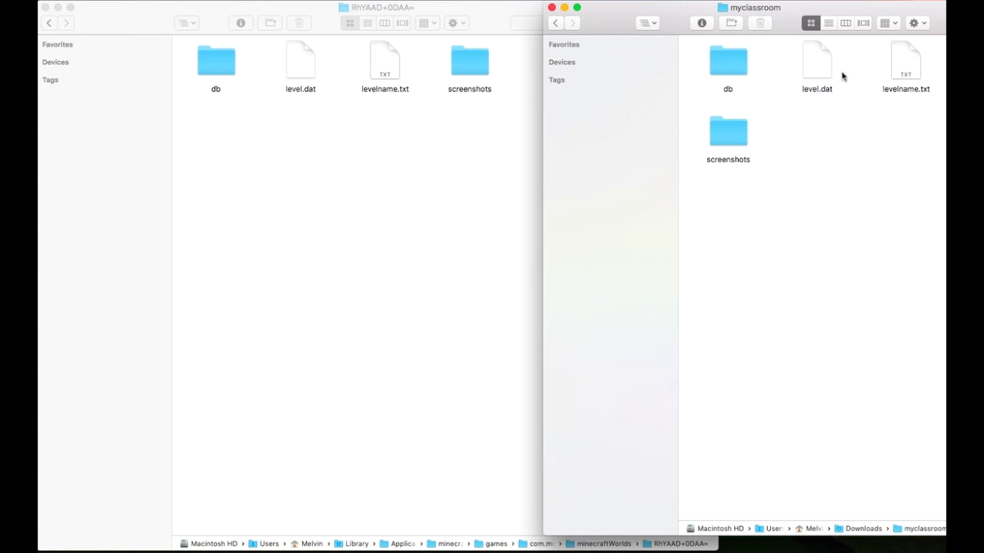
double_click(904, 60)
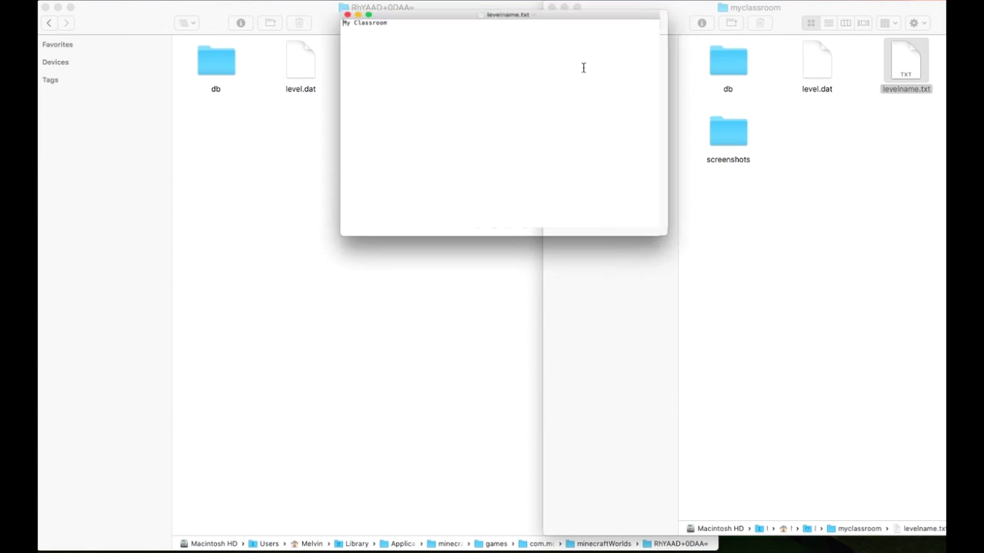
Step: Close levelname.txt and examine the photos in the extracted myclassroom world's screenshots folder, selecting all of them before leaving the folder
key(super+q)
double_click(728, 130)
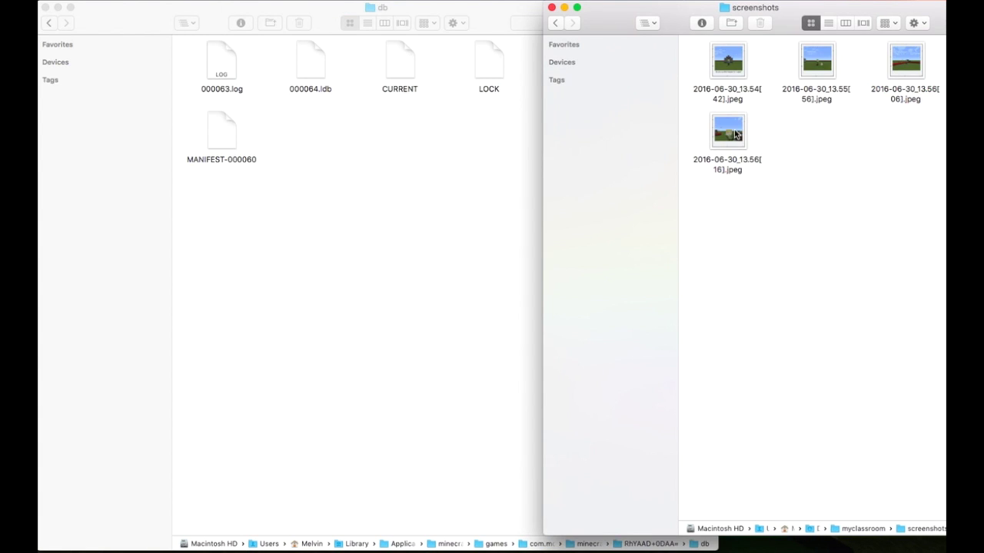
click(477, 119)
click(779, 171)
drag(701, 206, 941, 51)
click(827, 186)
drag(896, 201, 794, 191)
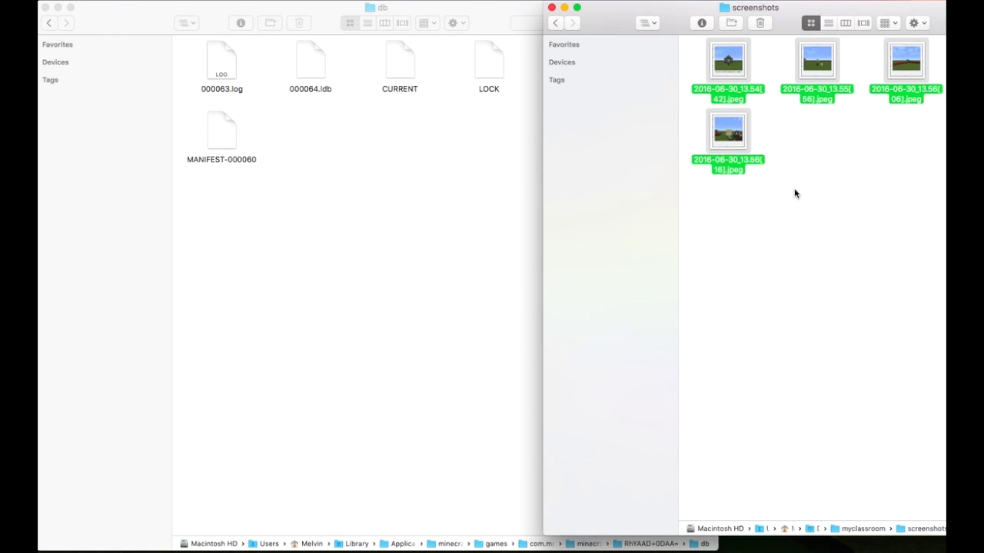
click(555, 23)
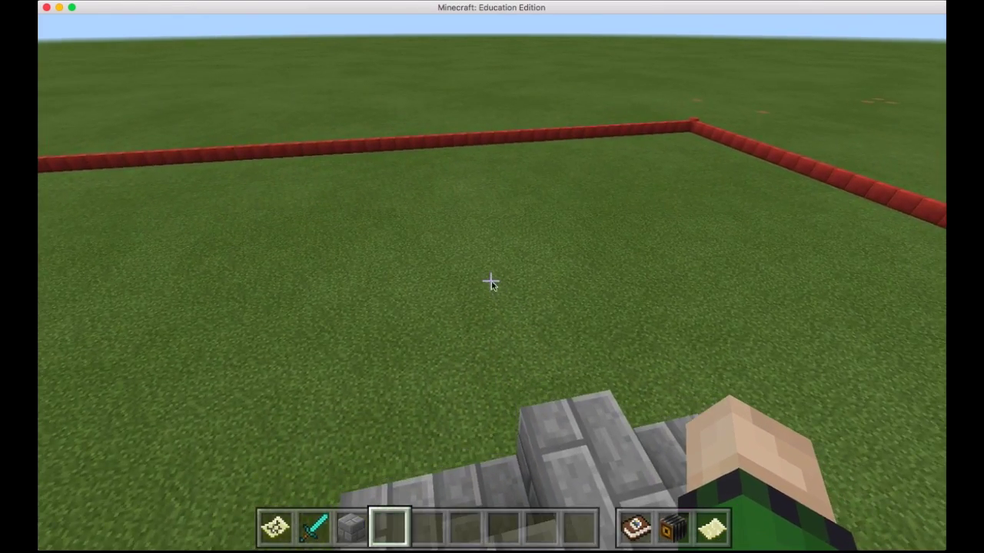
Step: Switch back to Minecraft and quit the current world to the title screen
key(e)
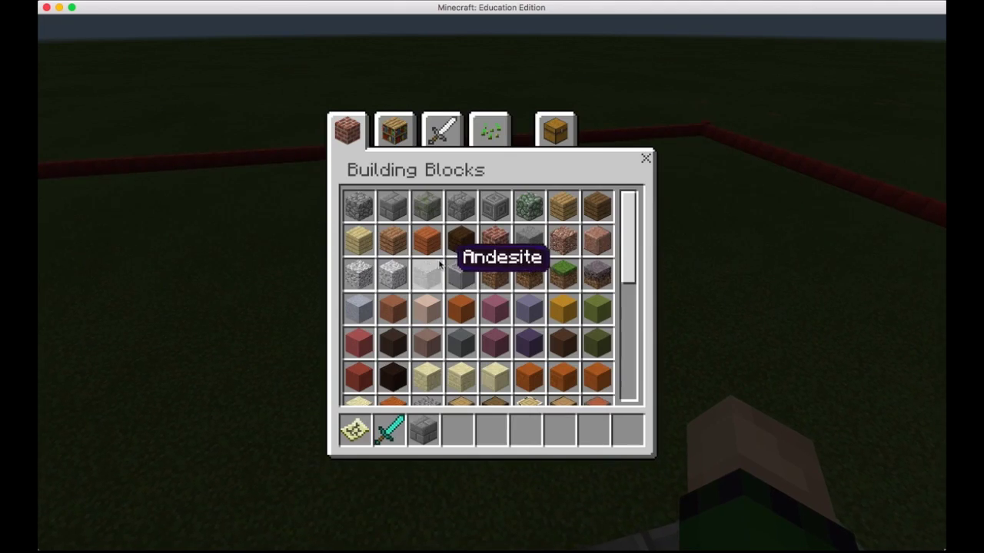
key(Escape)
key(Escape)
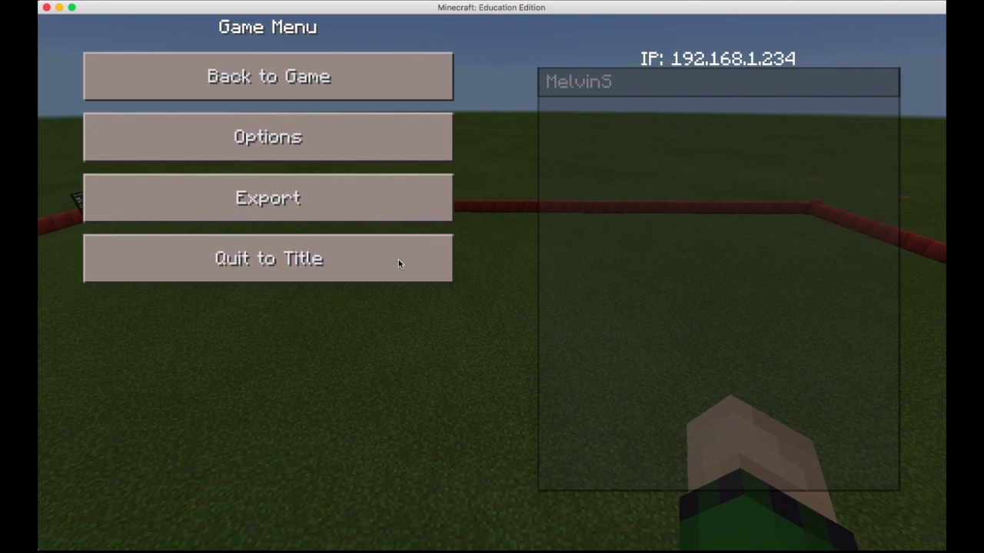
click(396, 269)
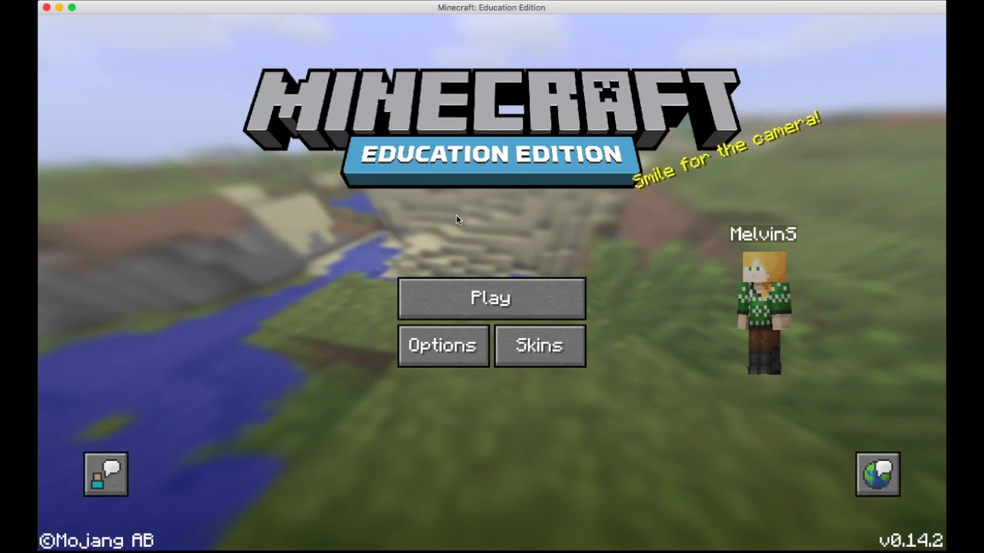
Step: Import the myclassroom.mcworld file from Downloads into the list of playable worlds
click(477, 301)
click(529, 502)
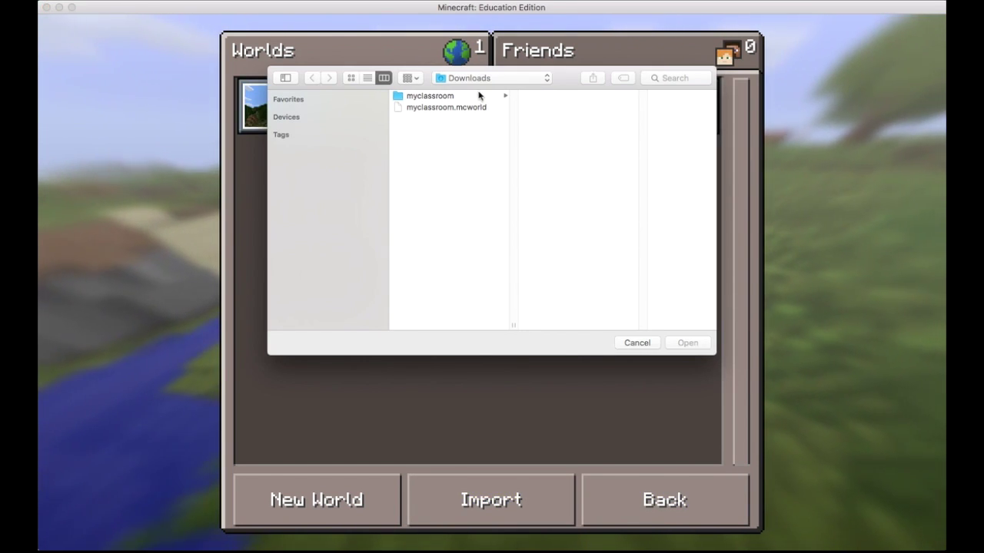
click(435, 109)
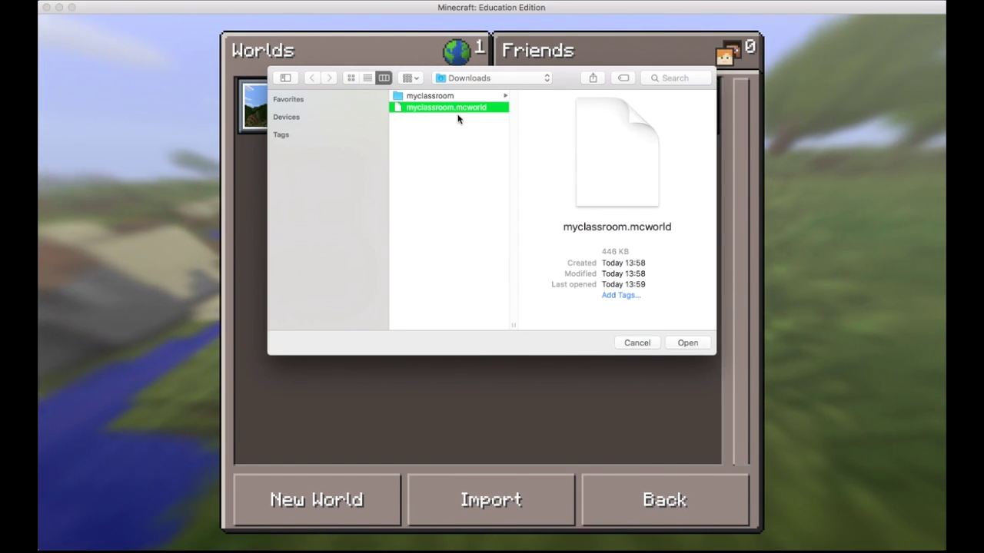
click(688, 342)
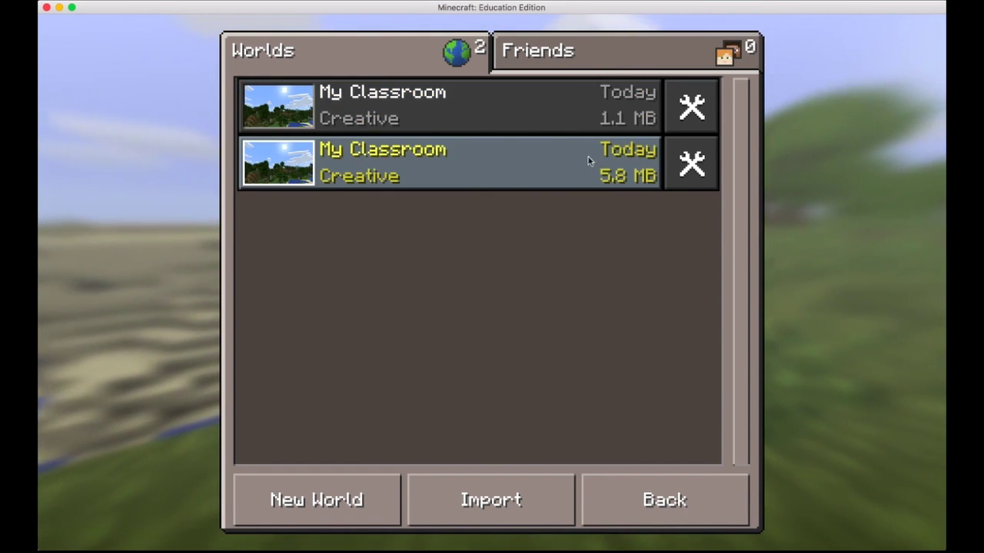
Step: Open the 1.1 MB My Classroom world, inspect its stone brick structure and corner board, and exit to the worlds list
click(578, 103)
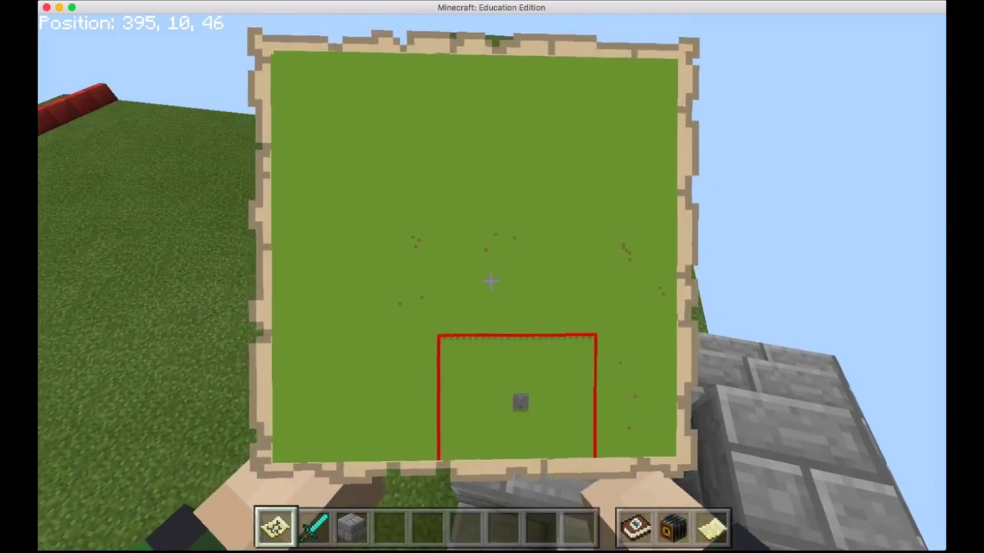
key(2)
key(s)
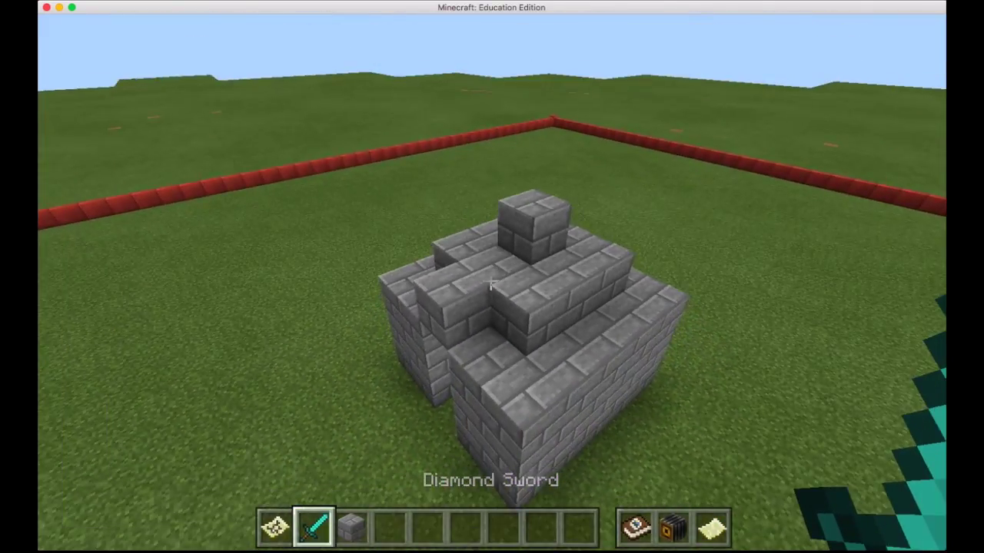
key(w)
key(s)
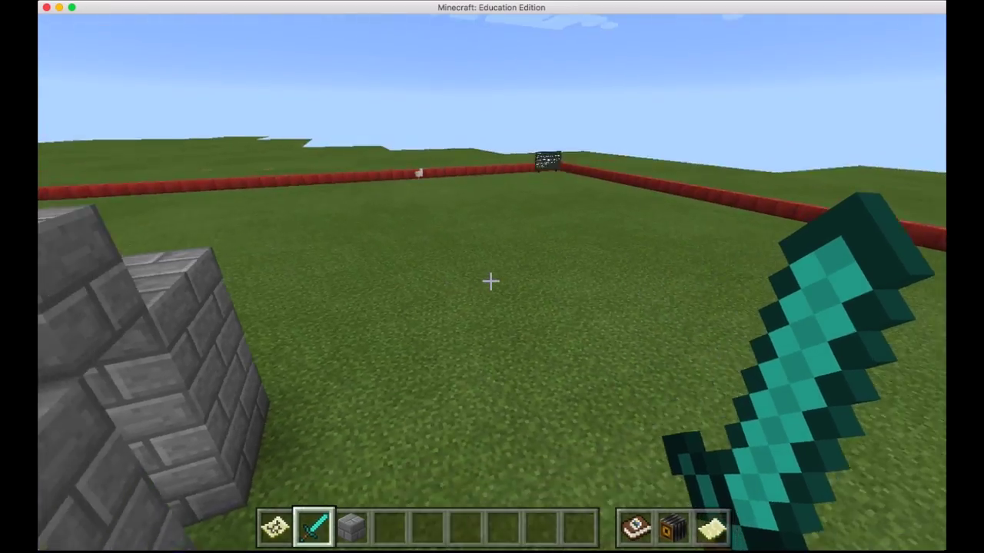
key(space)
key(w)
key(w)
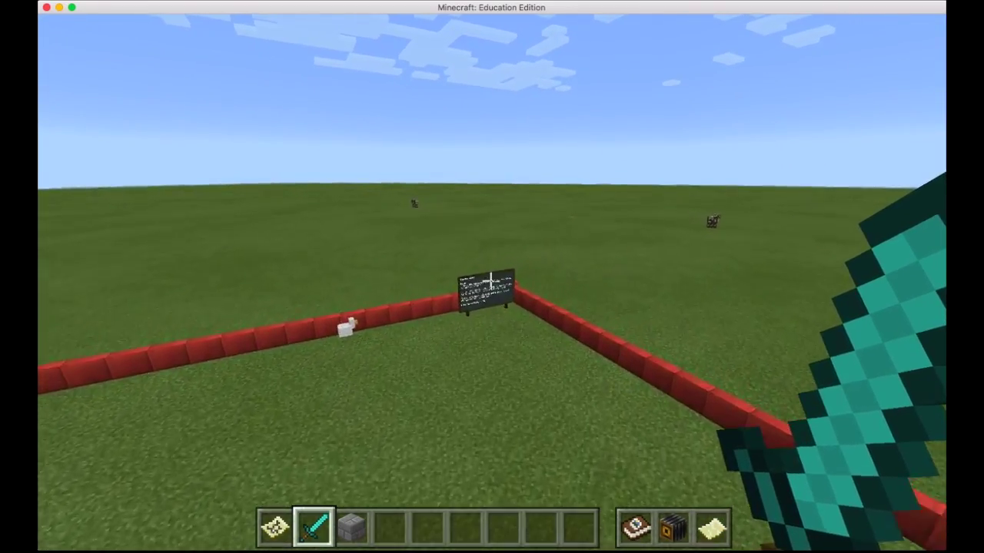
key(w)
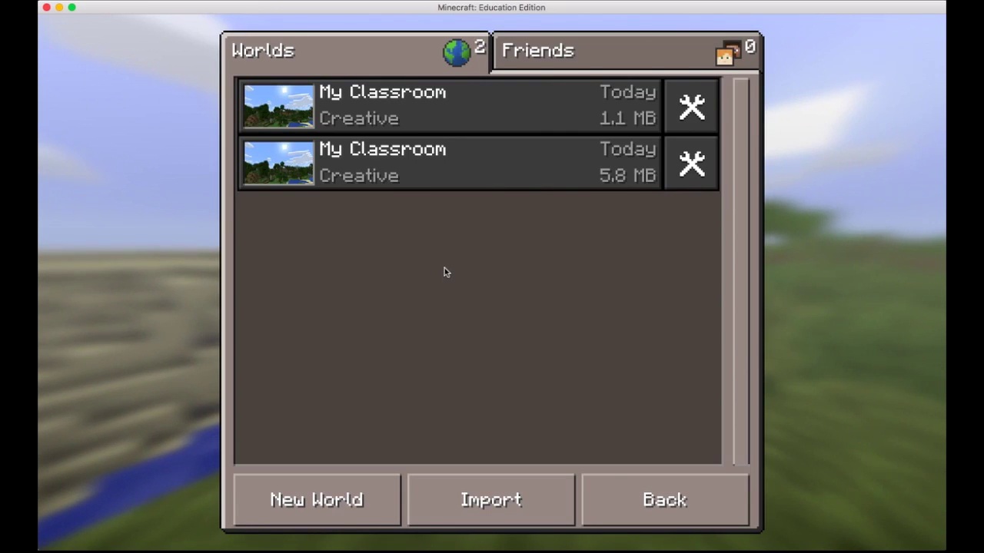
Step: Open the 5.8 MB My Classroom world and look over its stone brick structure, red border and corner board
click(465, 171)
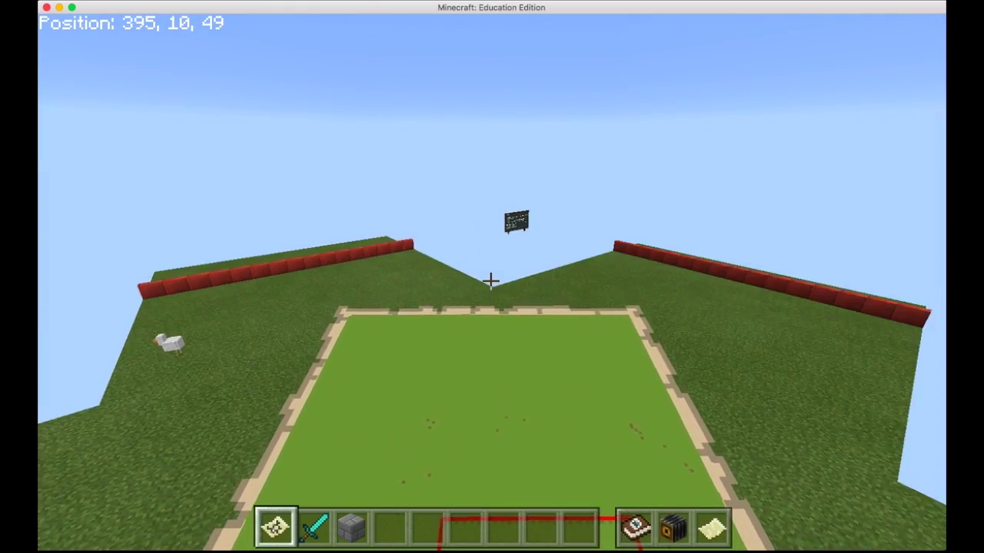
mouse_move(491, 282)
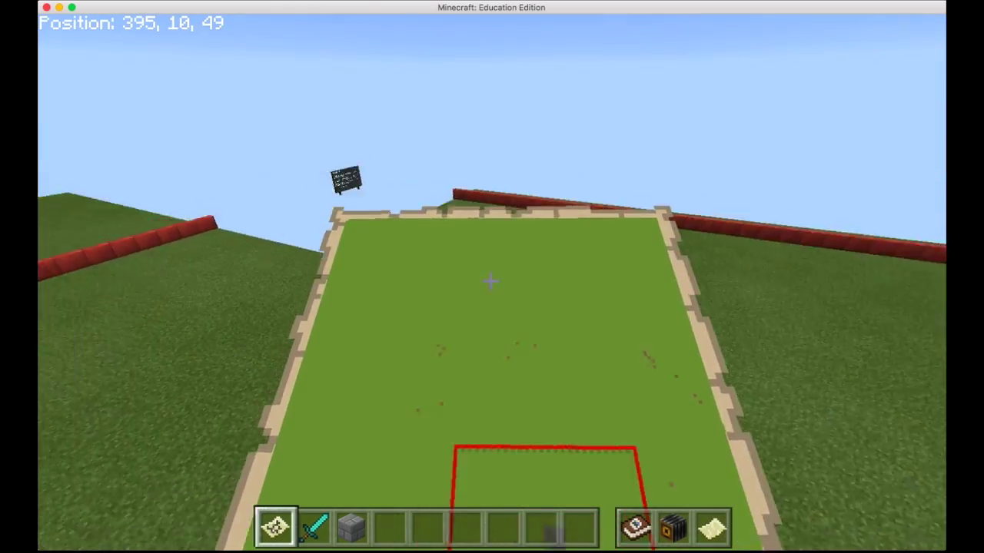
scroll(491, 281, down, 2)
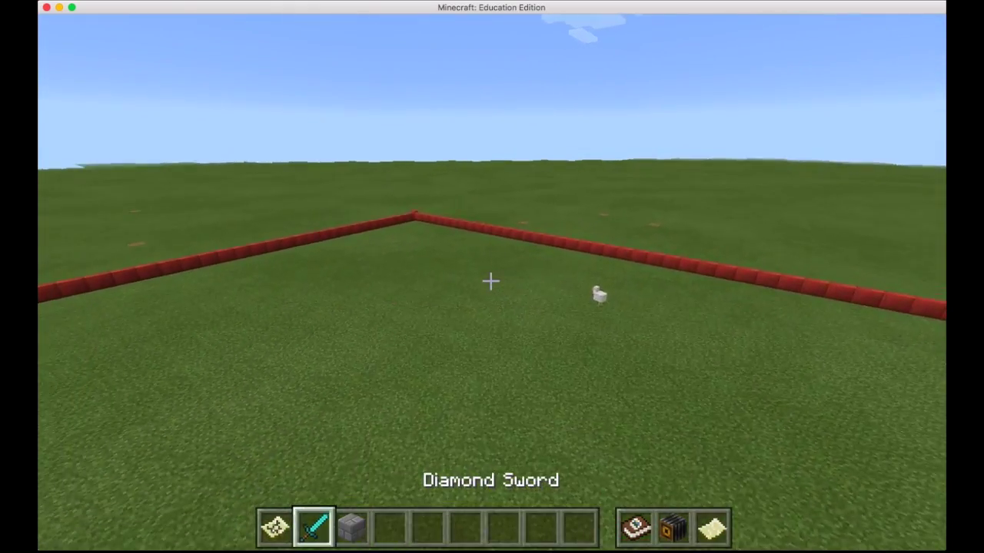
scroll(491, 282, down, 1)
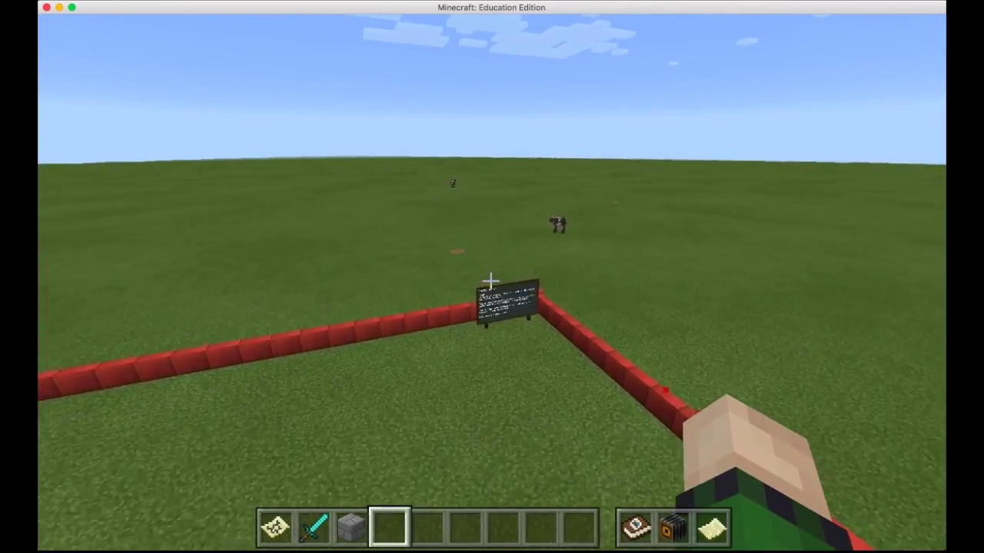
key(w)
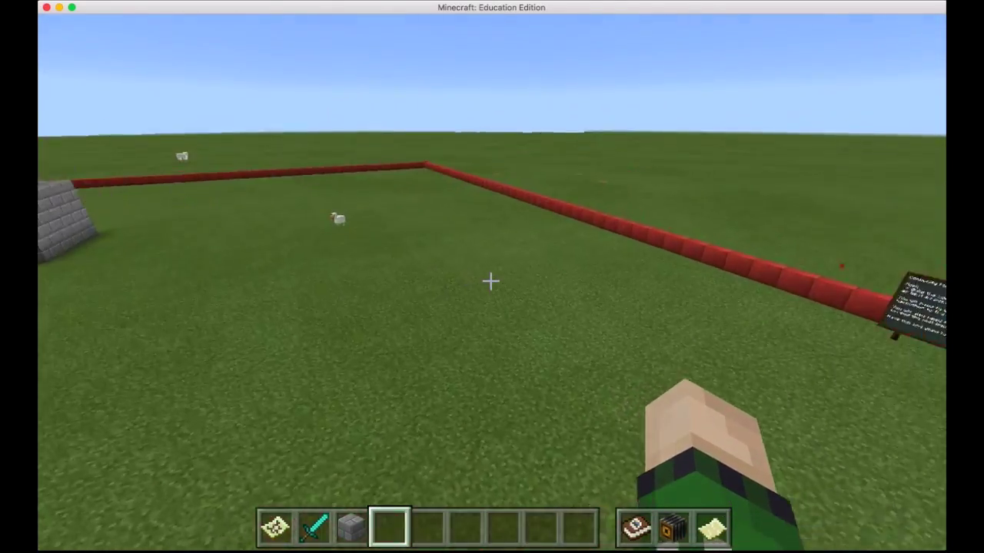
key(w)
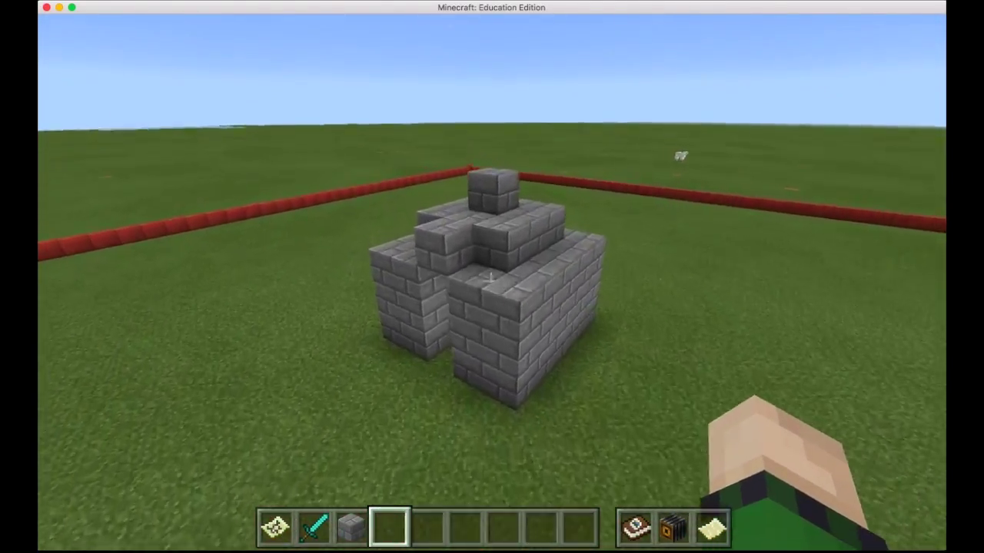
scroll(491, 281, down, 3)
scroll(490, 281, up, 2)
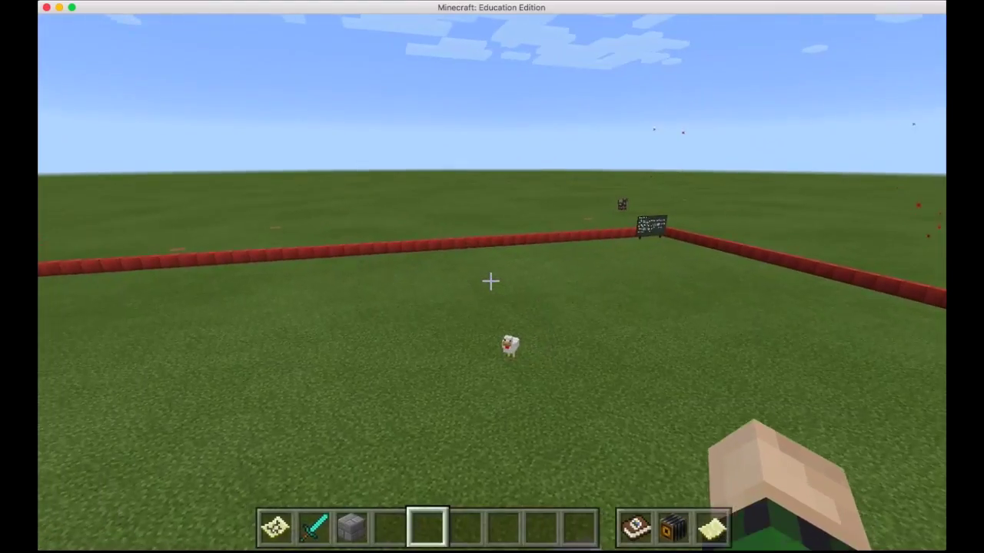
scroll(490, 282, up, 1)
key(w)
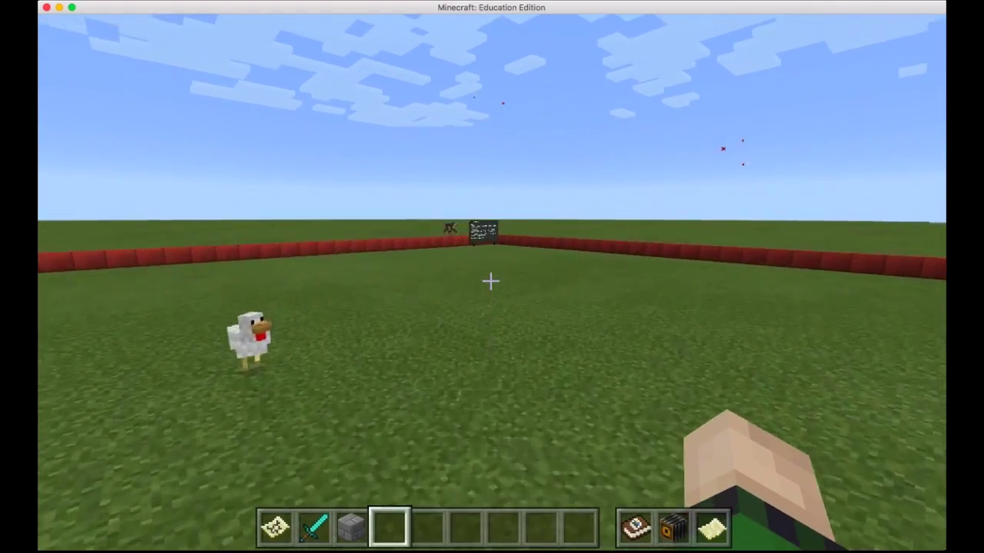
key(space)
key(space)
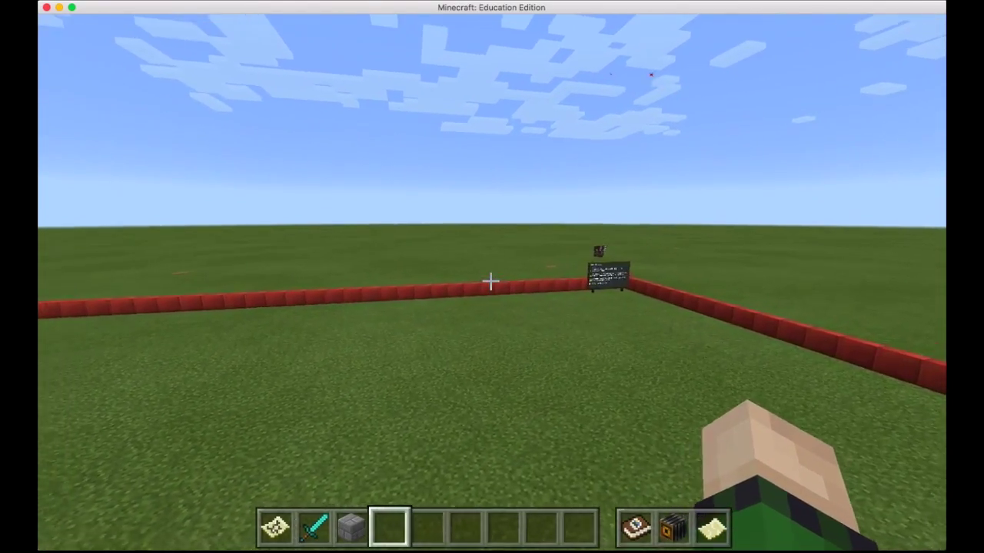
key(w)
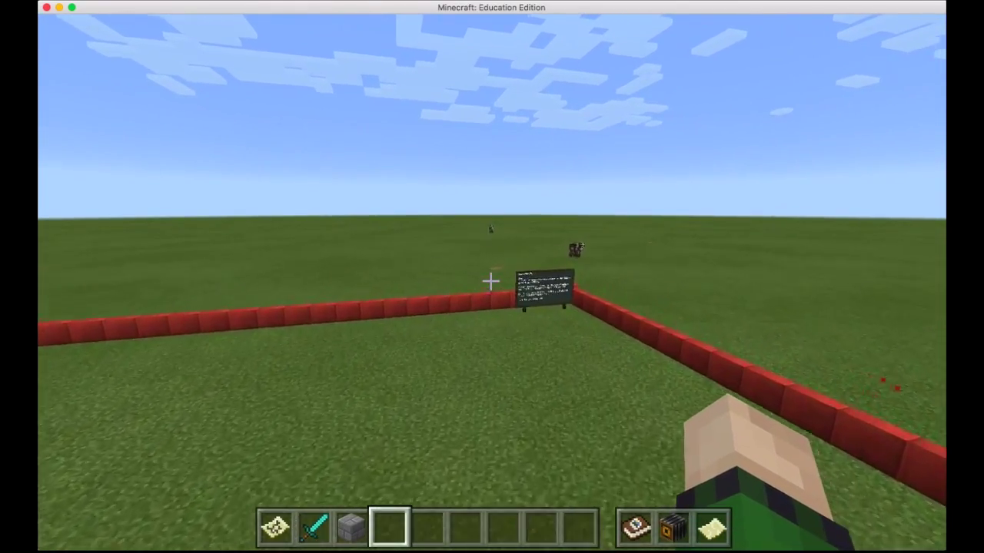
key(w)
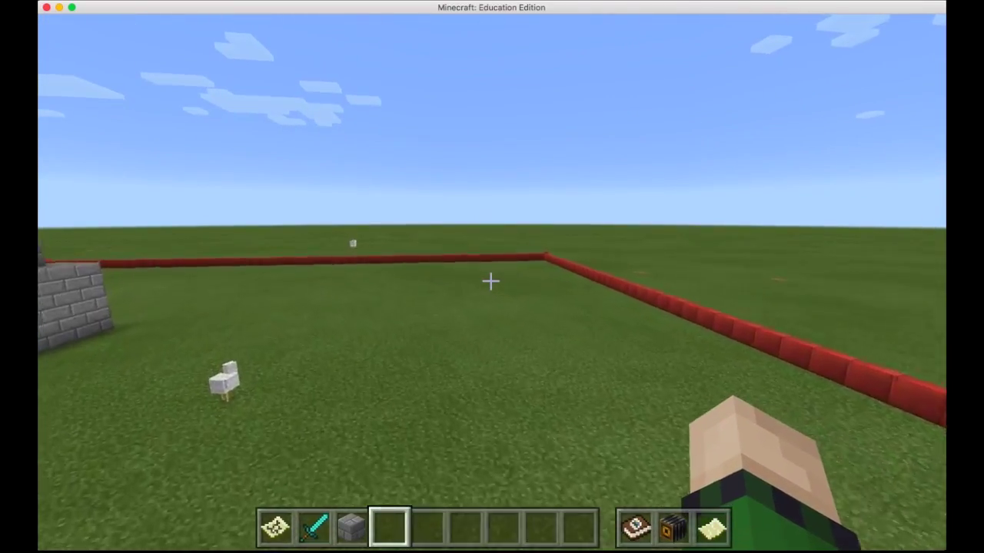
key(w)
scroll(490, 281, down, 3)
key(space)
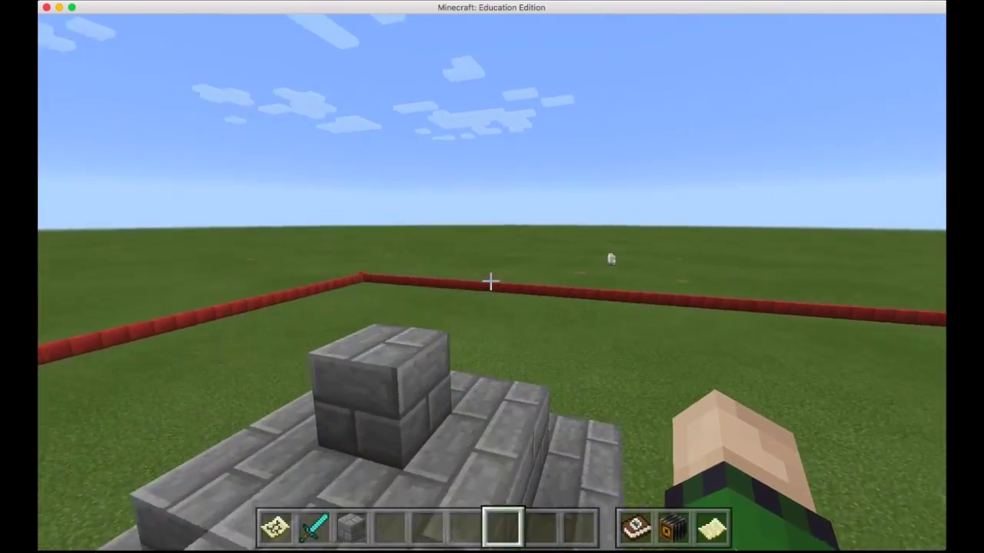
scroll(491, 281, up, 2)
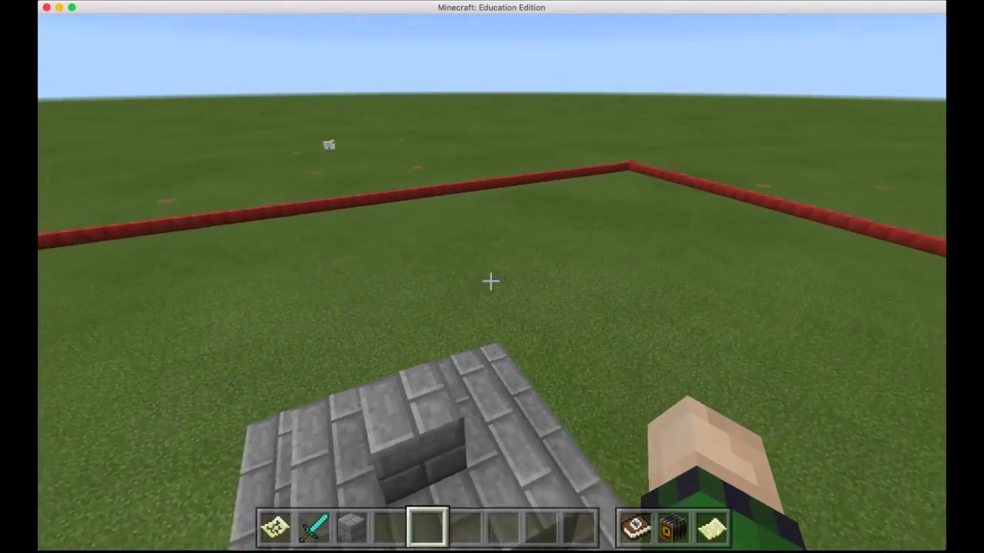
Step: View the list of available slash commands in the chat and close it without running any
key(slash)
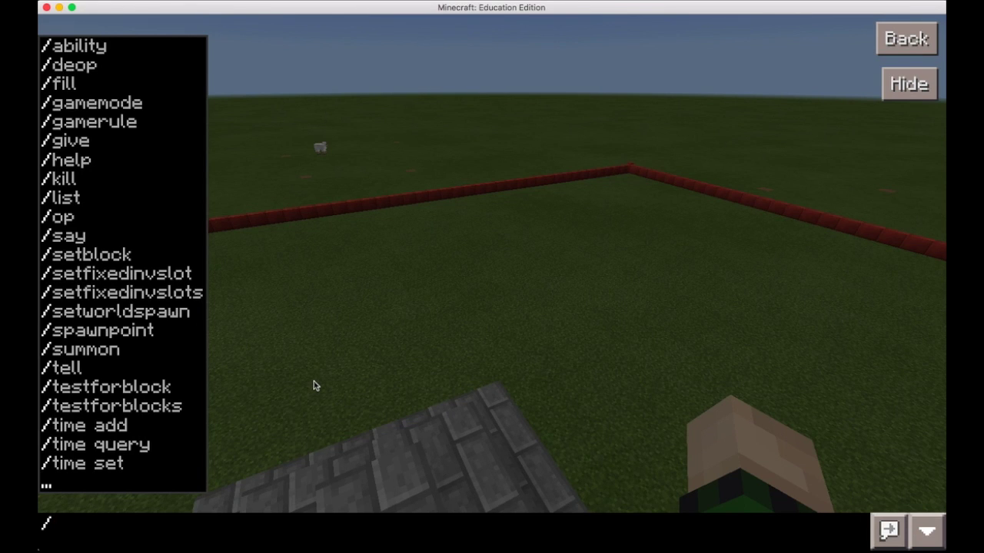
key(BackSpace)
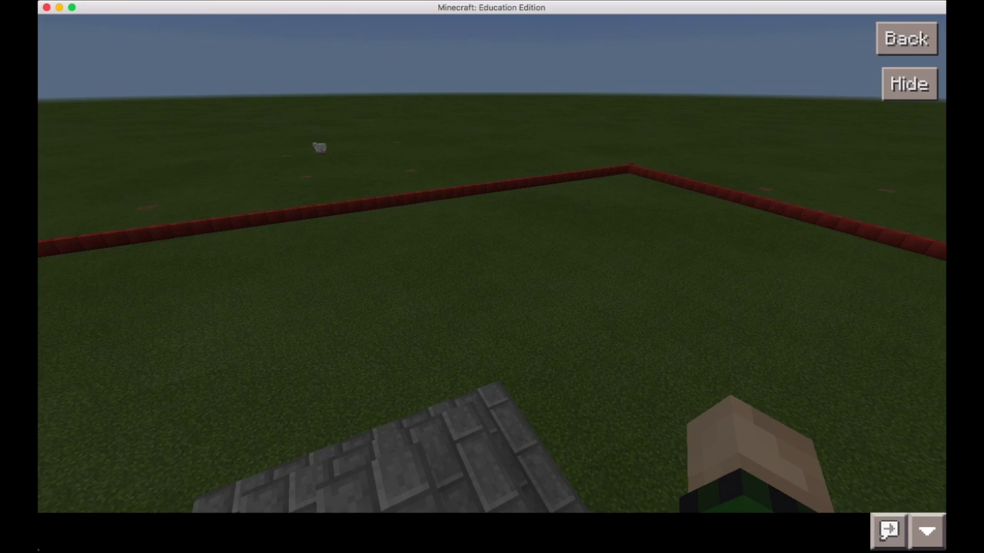
key(Escape)
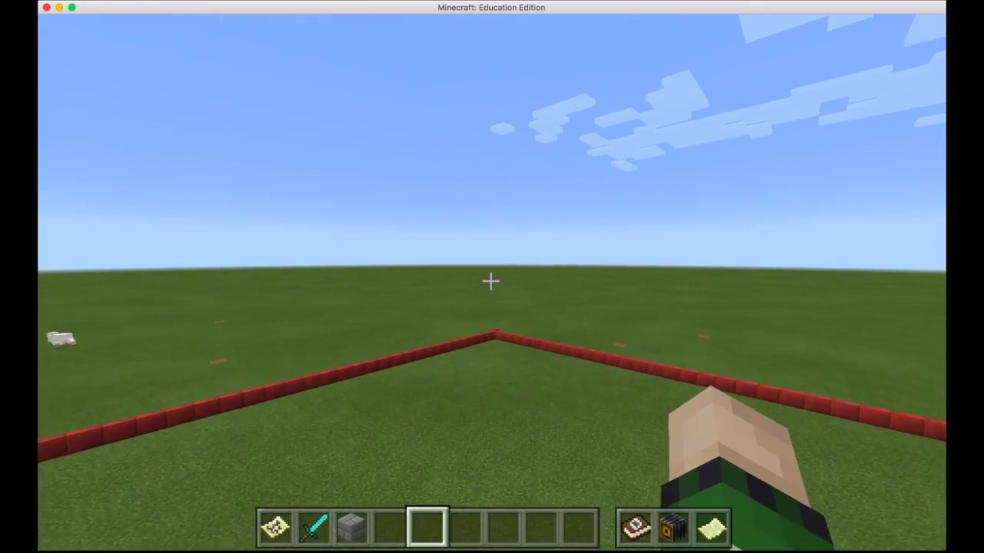
key(w)
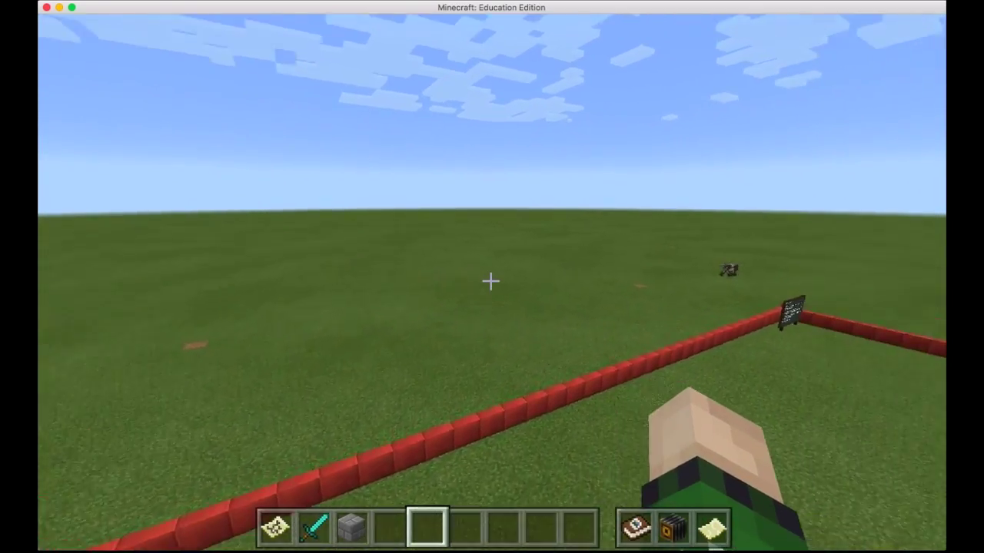
key(w)
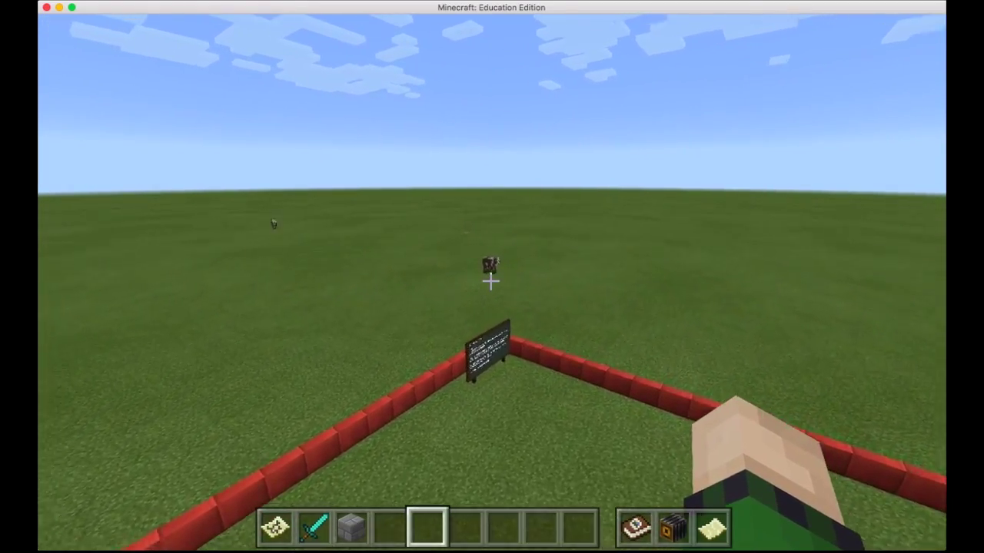
key(w)
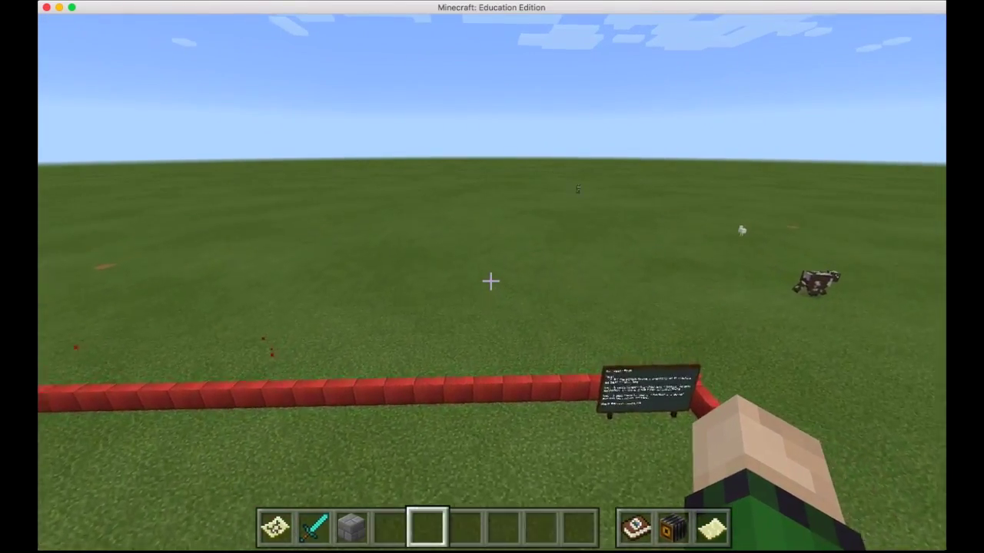
key(w)
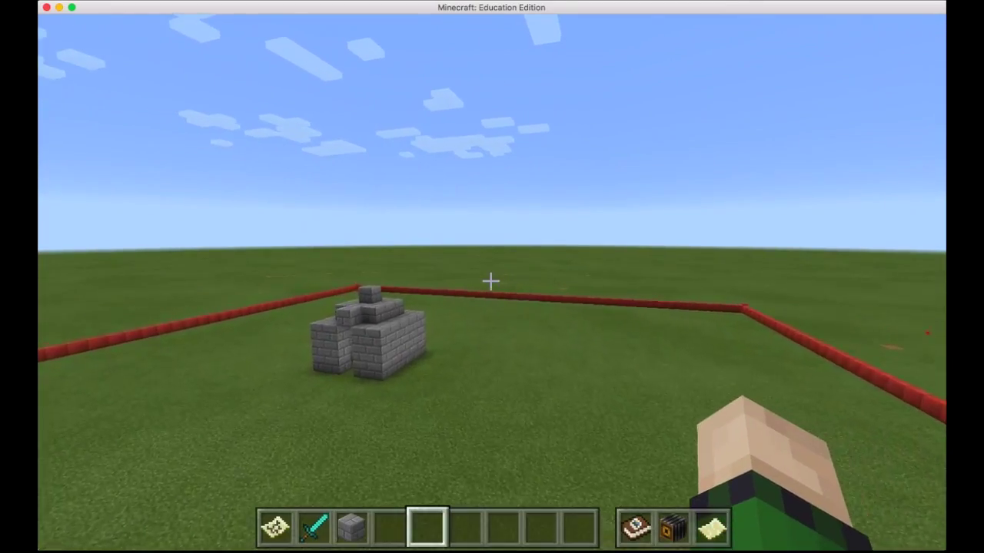
key(w)
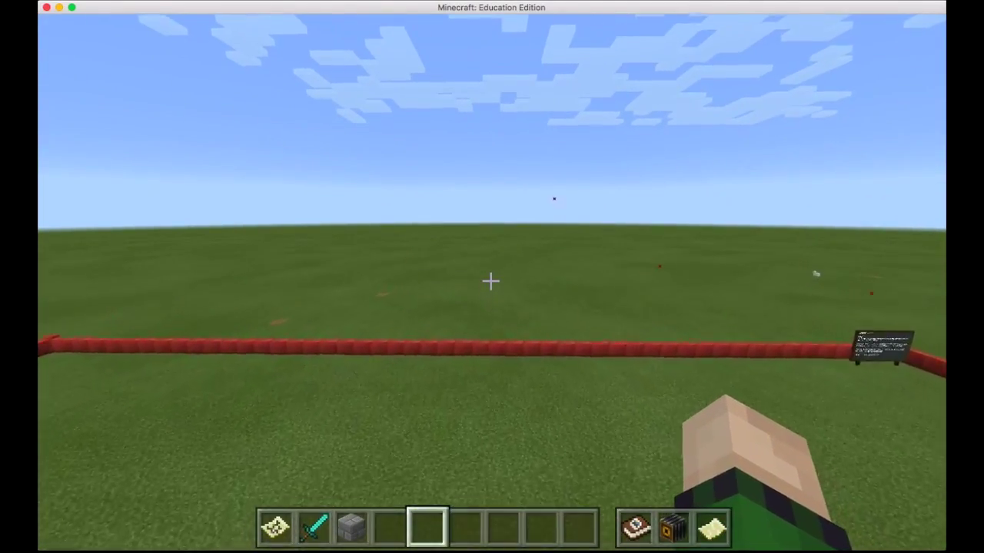
Step: Bring up the slash command list once more, dismiss it and resume flying over the red-bordered area
key(slash)
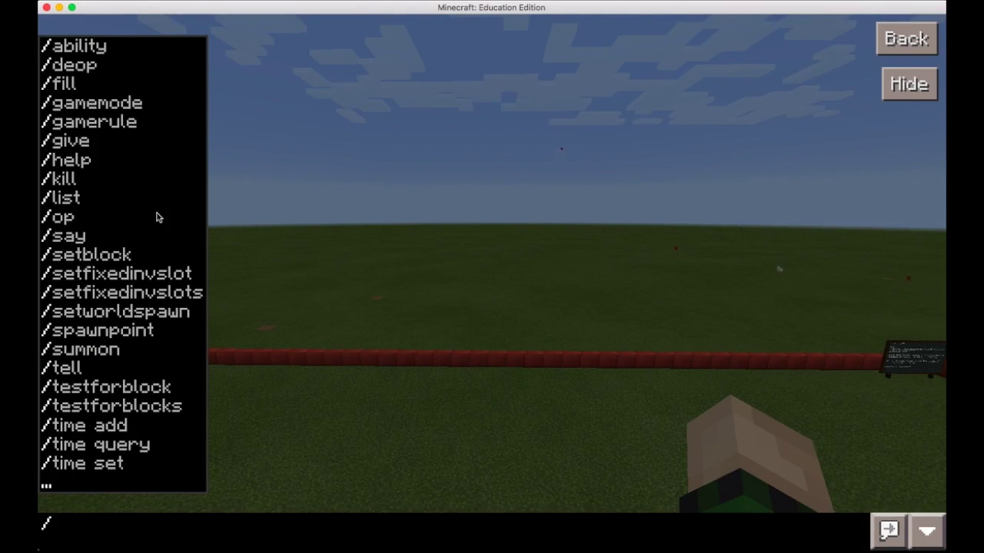
key(Escape)
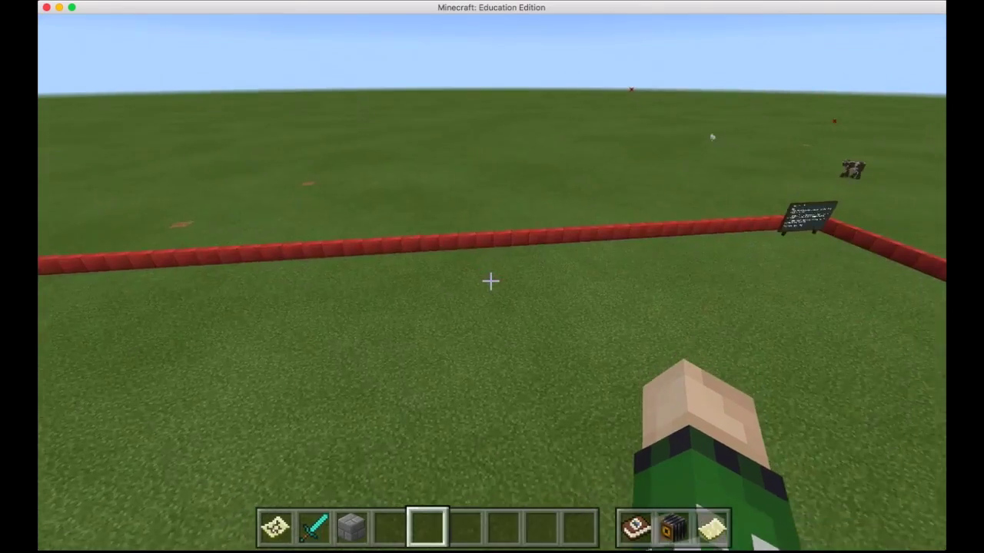
key(w)
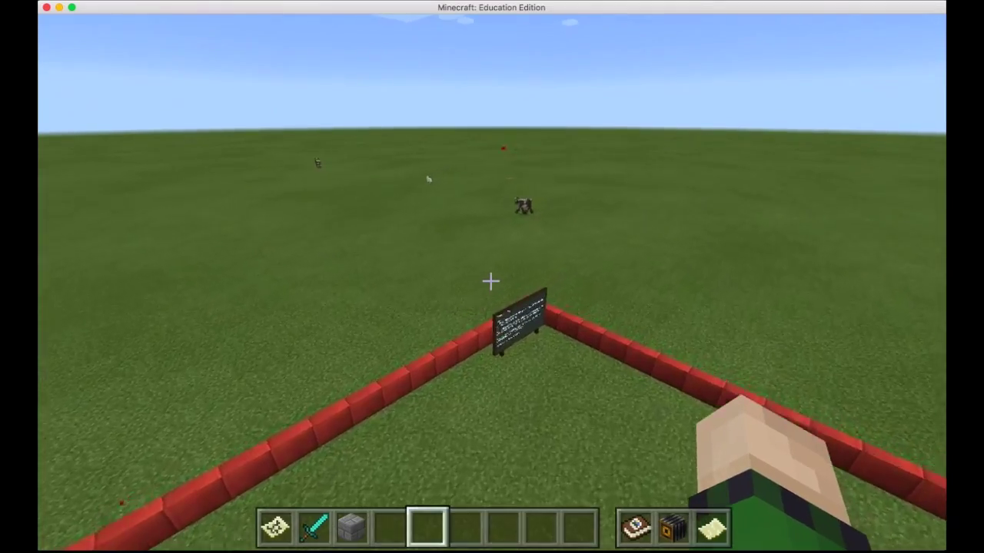
key(w)
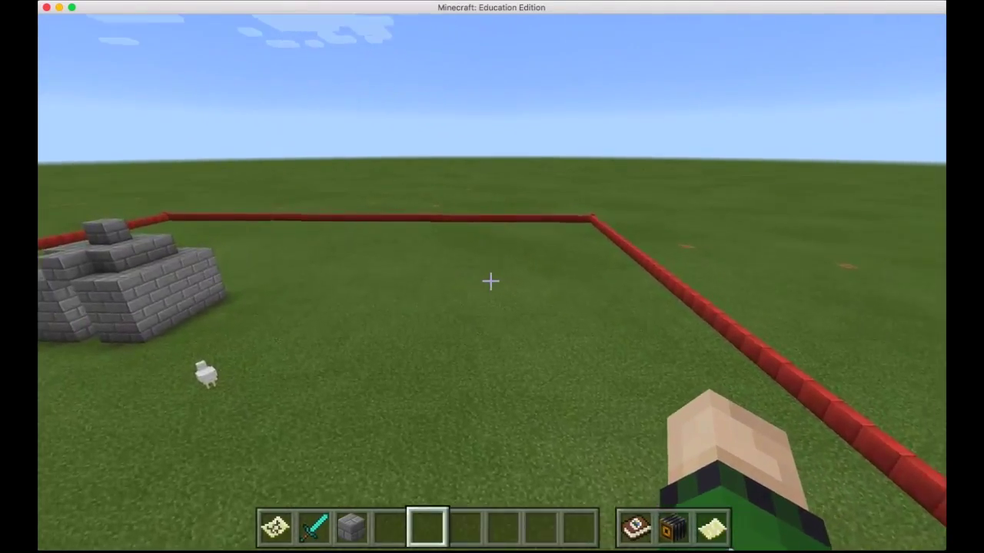